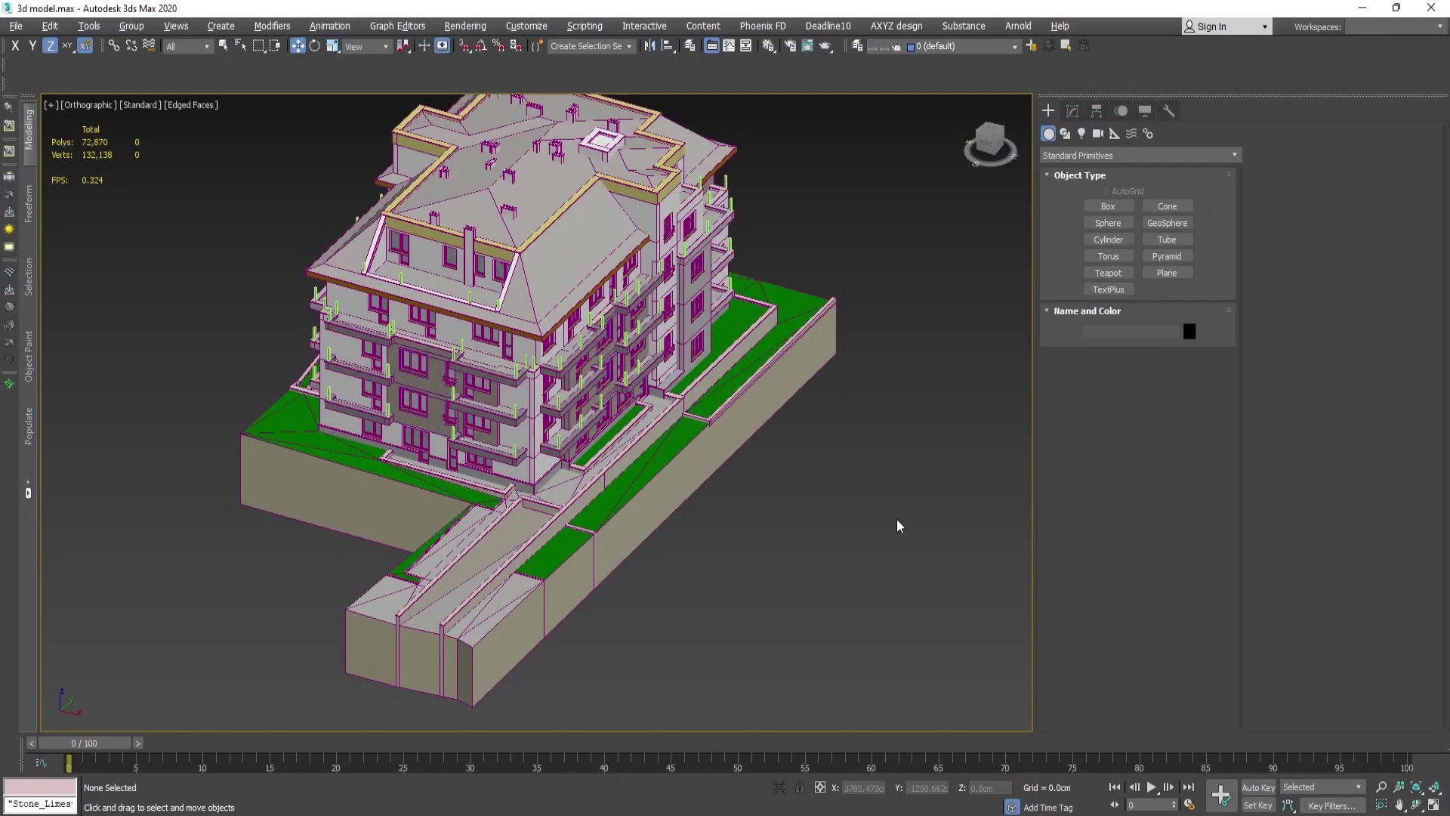
Create a plane about 555 by 588 cm east of the building in top view, with one length and one width segment.
middle_click_drag(829, 475, 851, 488)
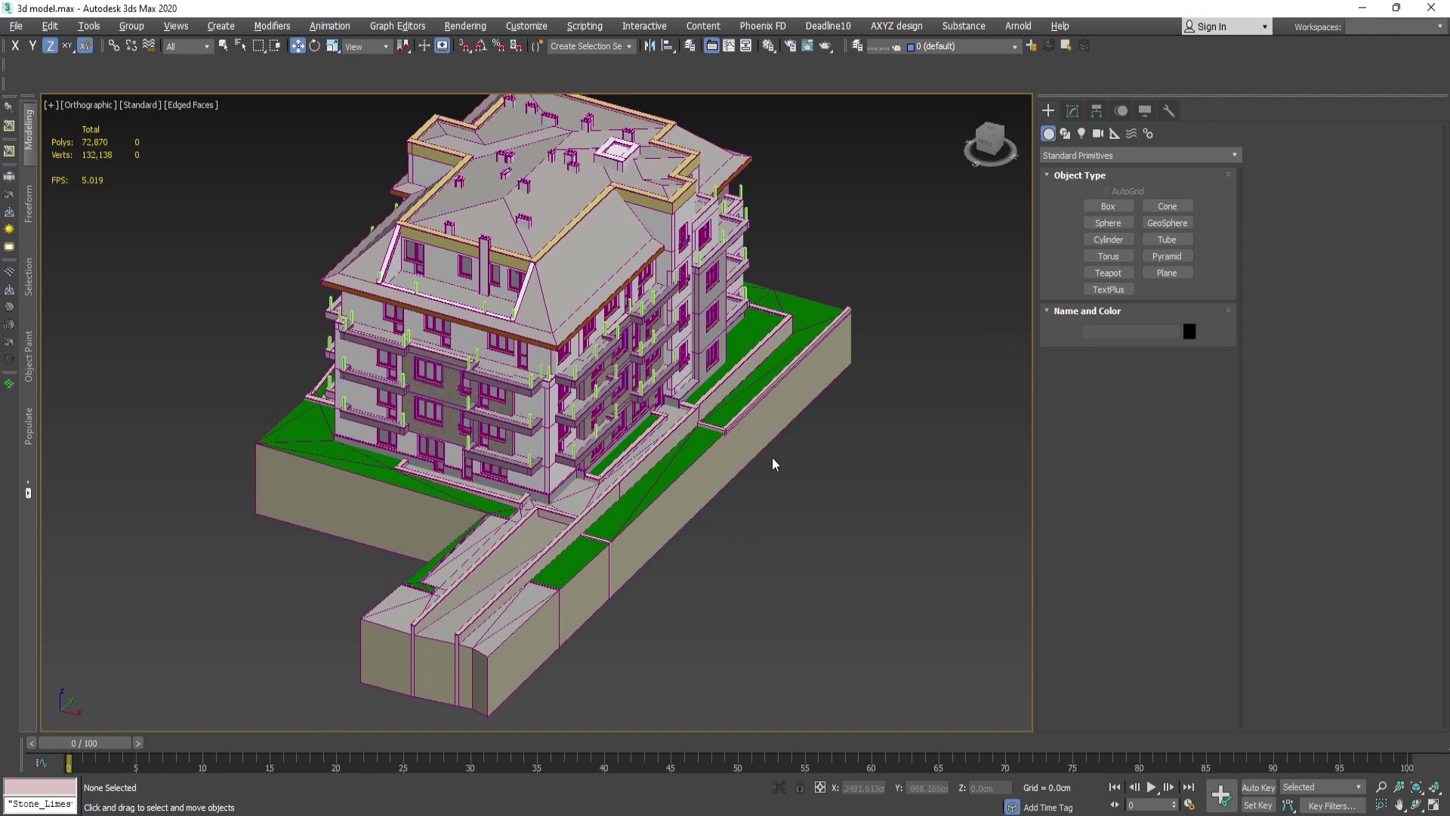
key("t")
key("z")
scroll(569, 469, "down", 2)
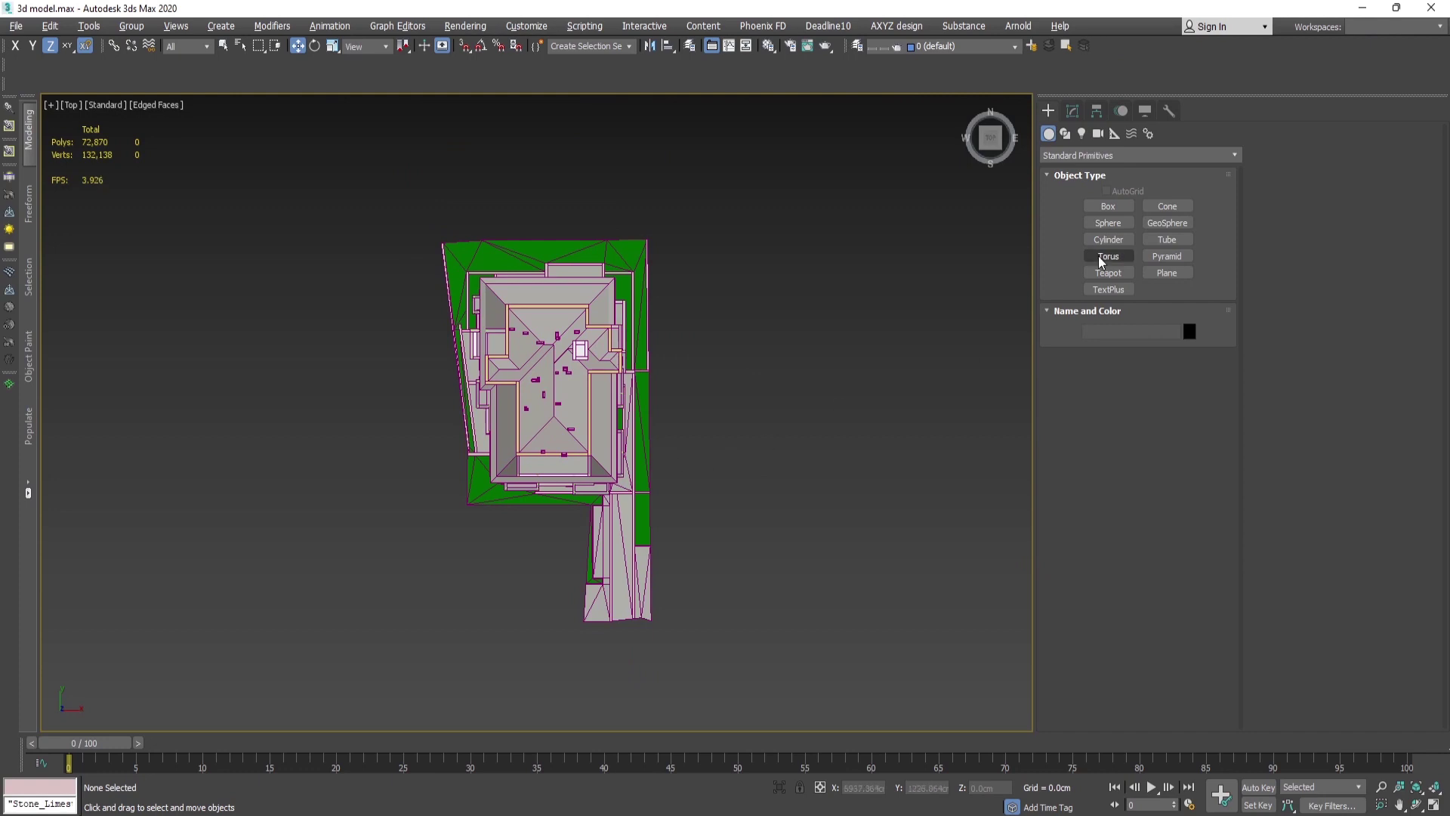
left_click(1167, 272)
scroll(696, 407, "up", 3)
left_click_drag(651, 359, 733, 440)
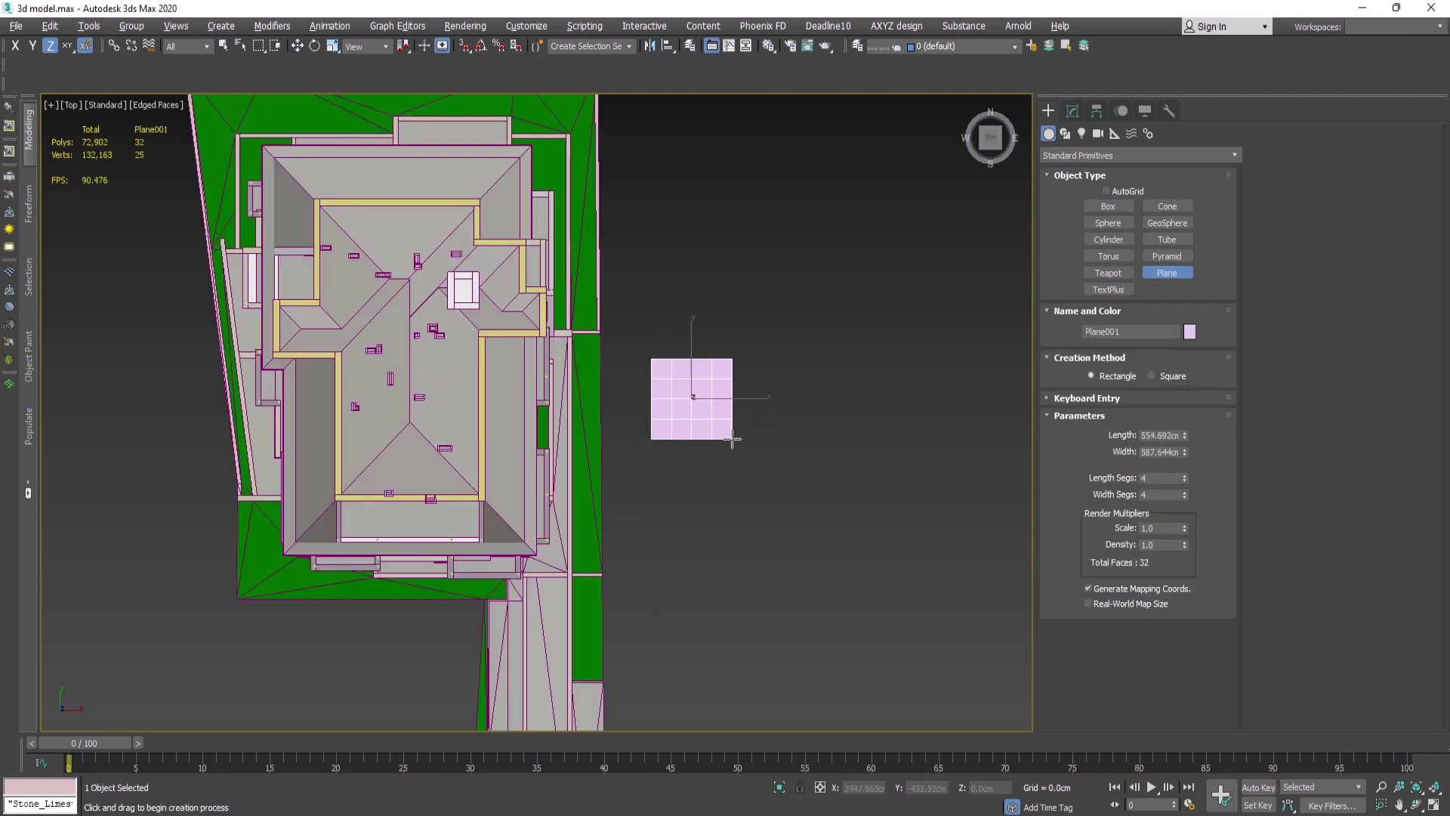
right_click(1184, 499)
middle_click_drag(698, 455, 718, 481)
Move the plane north beside the plot's northeast corner and convert it to an Editable Poly.
key("w")
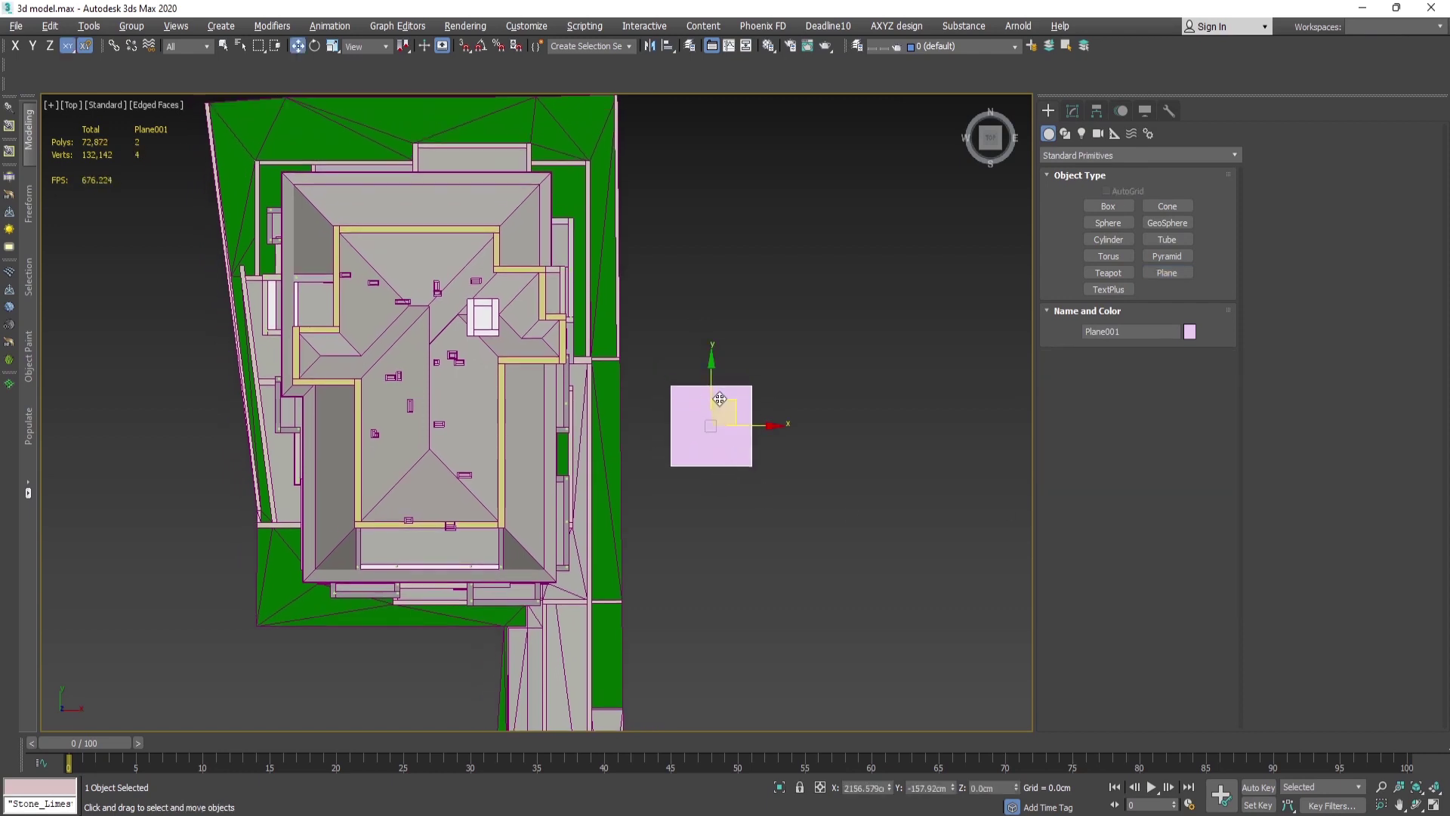
left_click_drag(720, 398, 685, 196)
right_click(755, 289)
mouse_move(847, 473)
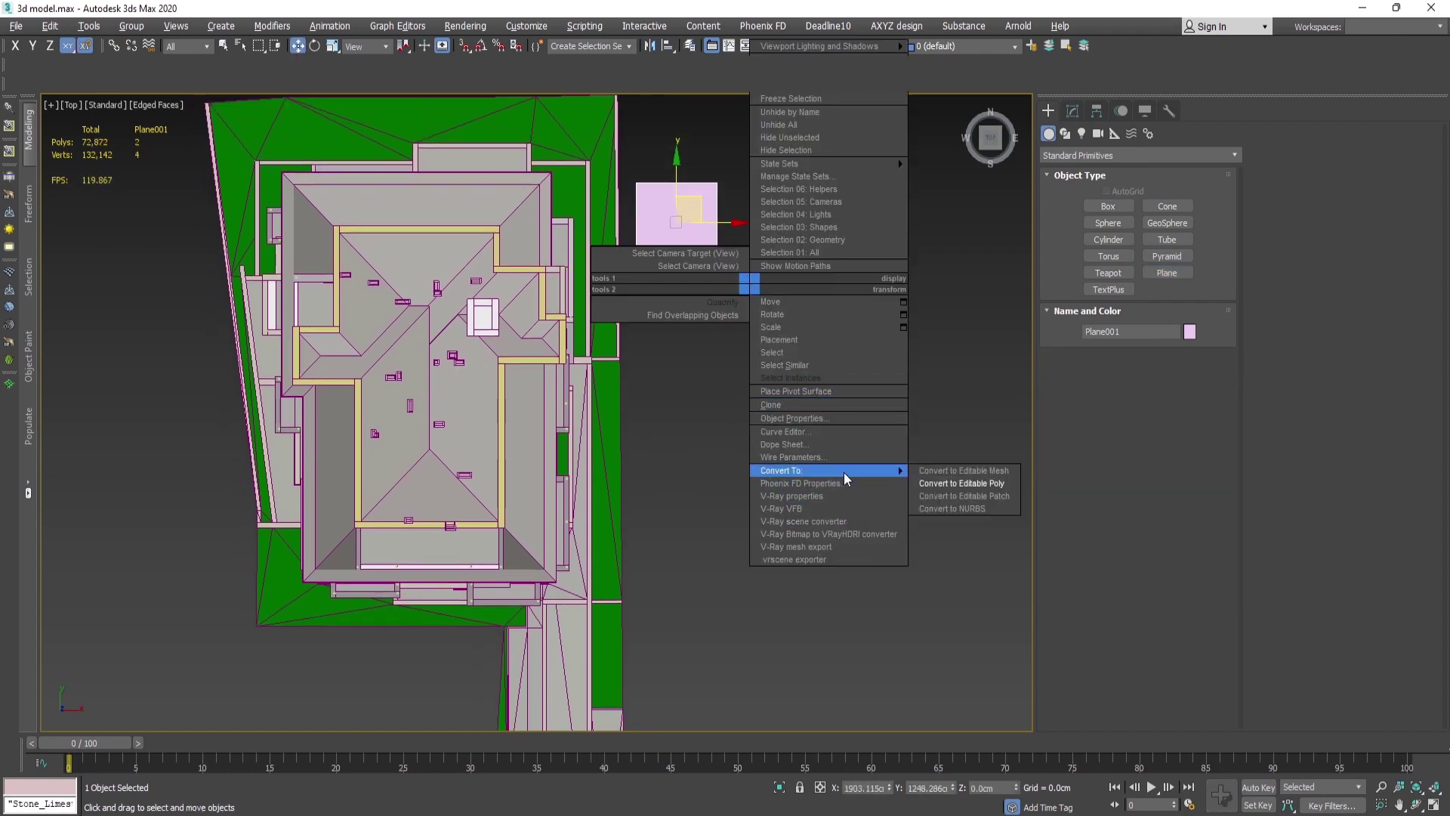
left_click(965, 484)
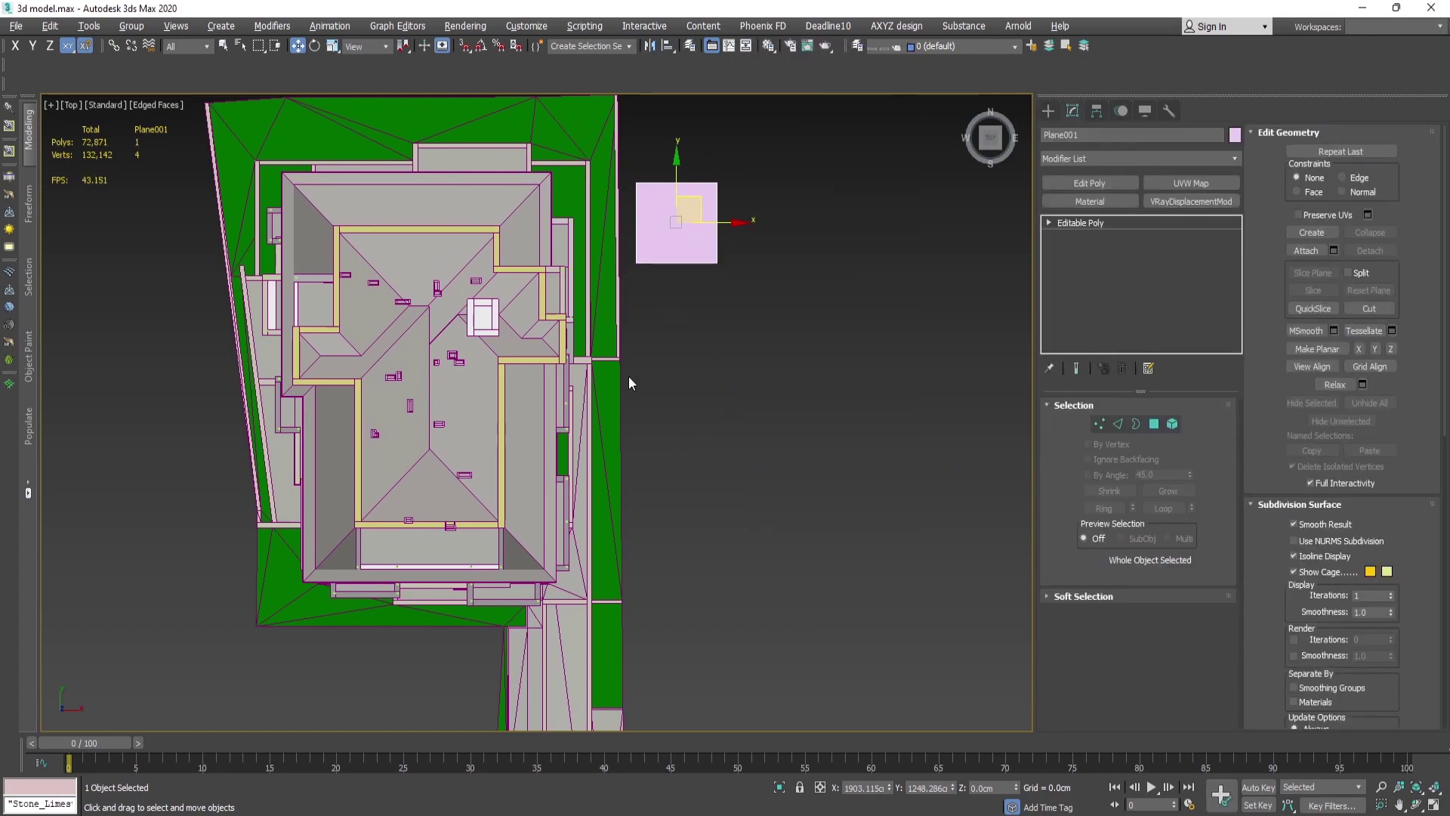
Lower the plane along the vertical axis to about Z -696 cm, below the level of the plot's outer wall.
middle_click_drag(628, 376, 649, 428)
middle_click_drag(695, 378, 712, 227, "alt")
scroll(712, 227, "up", 7)
scroll(684, 322, "down", 3)
middle_click_drag(674, 450, 672, 329)
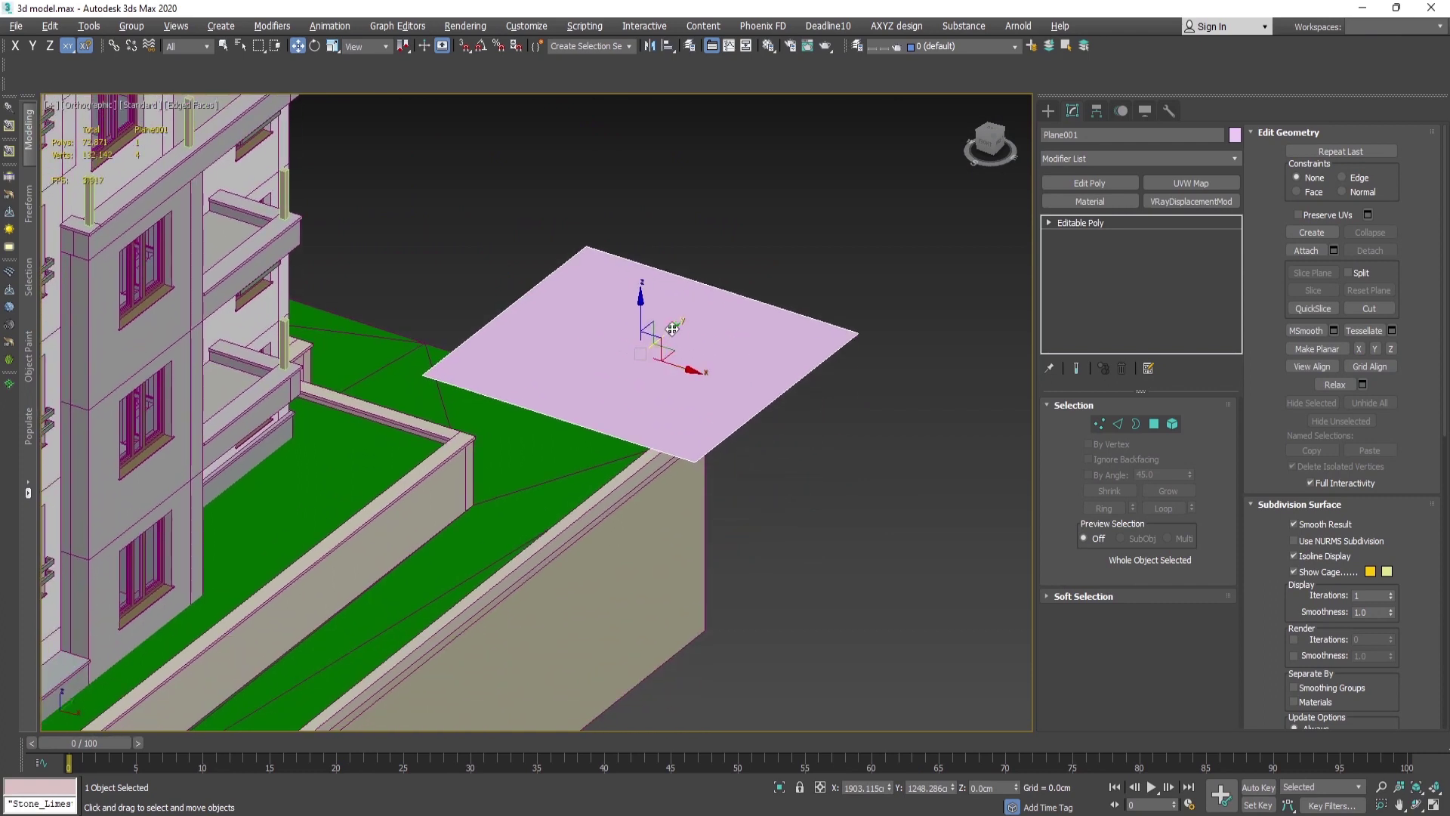
mouse_move(638, 308)
left_mouse_down()
mouse_move(747, 521)
mouse_move(738, 479)
mouse_move(691, 444)
mouse_move(711, 444)
mouse_move(704, 432)
left_mouse_up()
key("s")
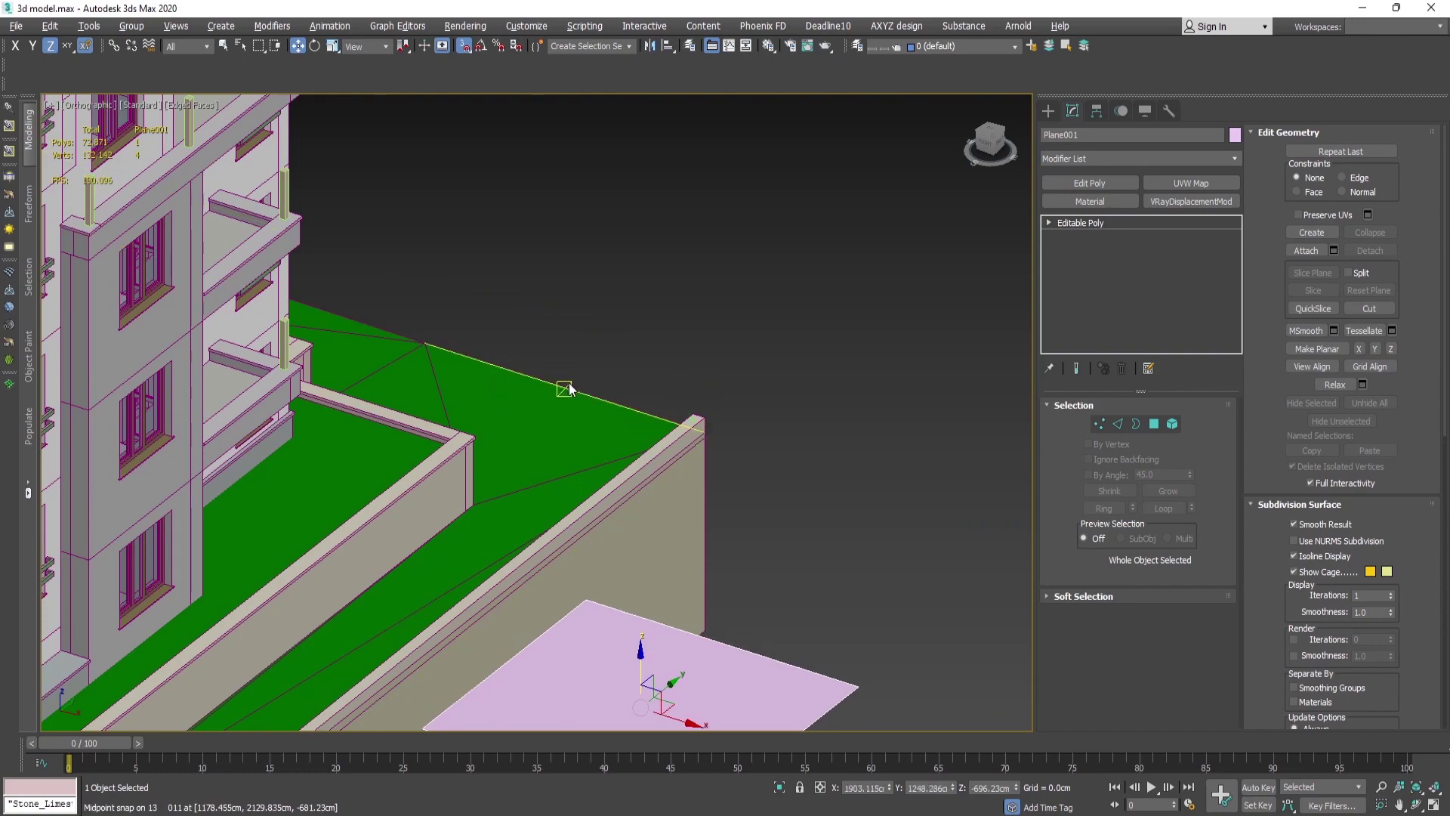
scroll(569, 388, "down", 6)
scroll(534, 476, "up", 8)
scroll(480, 425, "down", 6)
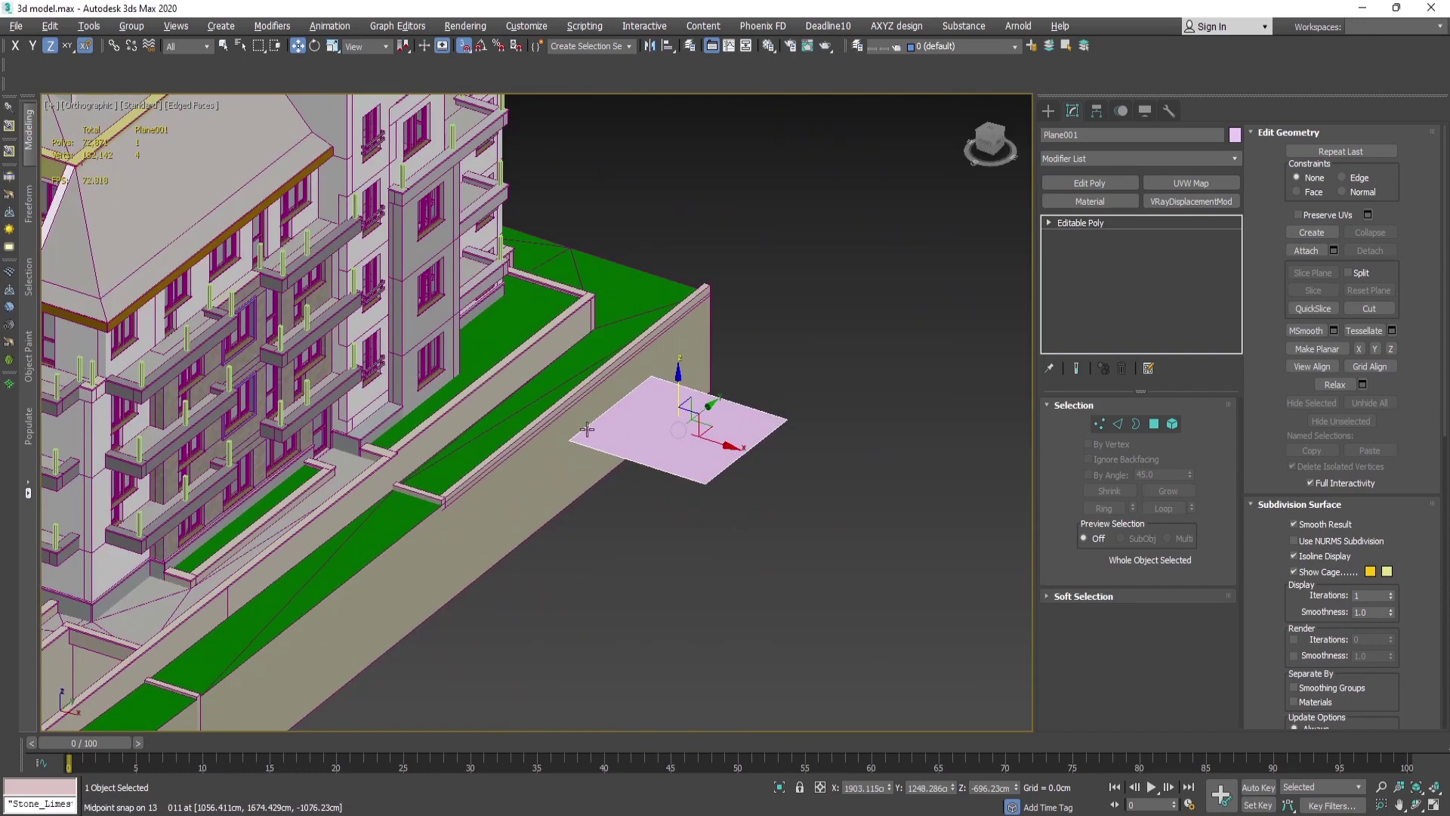
key("s")
Stretch the plane's north edge in top view until it snaps level with the plot's northeast corner.
scroll(759, 426, "down", 5)
middle_click_drag(484, 499, 641, 420, "alt")
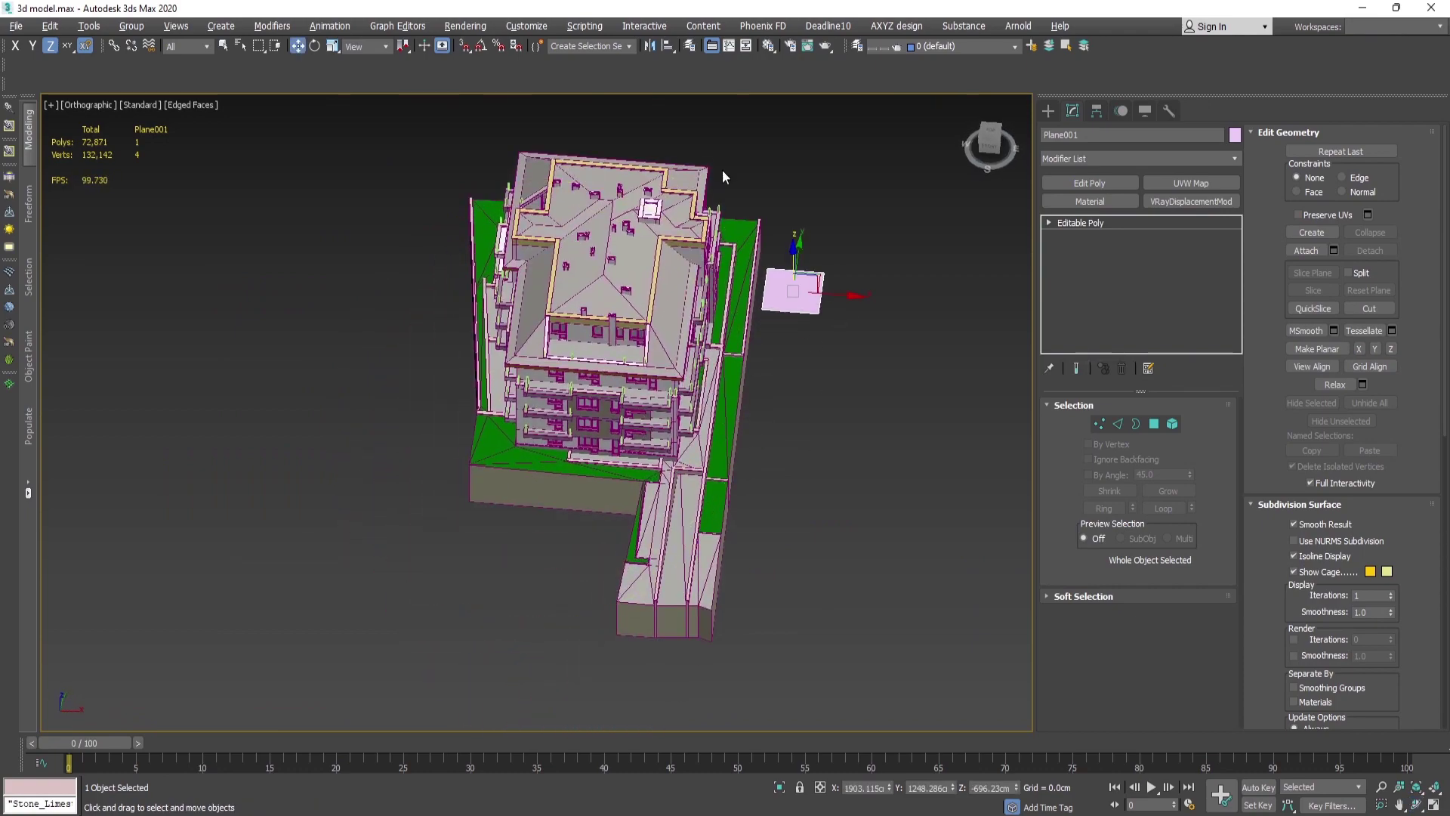
middle_click_drag(679, 408, 646, 411, "alt")
key("t")
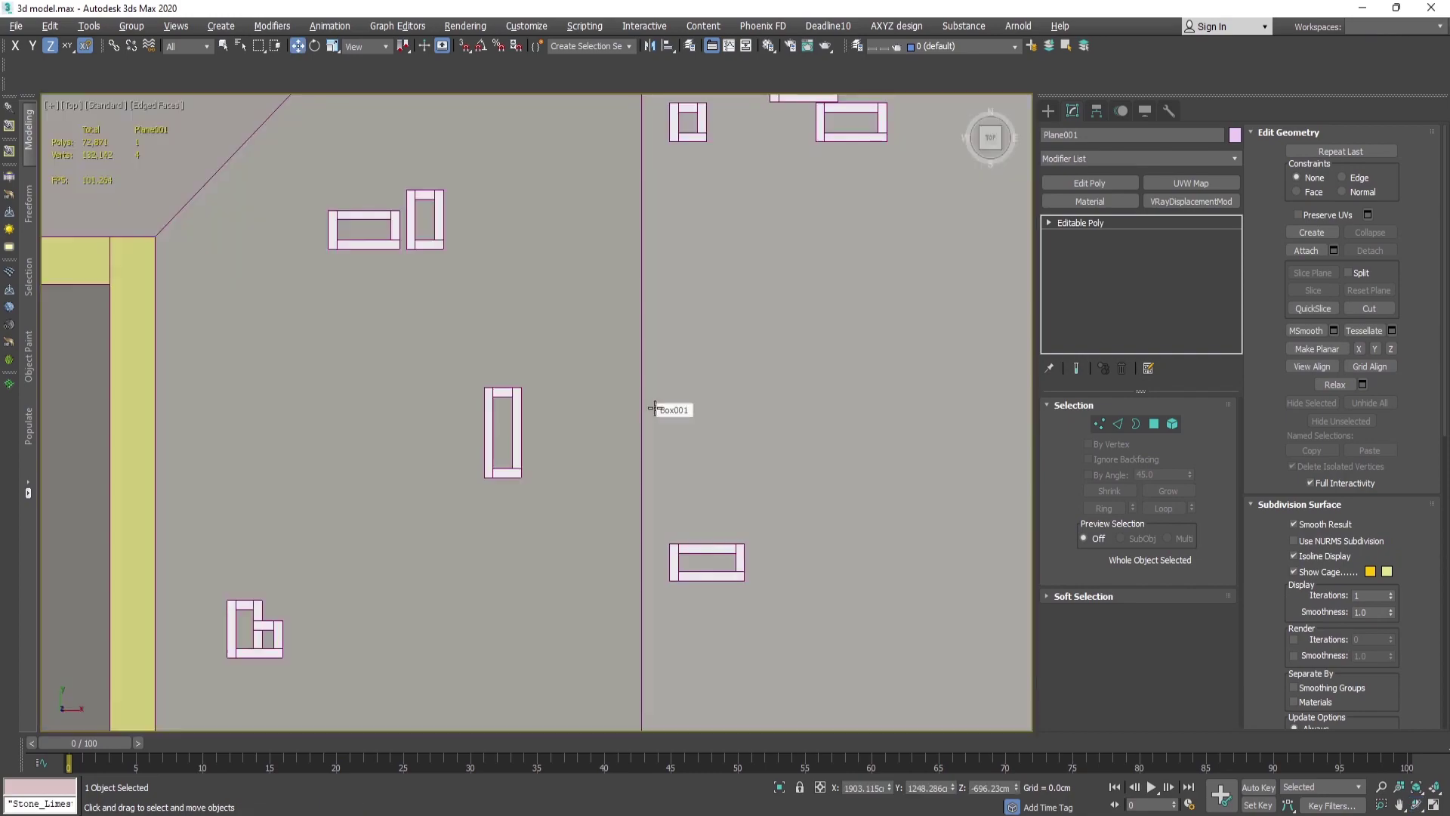
key("z")
scroll(657, 402, "down", 10)
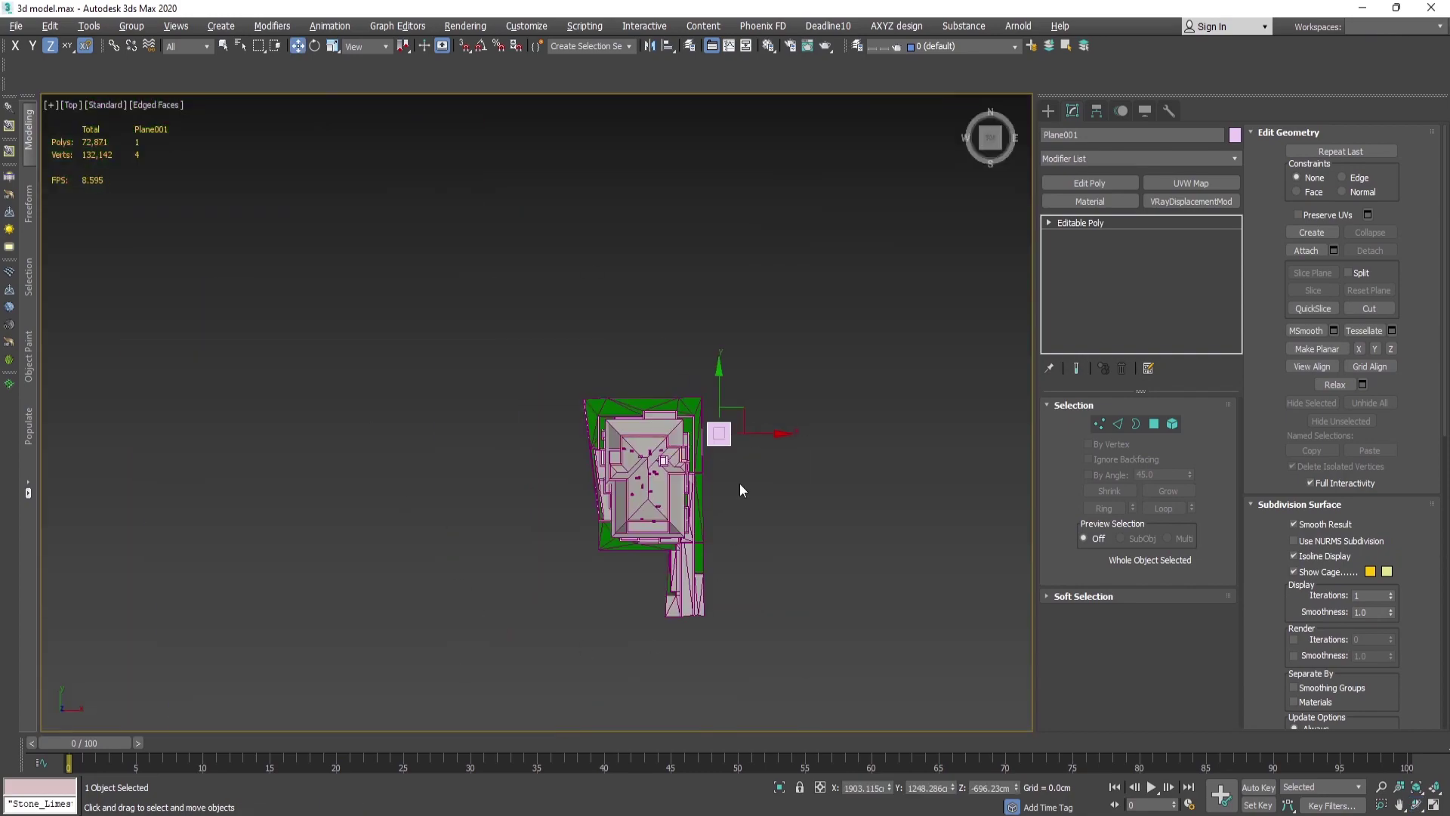
scroll(725, 468, "up", 10)
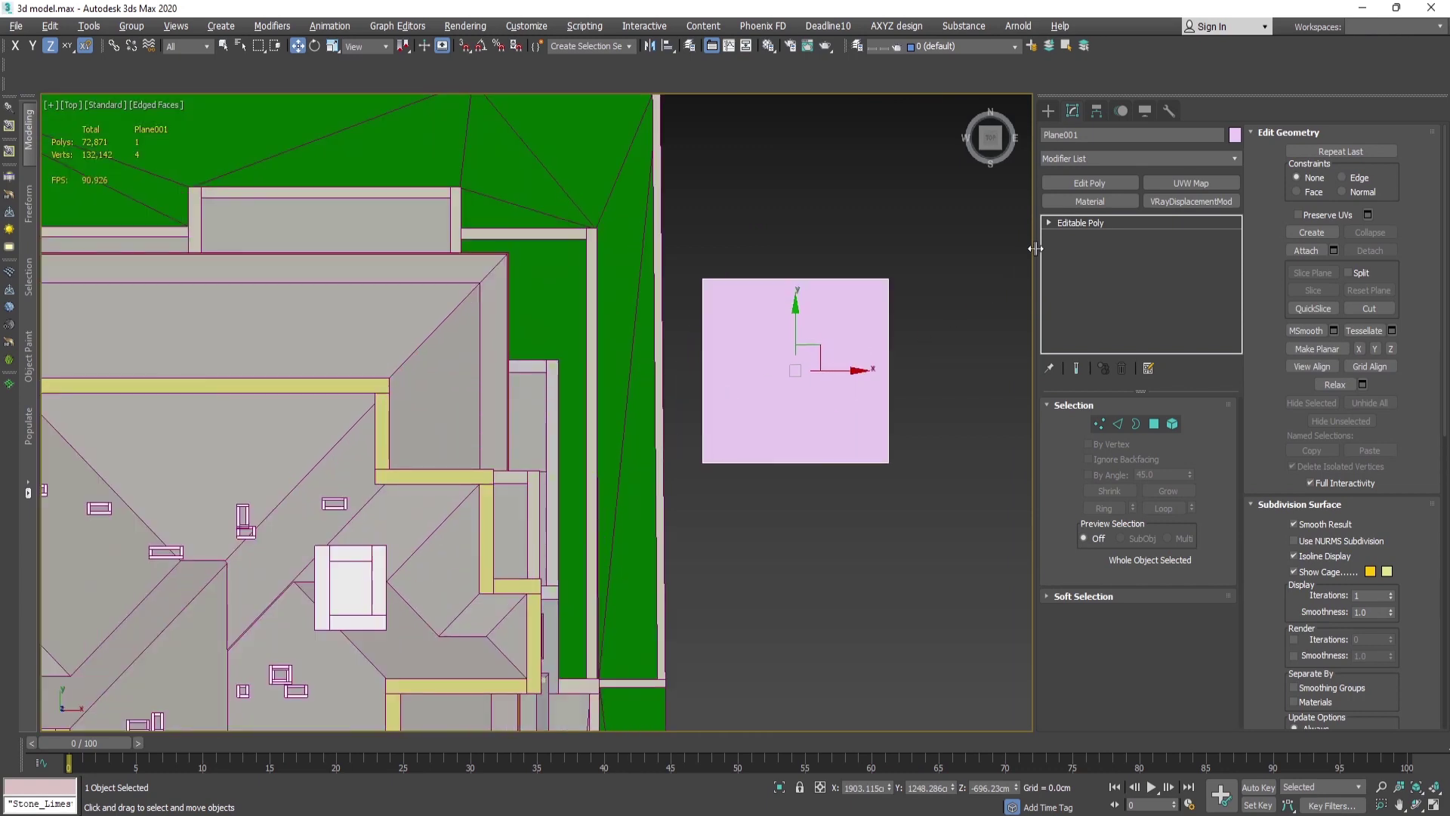
middle_click_drag(887, 312, 784, 384)
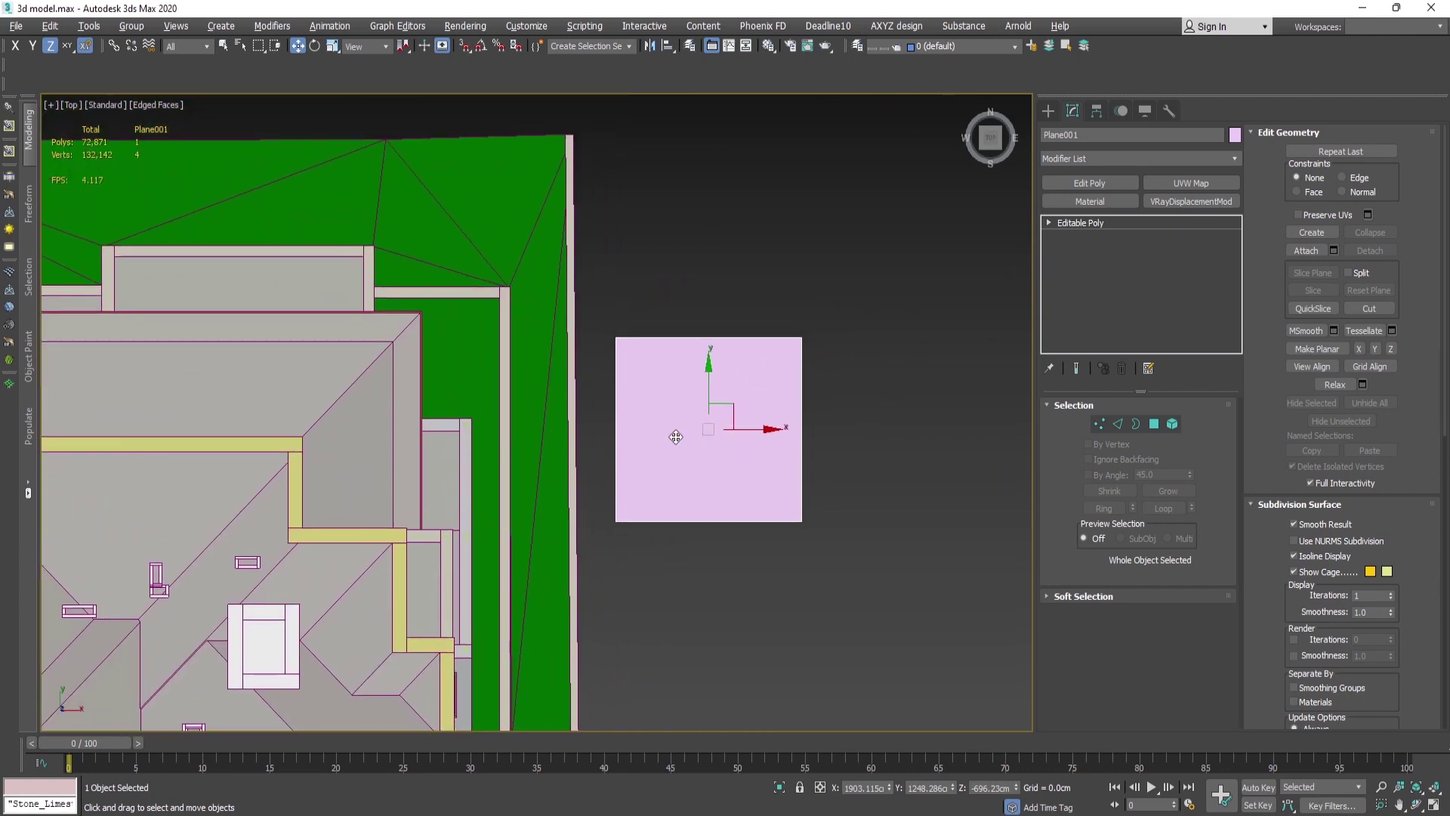
key("1")
middle_click_drag(639, 394, 644, 441)
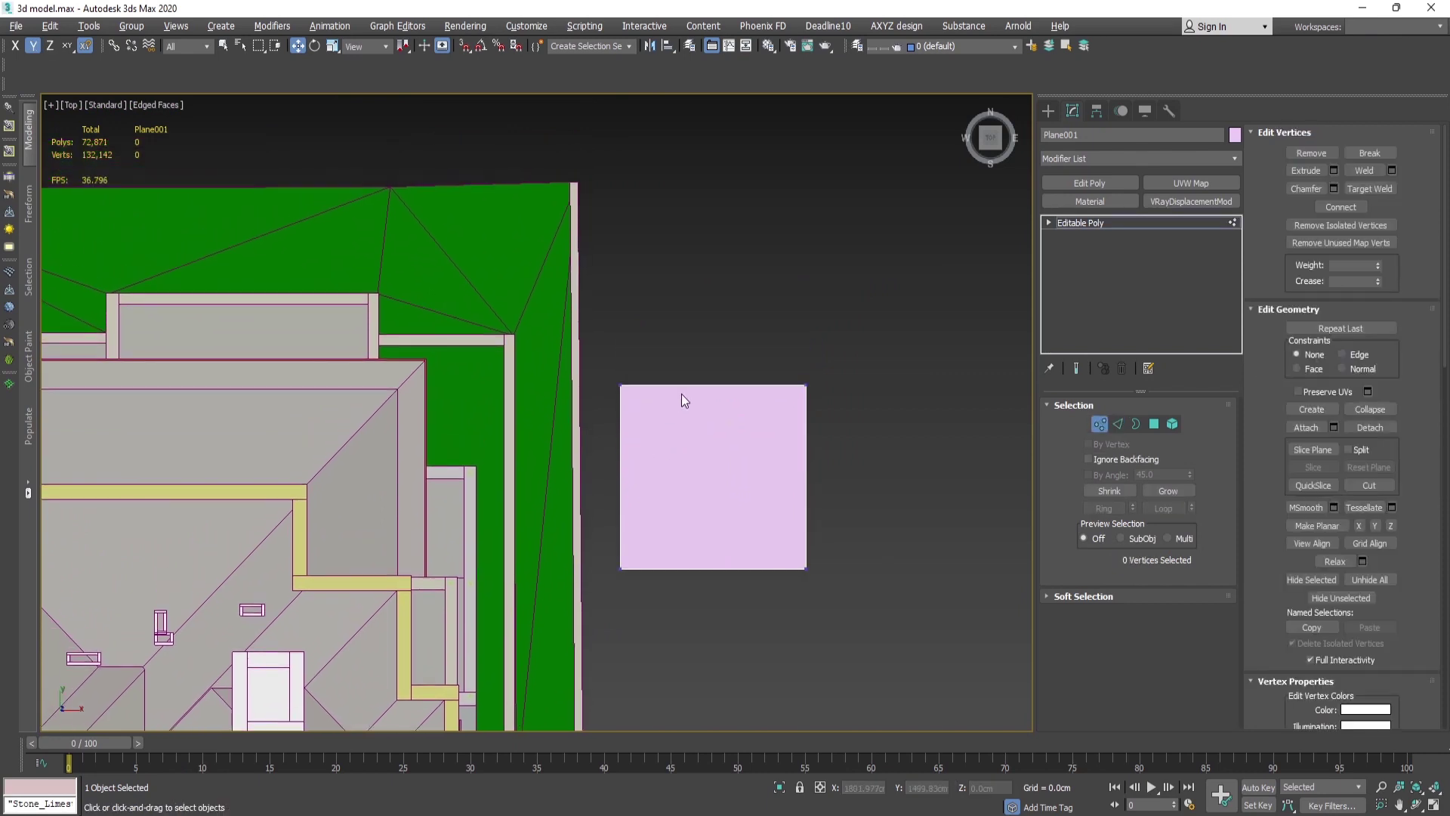
key("2")
left_click(710, 385)
left_click_drag(718, 343, 585, 186)
key("s")
middle_click_drag(825, 400, 762, 219)
scroll(633, 354, "down", 2)
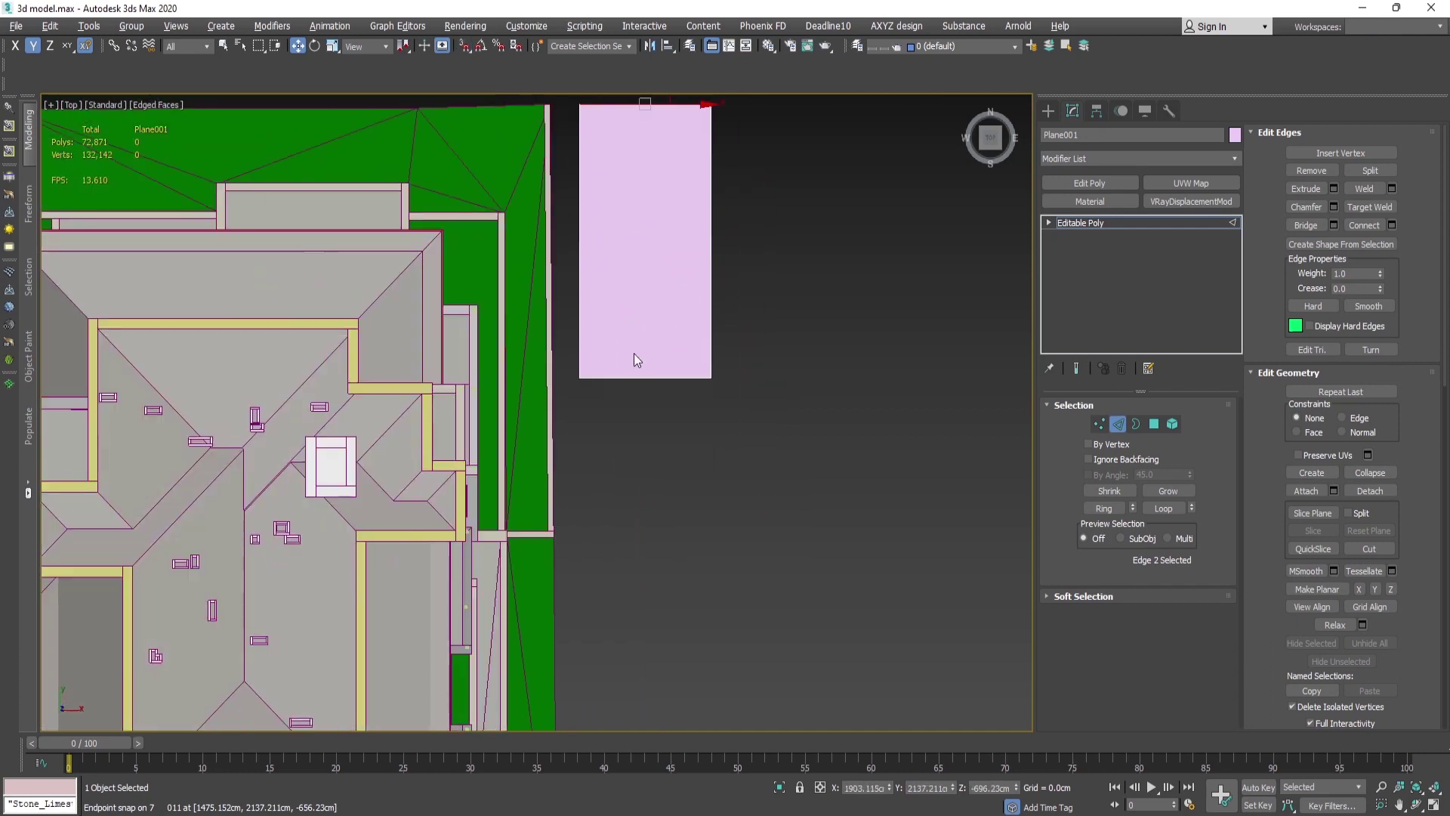
Snap the plane's northwest vertex horizontally onto the outer northeast corner of the plot wall.
scroll(646, 375, "up", 2)
middle_click_drag(623, 302, 632, 393)
key("1")
left_click(646, 264)
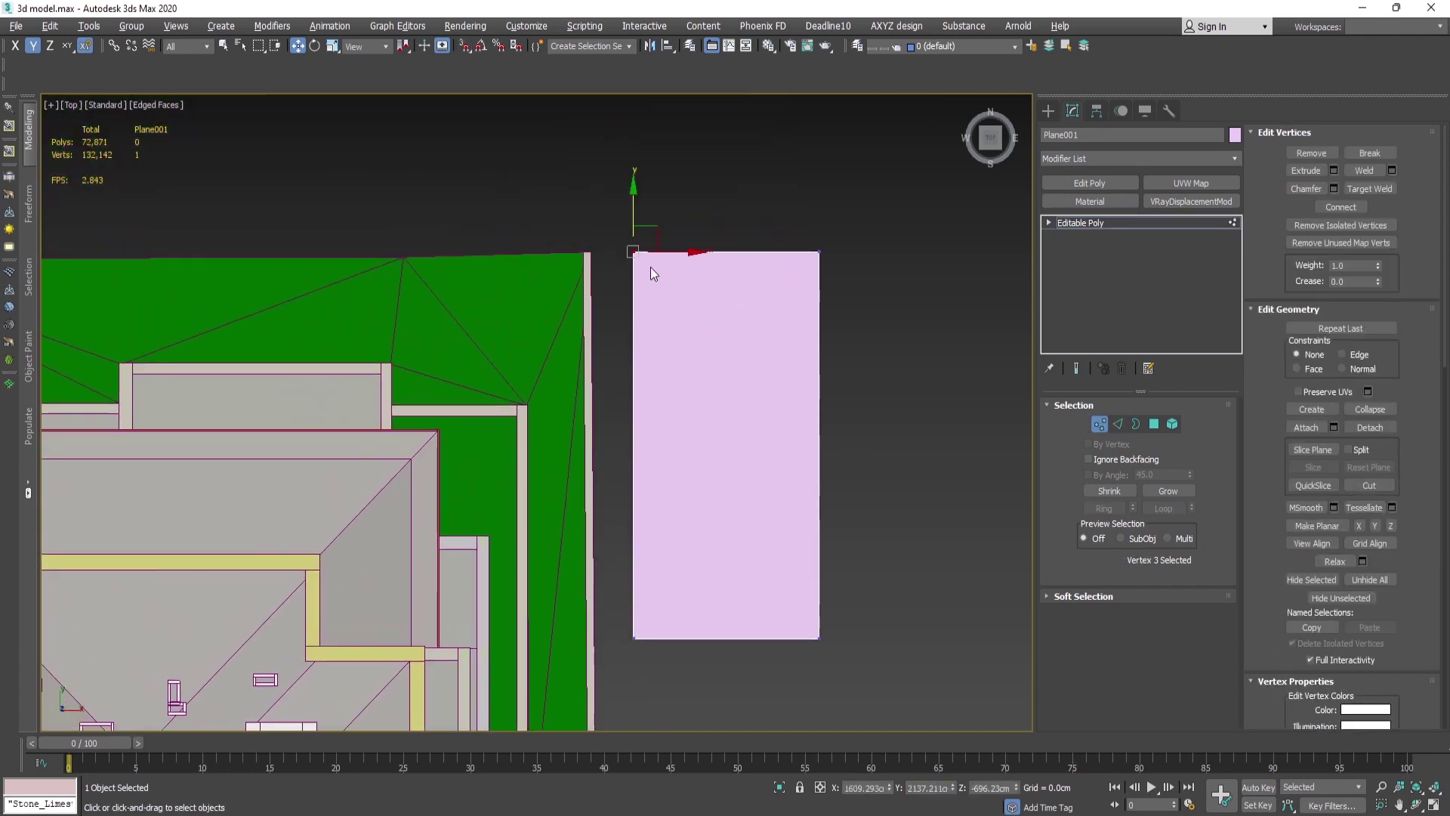
scroll(657, 261, "up", 3)
left_click_drag(662, 246, 557, 268)
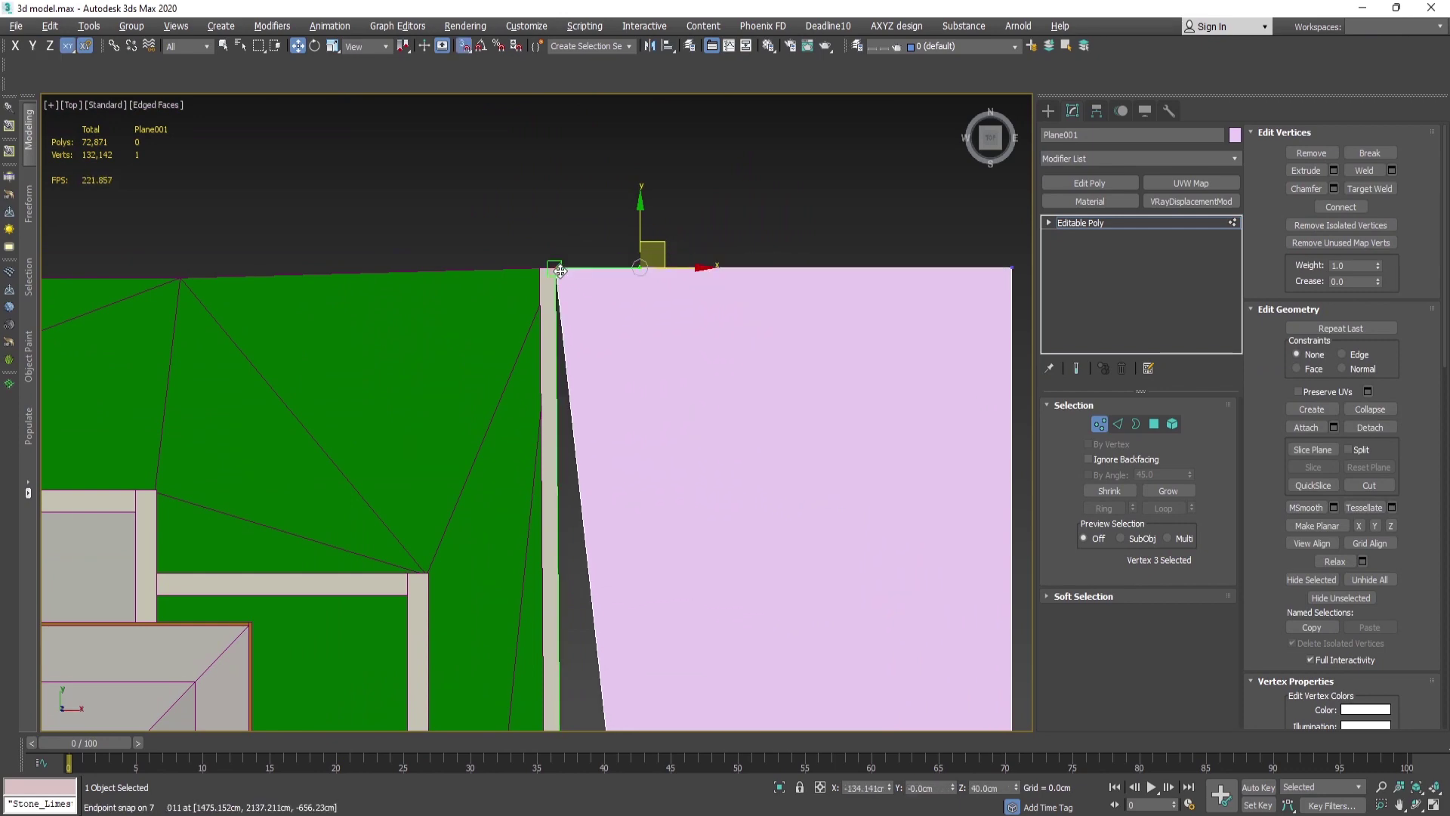
scroll(634, 291, "down", 5)
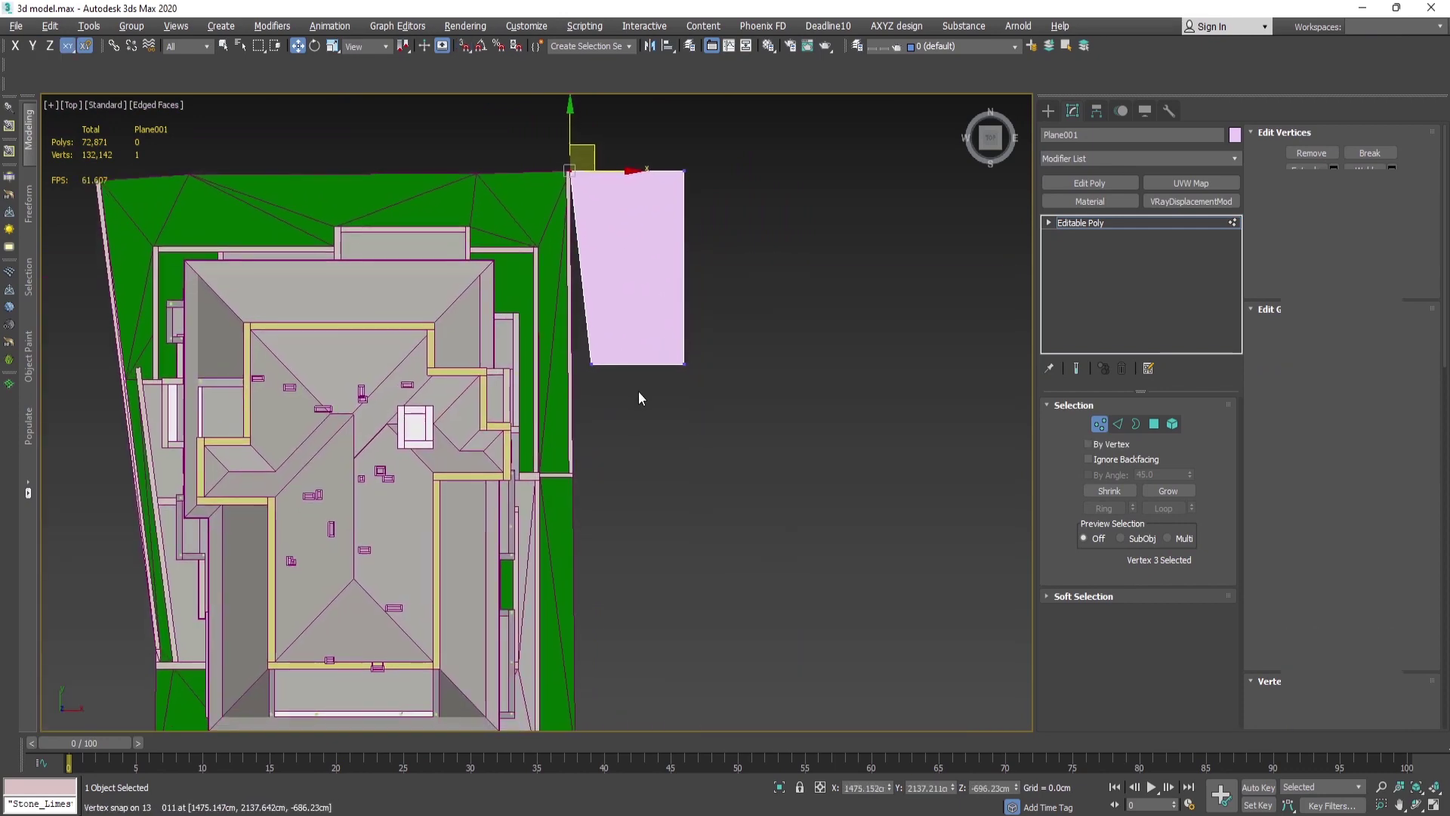
Move the plane's south edge down and snap it level with the first cross wall joint of the green strip.
key("2")
left_click(636, 364)
scroll(650, 317, "down", 4)
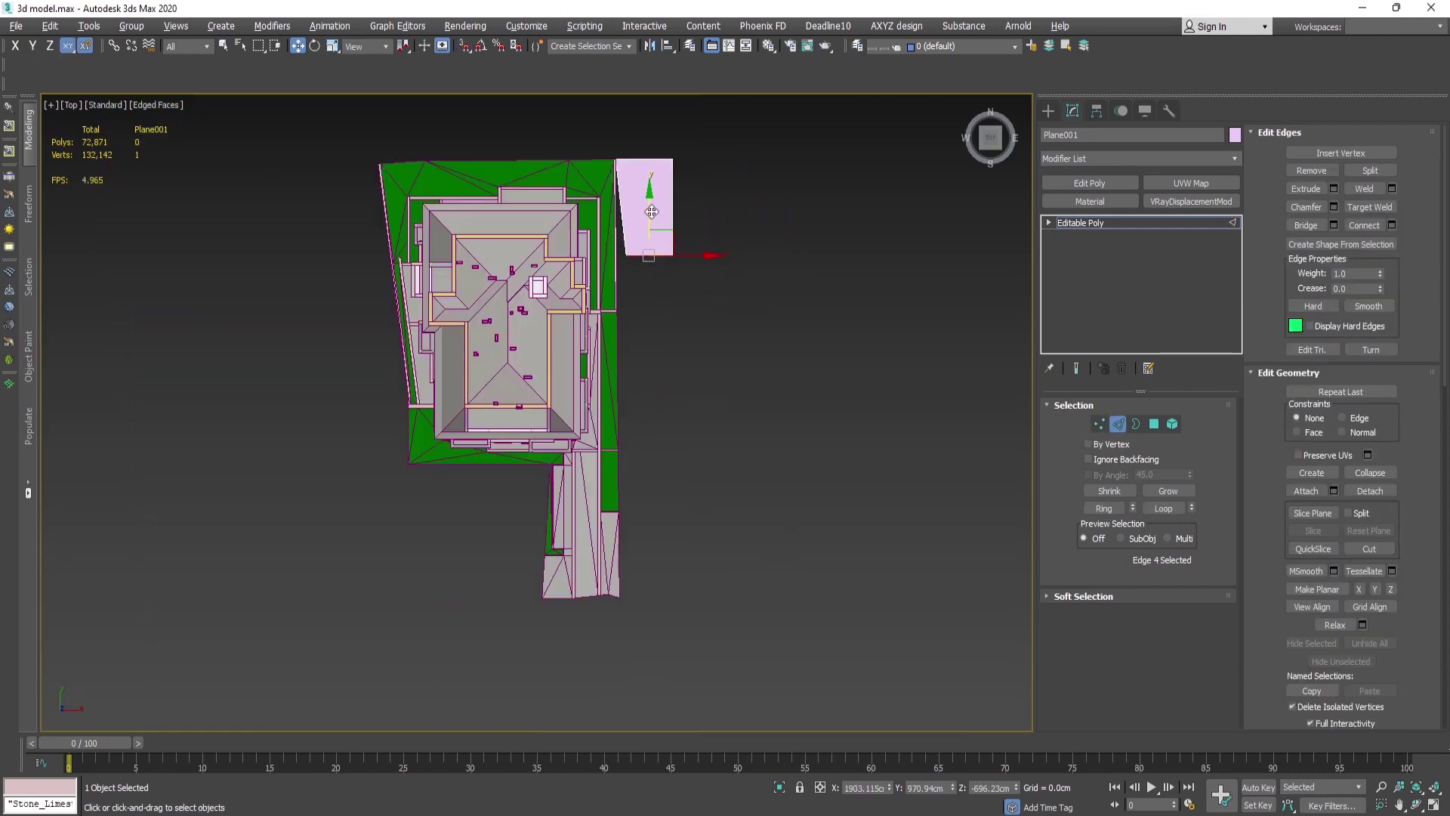
left_click_drag(651, 211, 651, 289)
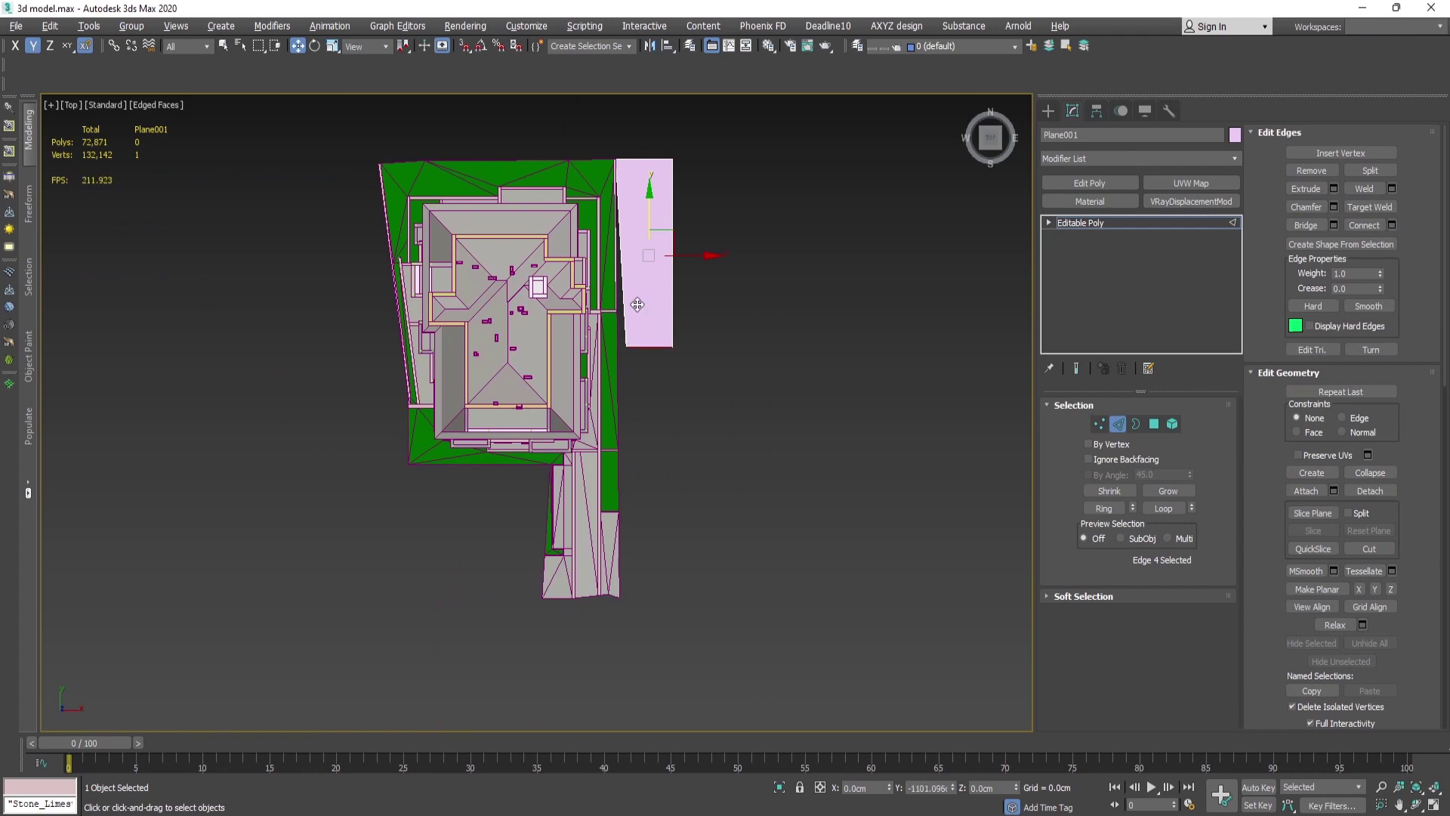
key("s")
left_click_drag(635, 303, 622, 306)
scroll(622, 307, "up", 6)
scroll(672, 378, "down", 3)
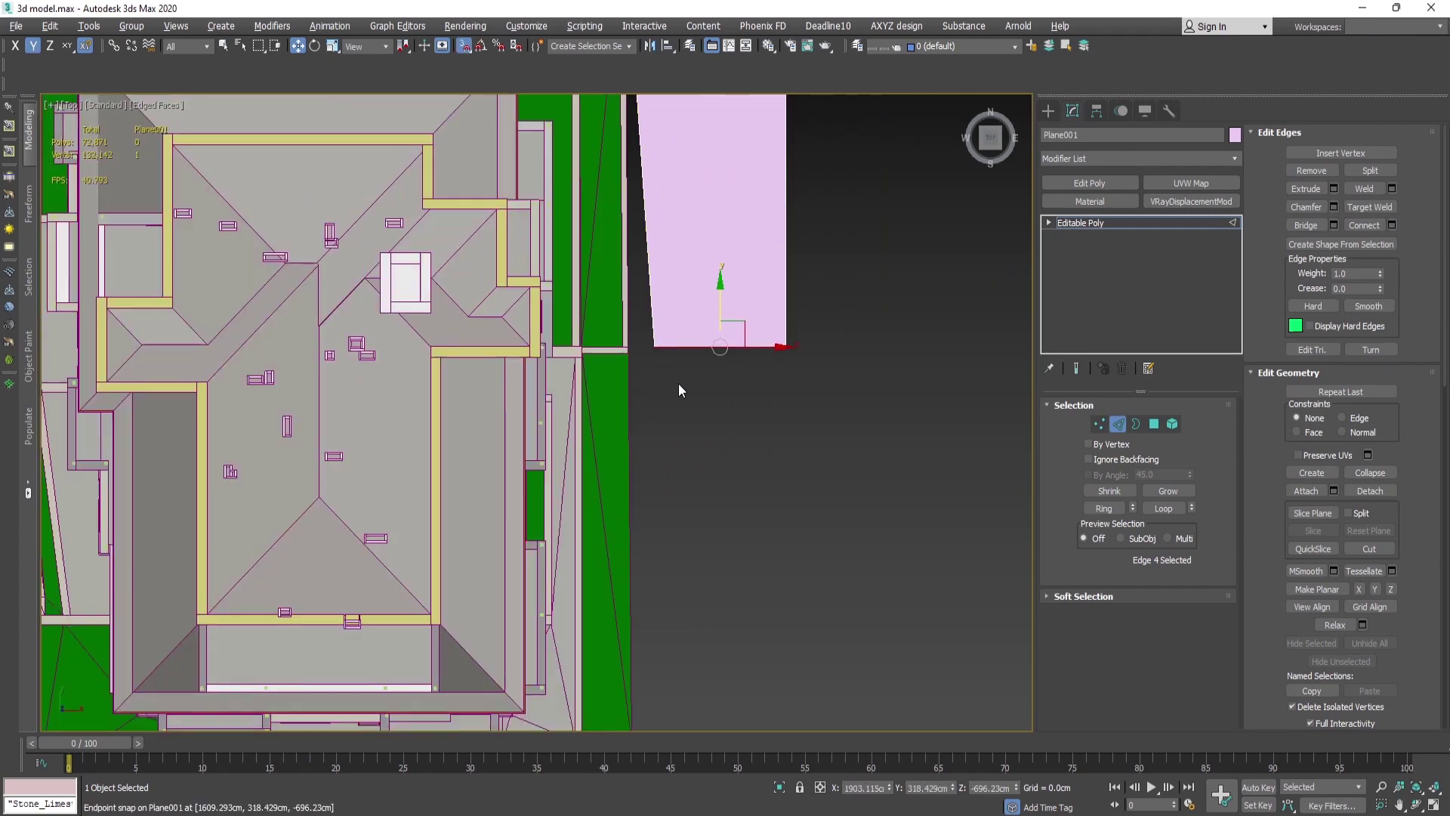
middle_click_drag(679, 382, 662, 311)
Extend copies of the plane's south edge to the next cross wall, the green strip's end and the driveway's end.
left_click_drag(705, 230, 615, 664, "shift")
middle_click_drag(749, 627, 720, 237)
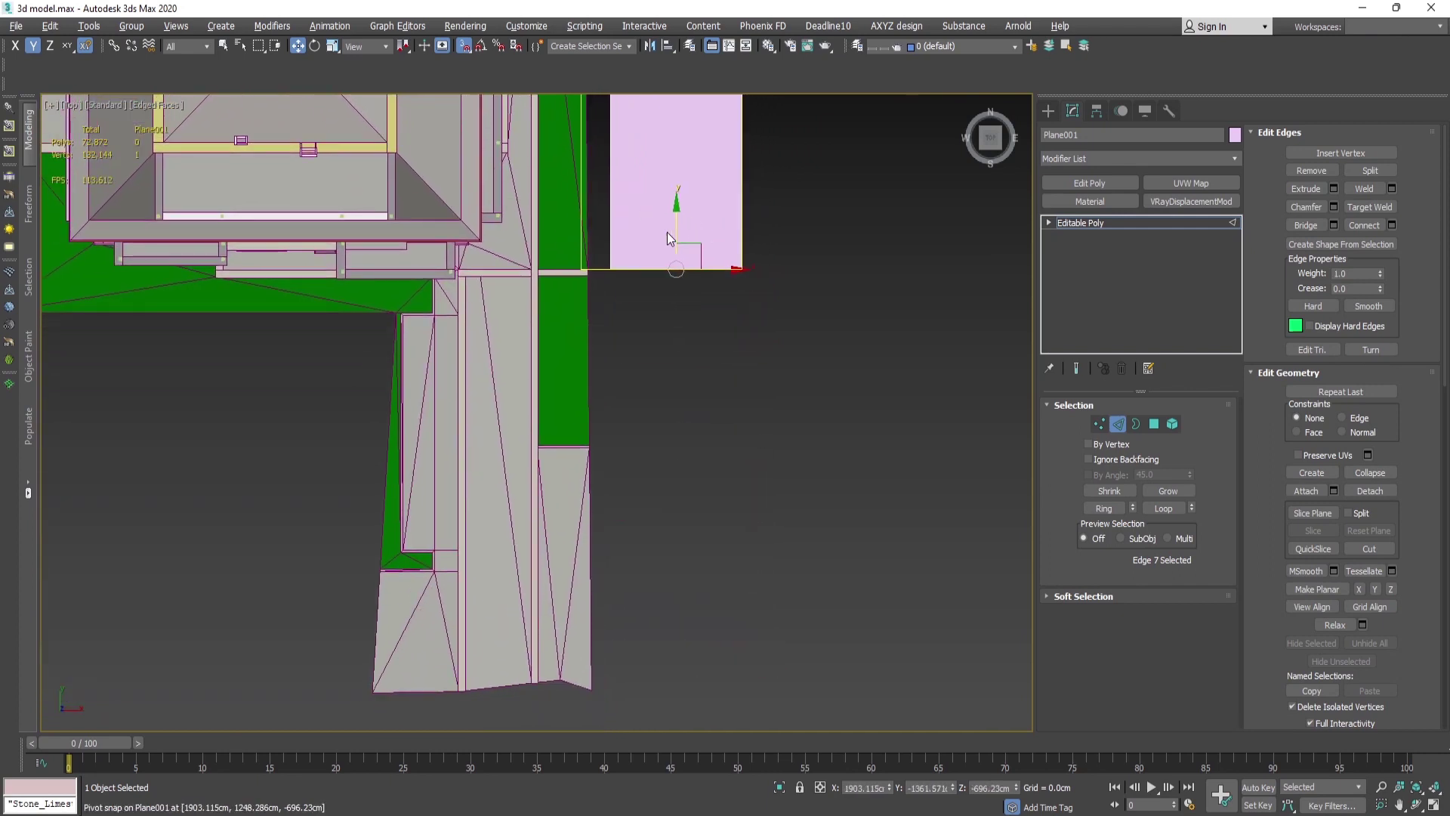
left_click_drag(667, 239, 599, 685, "shift")
middle_click_drag(659, 564, 652, 598)
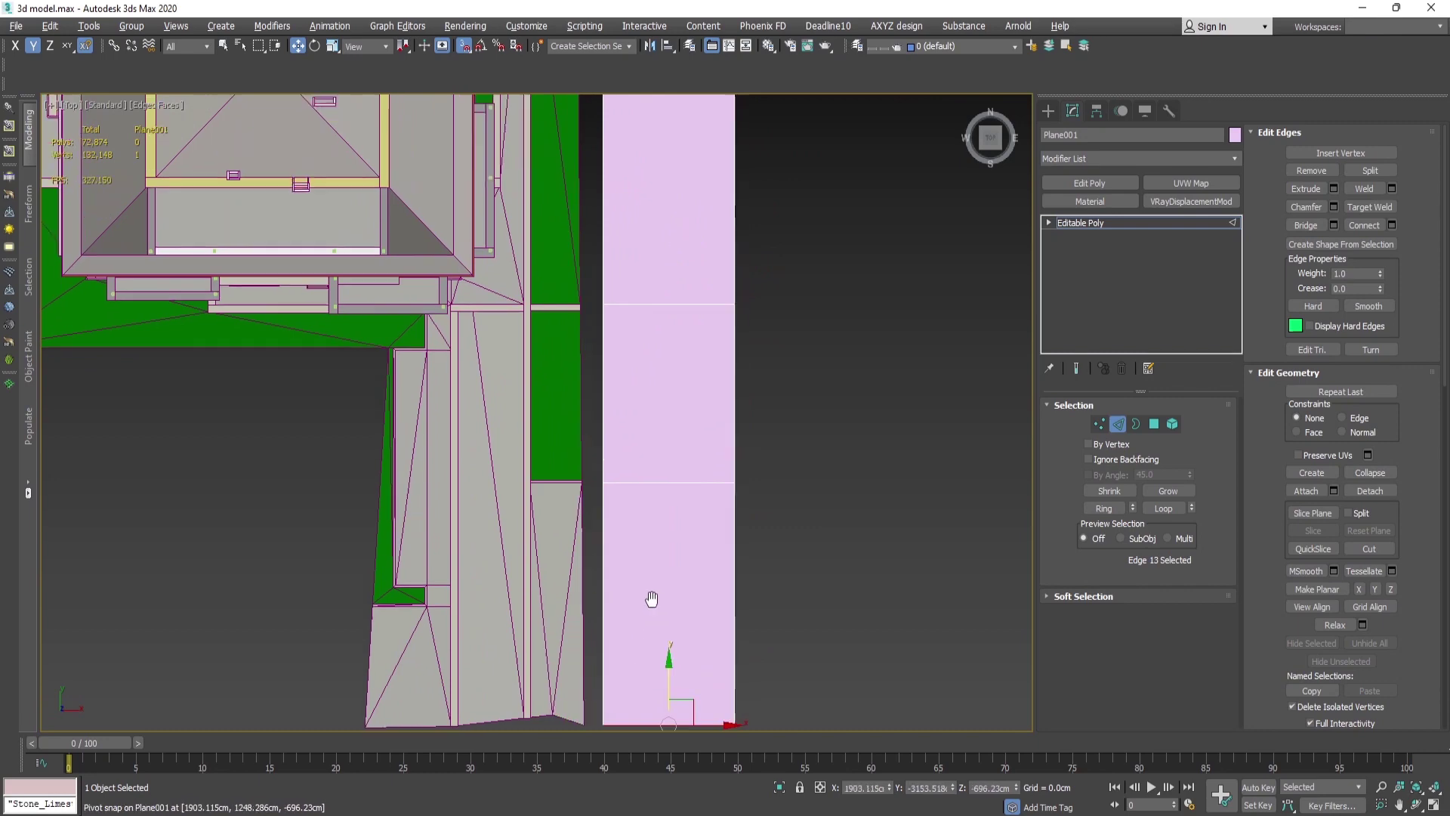
scroll(650, 598, "down", 3)
scroll(597, 298, "up", 3)
Snap the plane's west vertex at the first cross wall joint onto the outer face of the plot wall.
key("q")
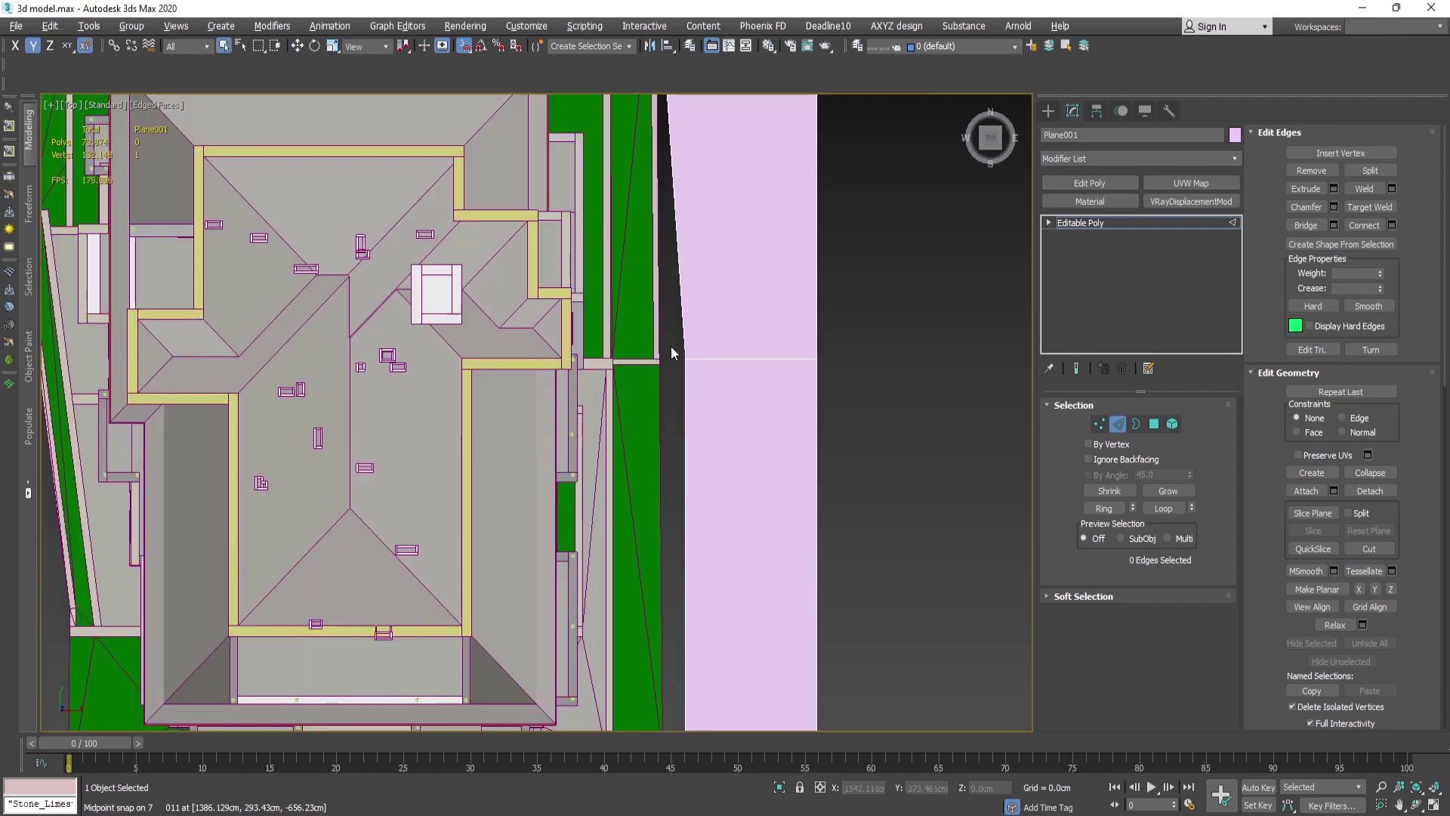
key("1")
scroll(698, 377, "up", 4)
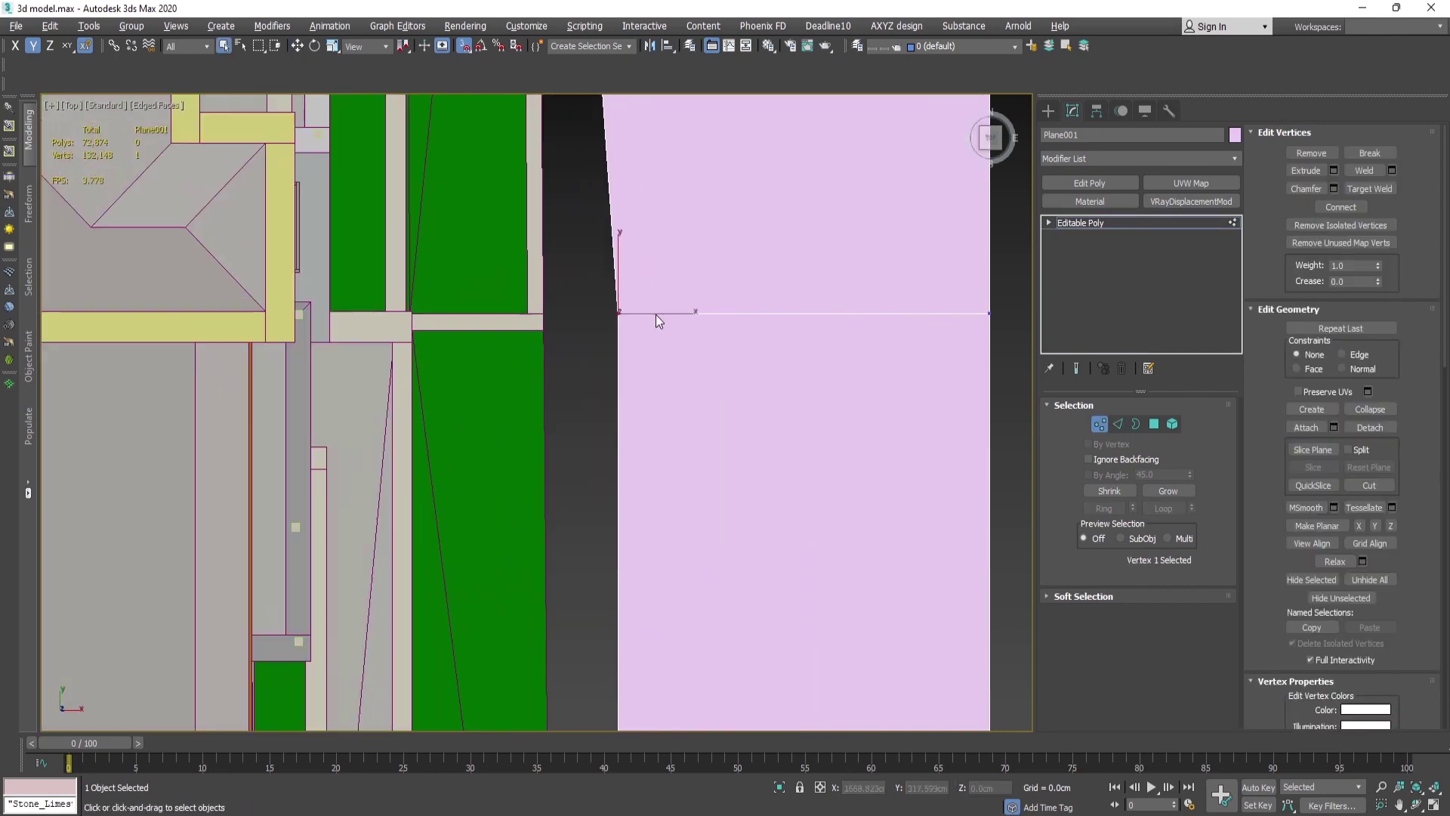
key("w")
mouse_move(655, 315)
left_mouse_down()
mouse_move(595, 335)
mouse_move(558, 309)
mouse_move(648, 301)
mouse_move(632, 310)
left_mouse_up()
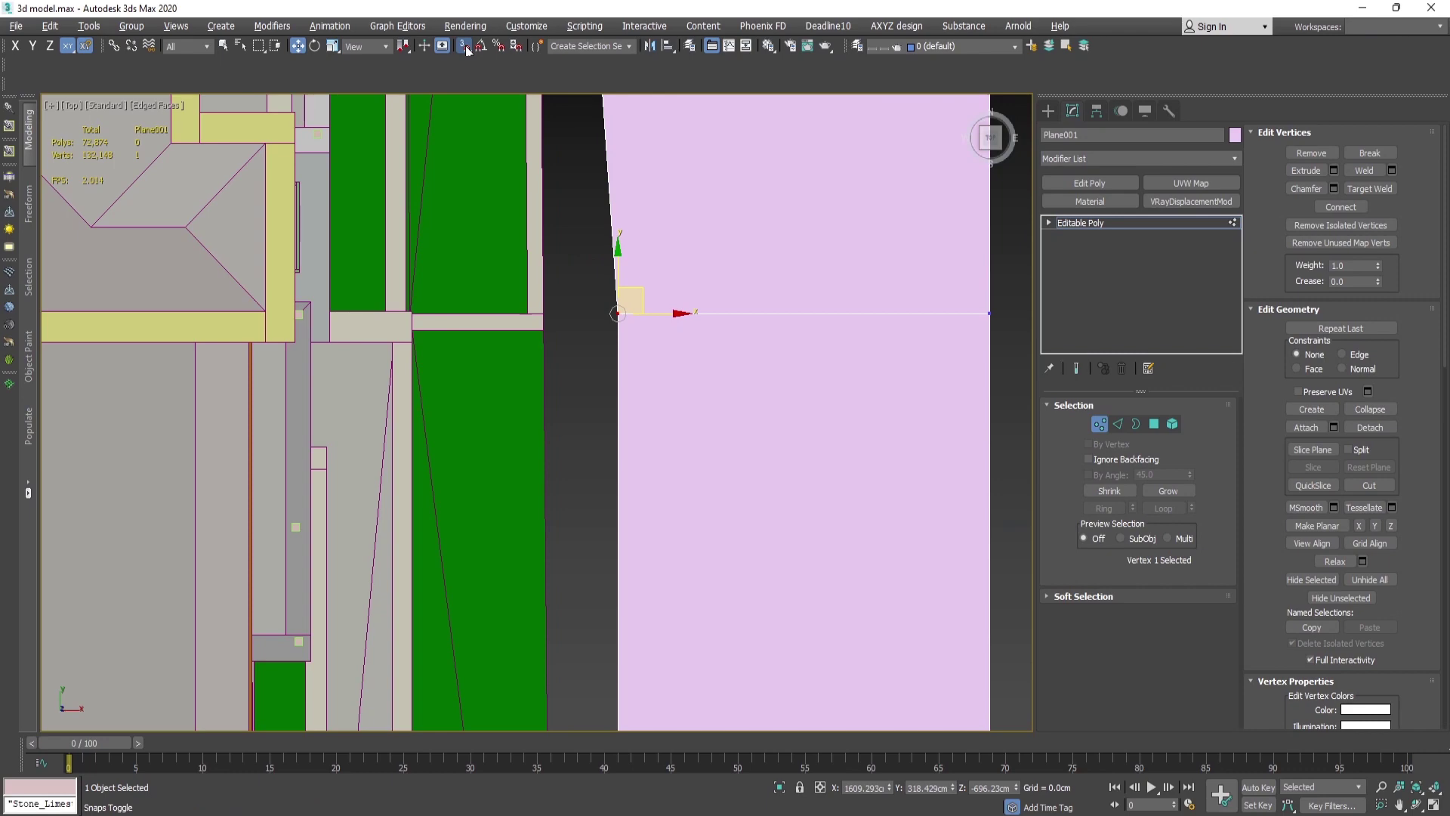
left_click_drag(638, 291, 545, 314)
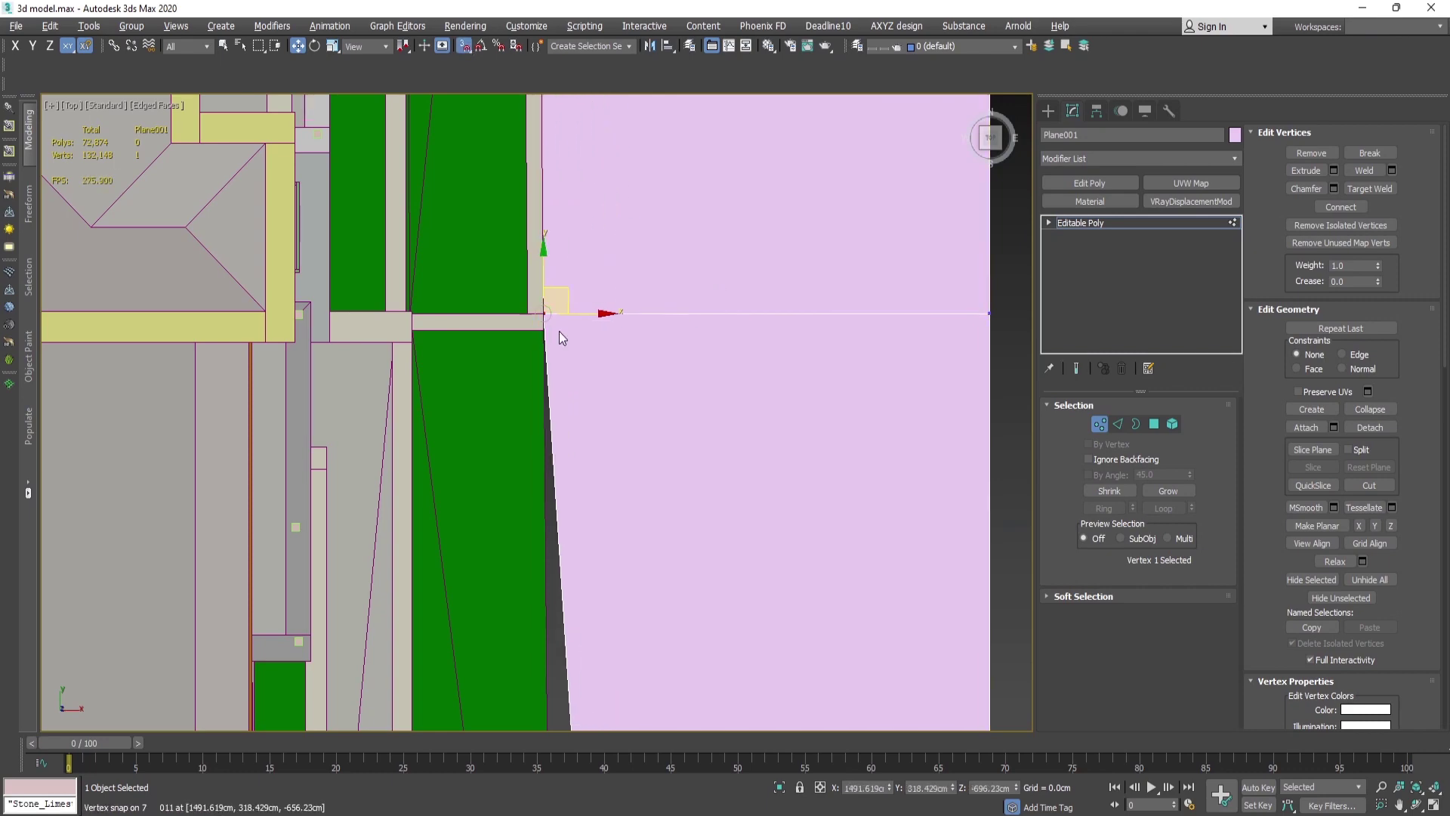
Snap the plane's three remaining west vertices sideways onto the plot wall and the driveway's outer edge.
middle_click_drag(657, 551, 621, 229)
scroll(622, 230, "down", 3)
left_click_drag(545, 426, 641, 563)
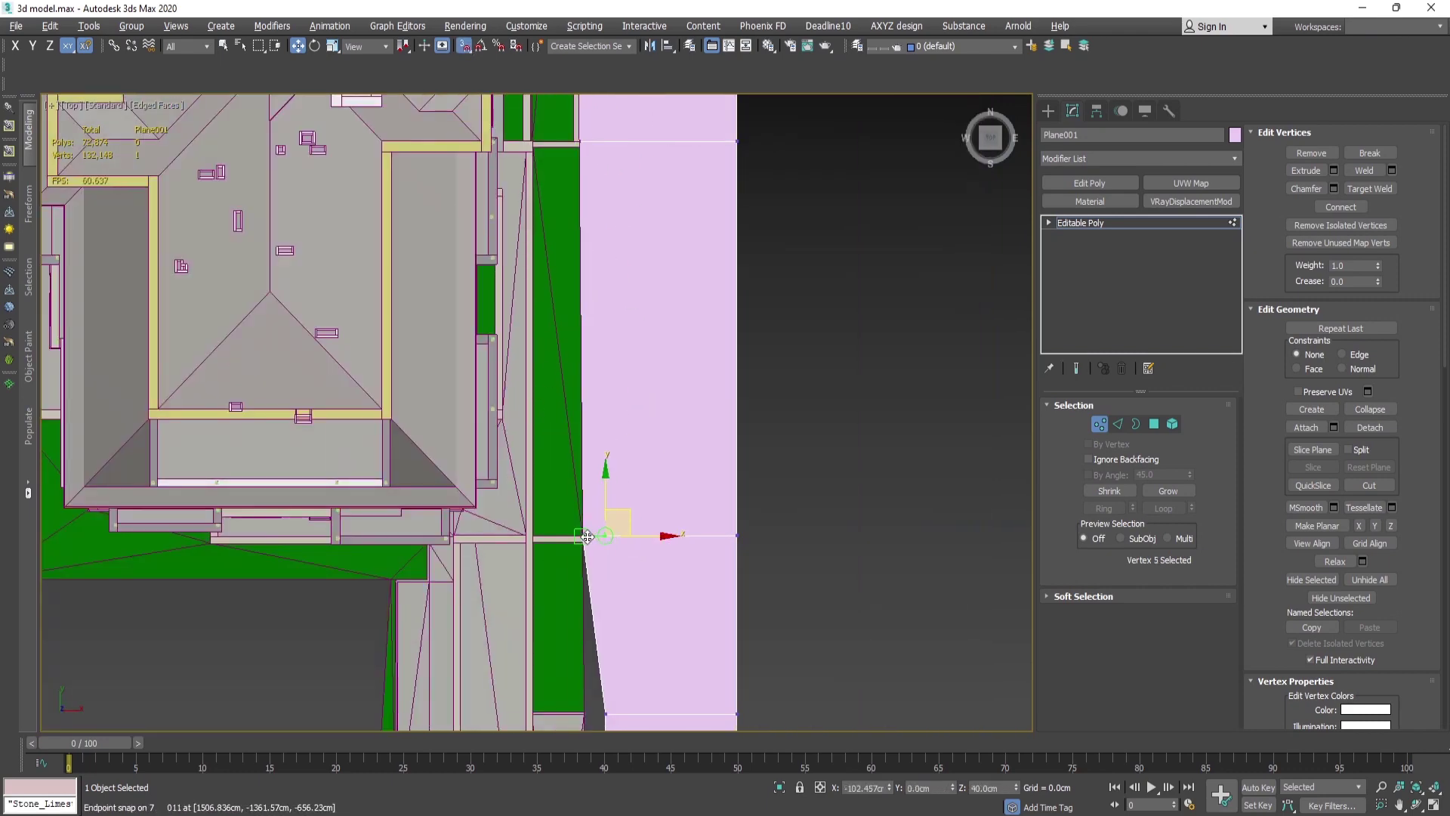
middle_click_drag(639, 558, 623, 423)
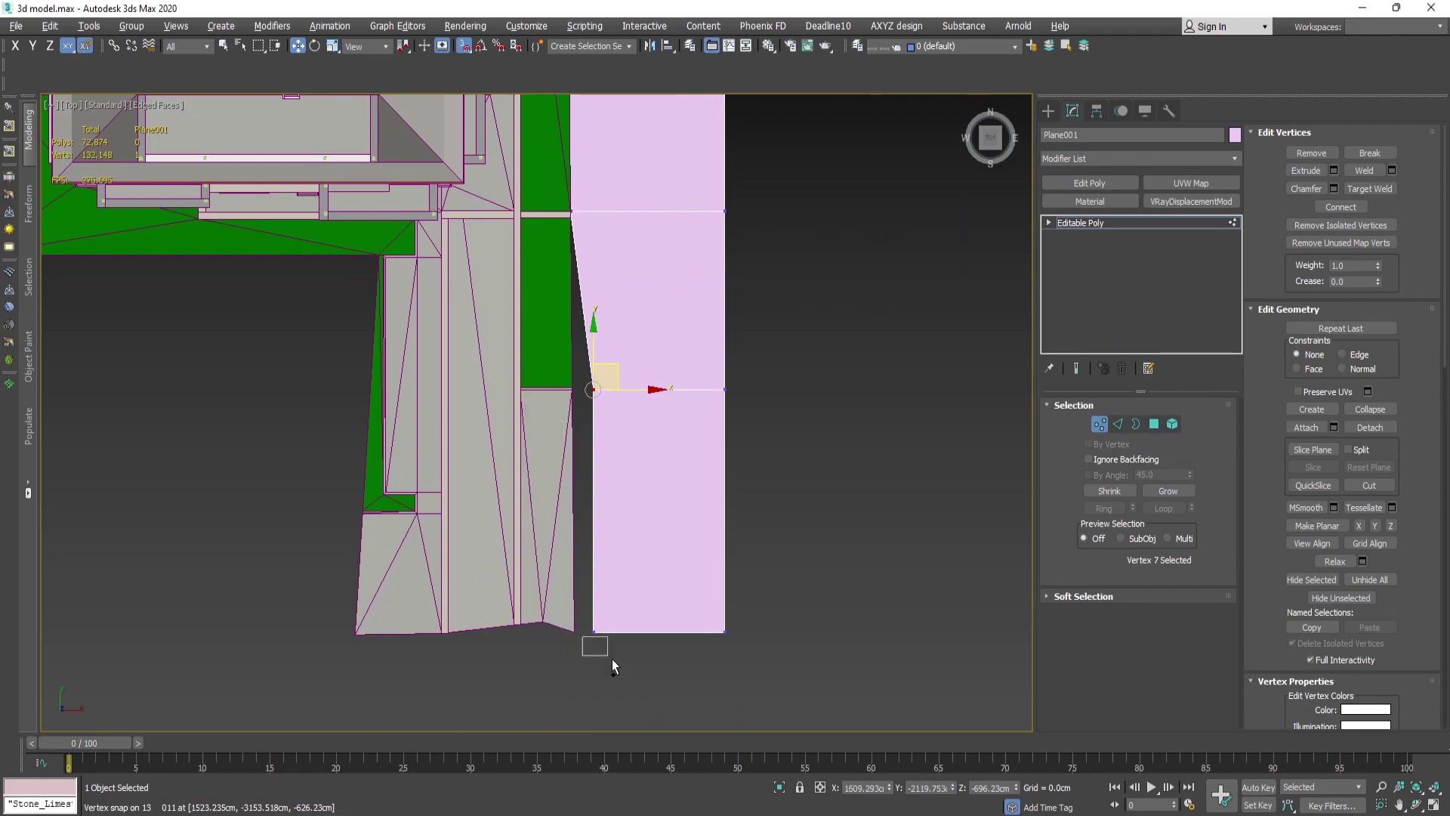
left_click_drag(612, 658, 551, 565, "ctrl")
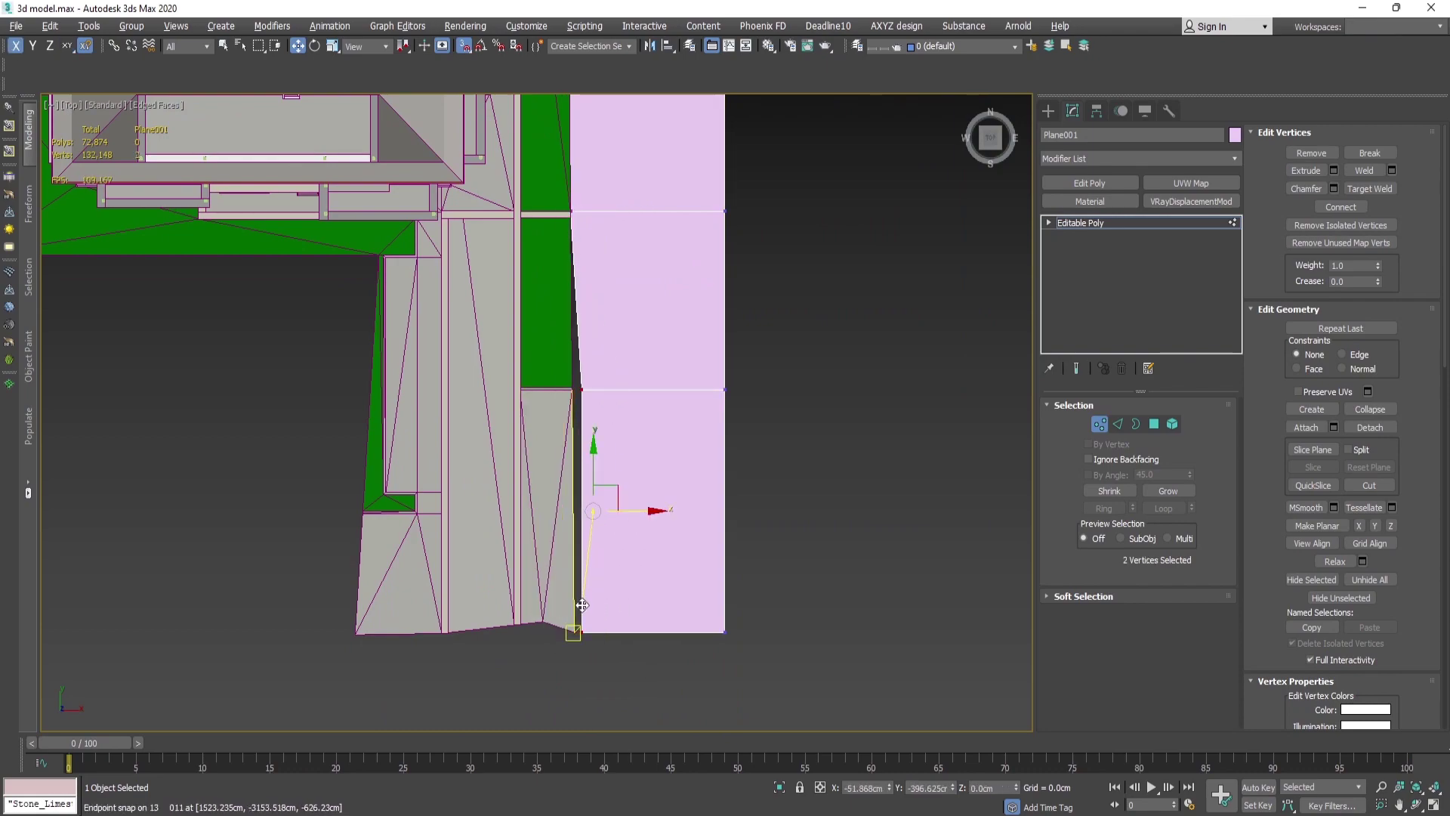
Raise the two wall-side vertices by the driveway to about Z -655 cm and the next one north to about Z -675 cm.
middle_click_drag(577, 423, 665, 347, "alt")
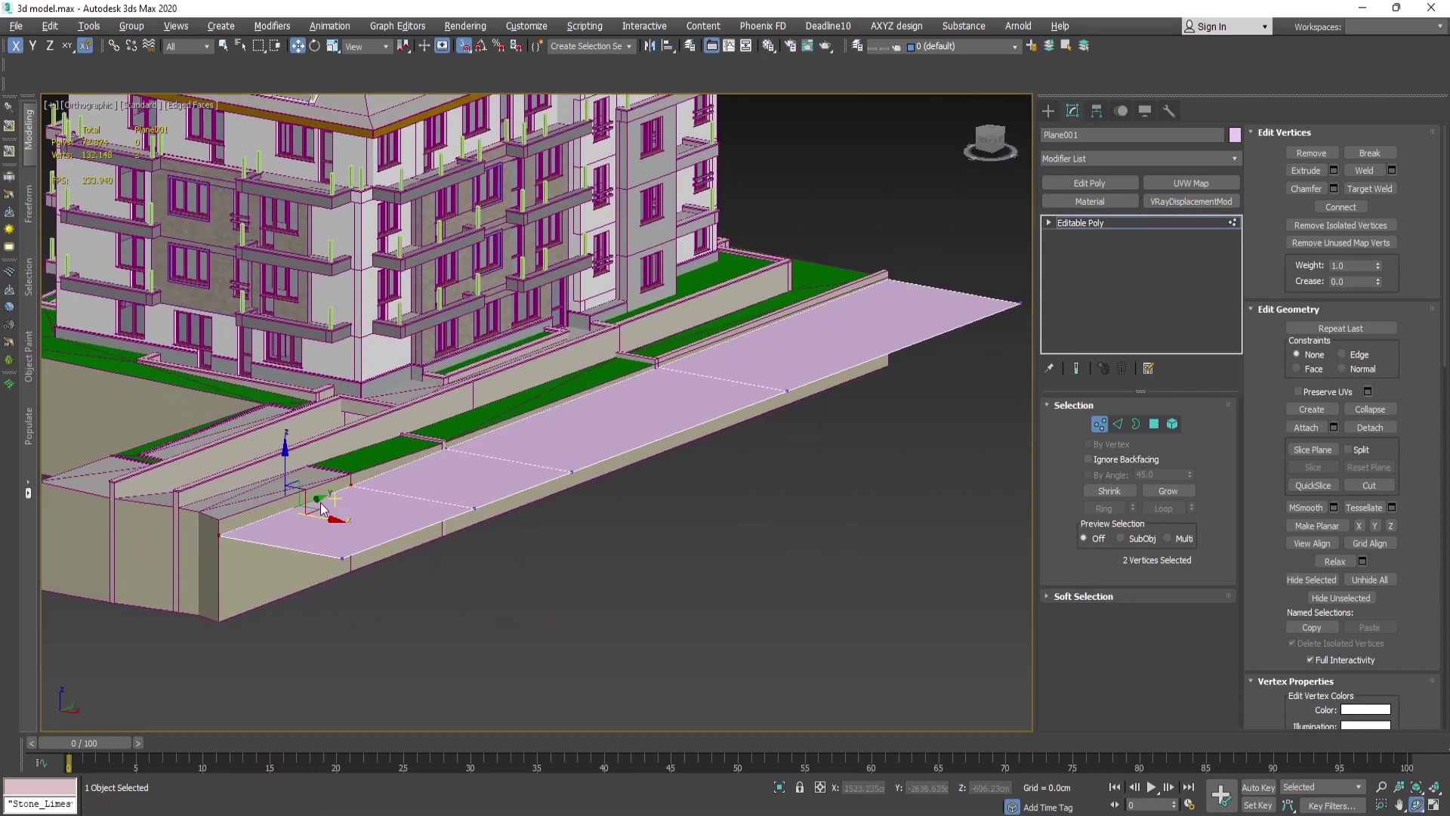
scroll(325, 491, "up", 3)
key("w")
scroll(375, 481, "up", 3)
middle_click_drag(375, 481, 460, 515)
key("s")
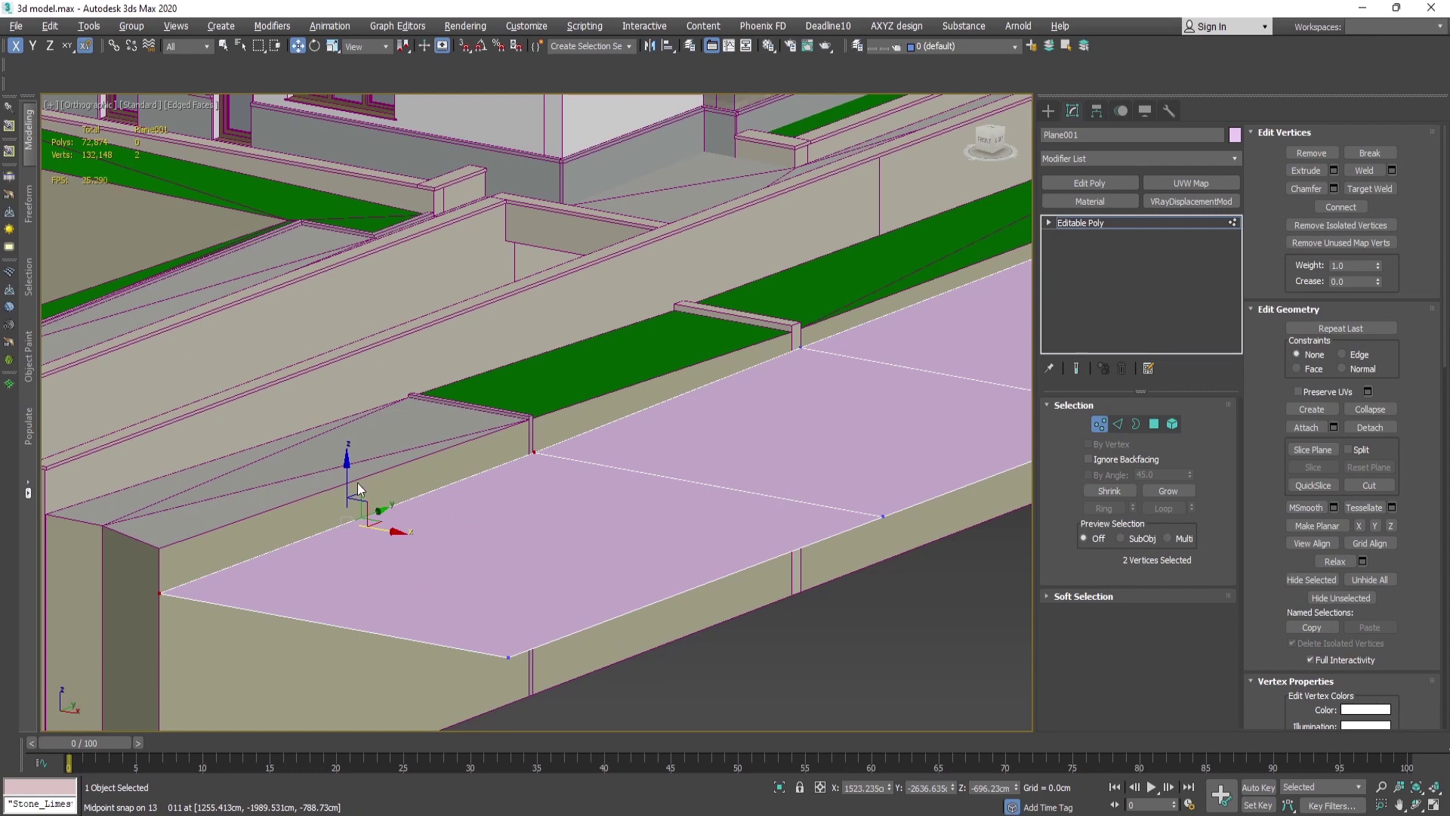
left_click_drag(349, 477, 349, 450)
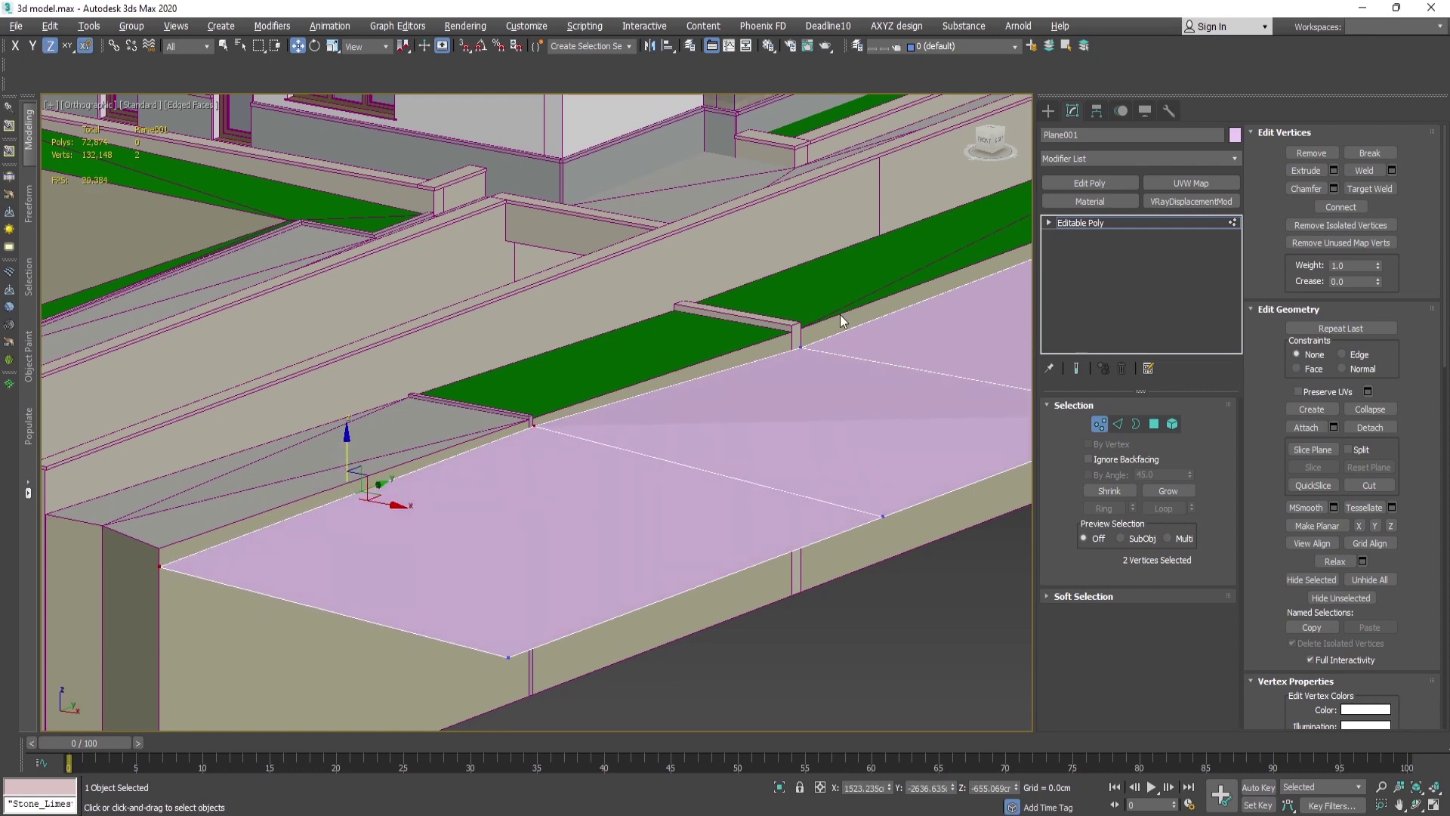
left_click_drag(819, 357, 803, 299)
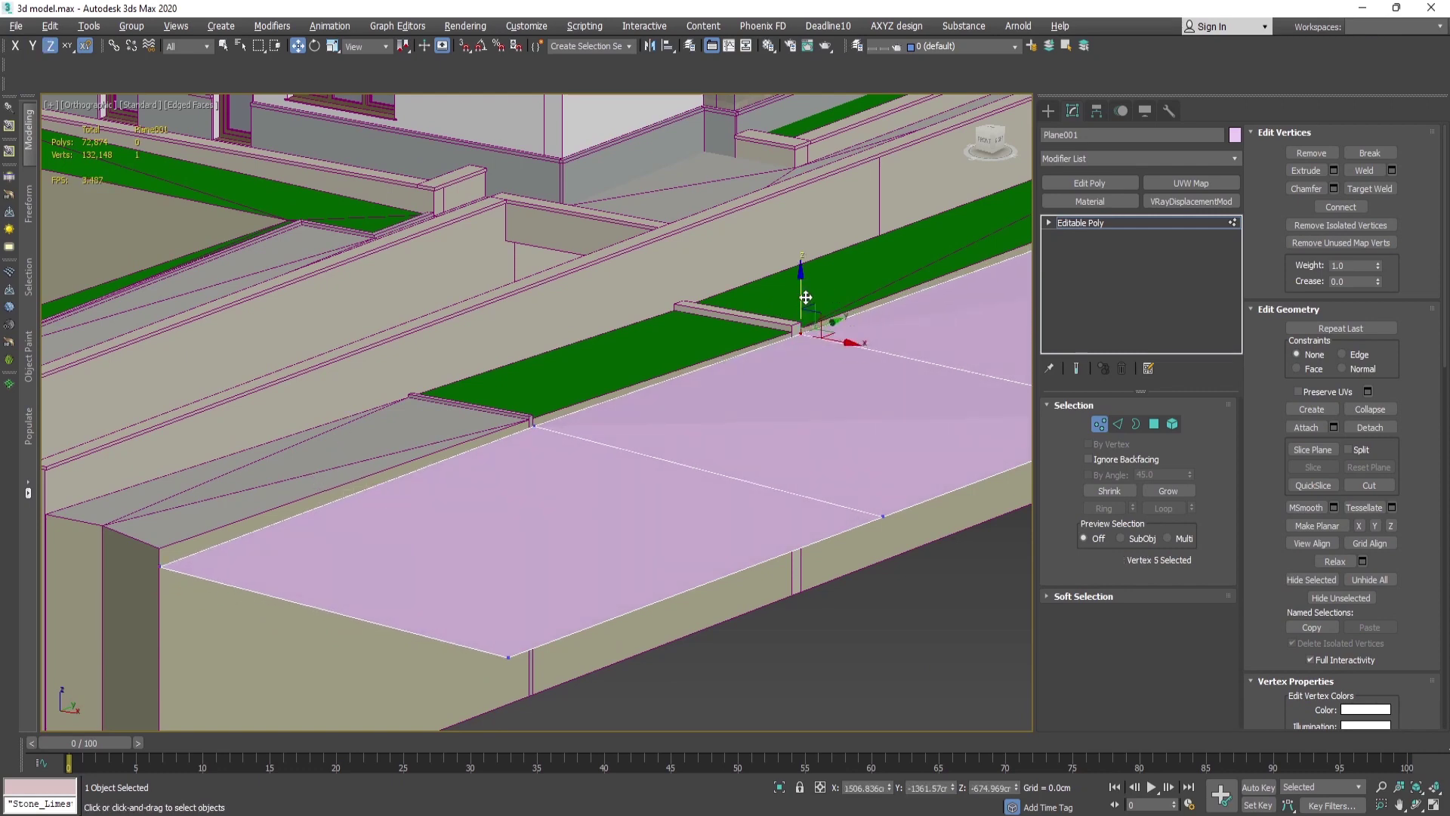
Raise the wall-side vertices at the first two cross walls to the wall's levels, Z -676.23 cm and Z -666.23 cm.
scroll(574, 362, "down", 3)
scroll(738, 314, "up", 6)
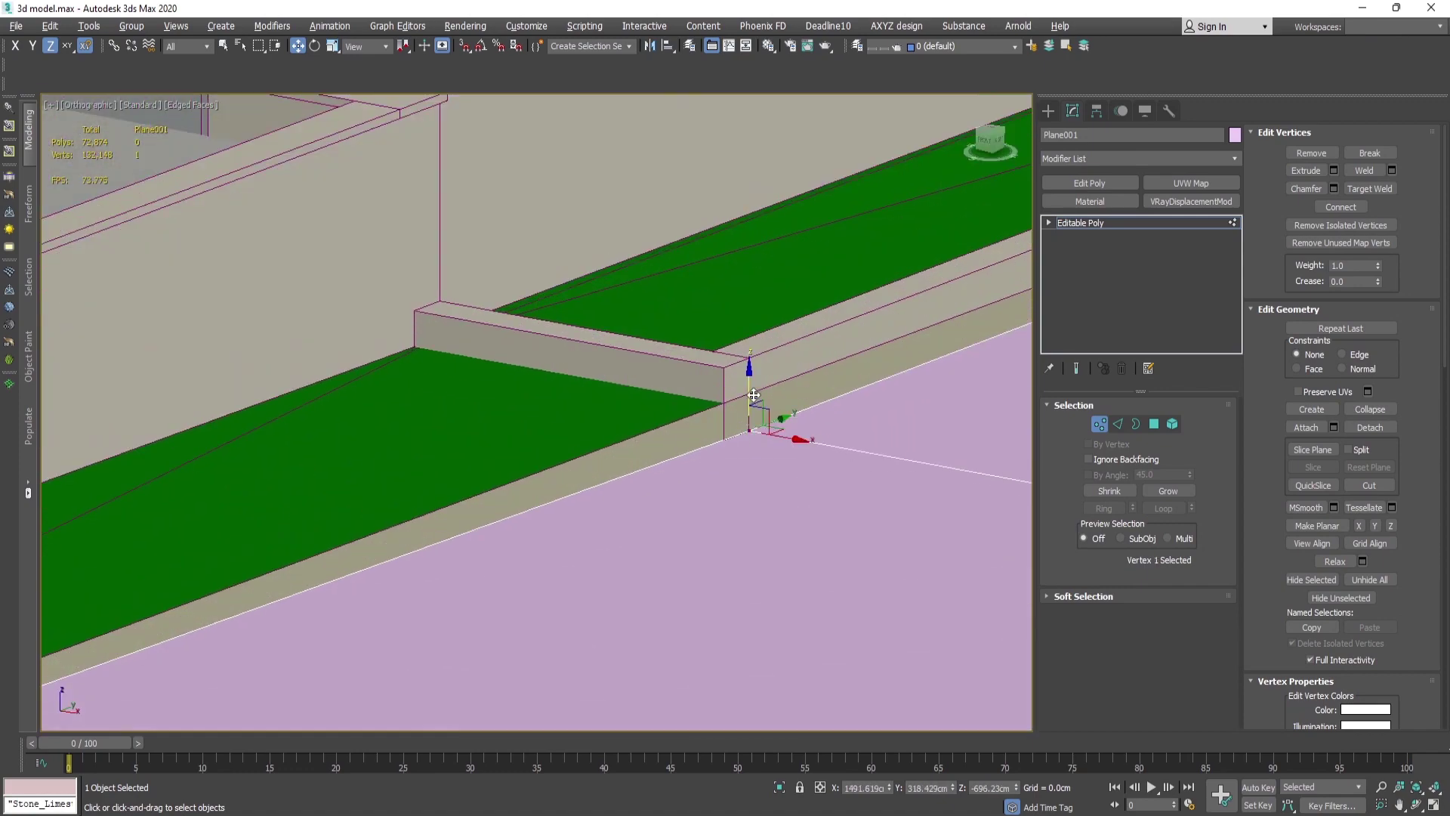
left_click_drag(754, 394, 753, 346)
scroll(596, 476, "down", 4)
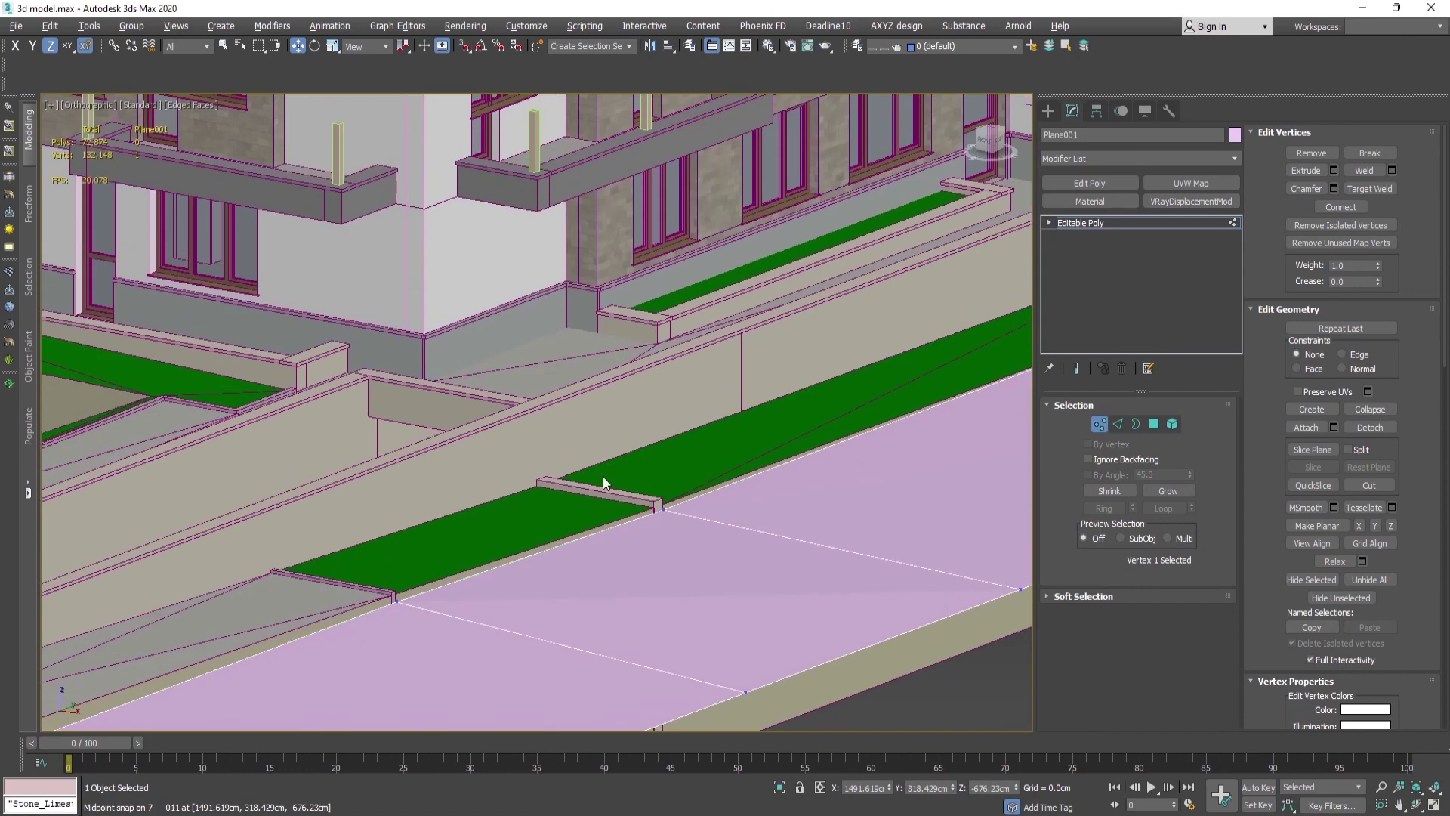
left_click(664, 509)
scroll(654, 504, "up", 5)
mouse_move(681, 488)
left_mouse_down()
mouse_move(683, 475)
mouse_move(679, 507)
left_mouse_up()
key("s")
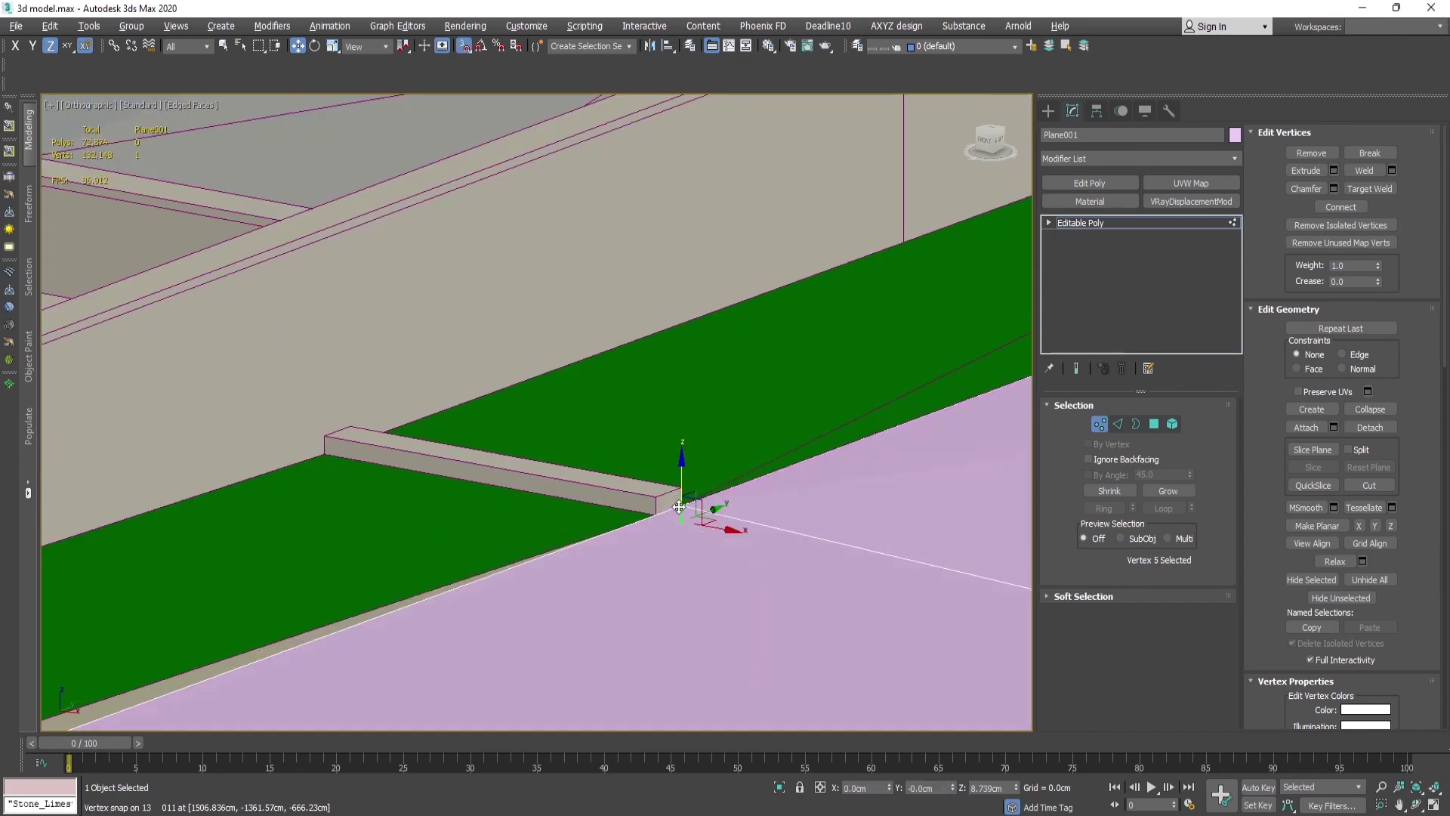
Snap the wall-side vertices at the green strip's end and the driveway's outer corner vertically to Z -646.23 cm and Z -626.23 cm.
scroll(652, 446, "down", 7)
scroll(410, 518, "up", 3)
left_click_drag(397, 501, 490, 579)
left_click_drag(449, 499, 449, 528)
middle_click_drag(224, 558, 819, 383)
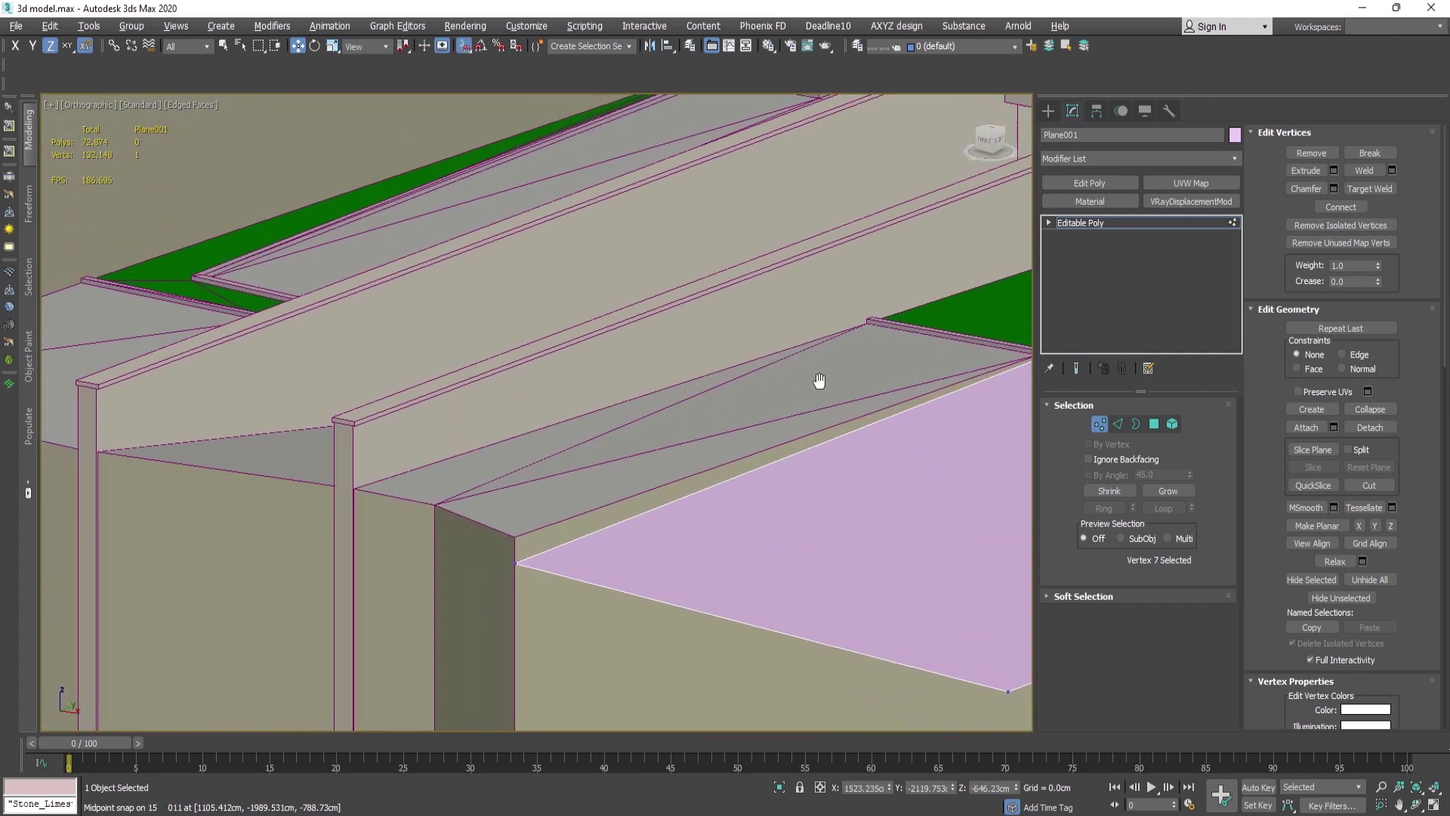
left_click(515, 562)
left_click_drag(514, 543, 514, 535)
key("s")
scroll(521, 520, "down", 7)
middle_click_drag(797, 474, 685, 512)
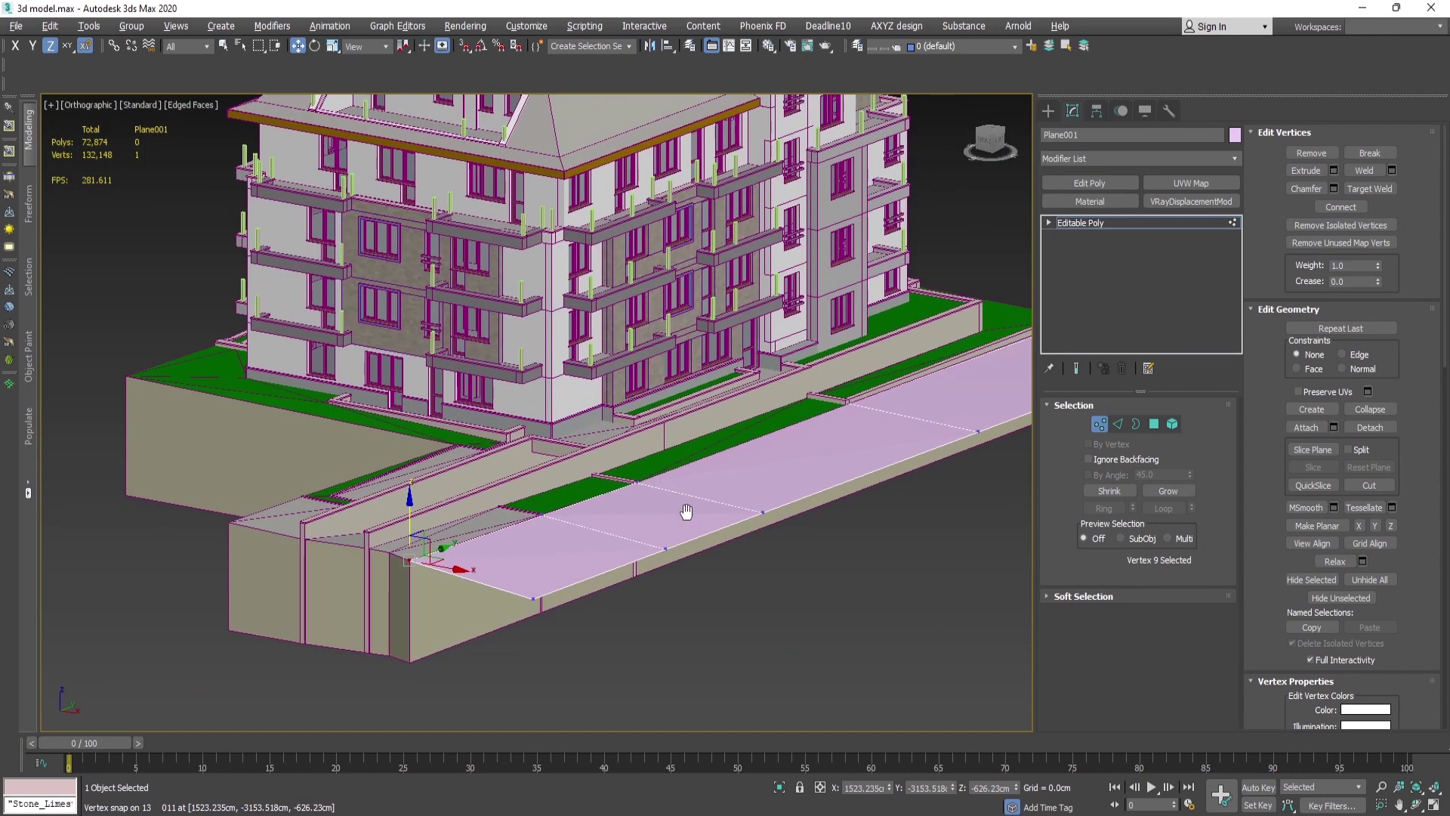
Extend a copy of the plane's north edge about 660 cm northward beyond the plot, to Y about 2799 cm.
key("t")
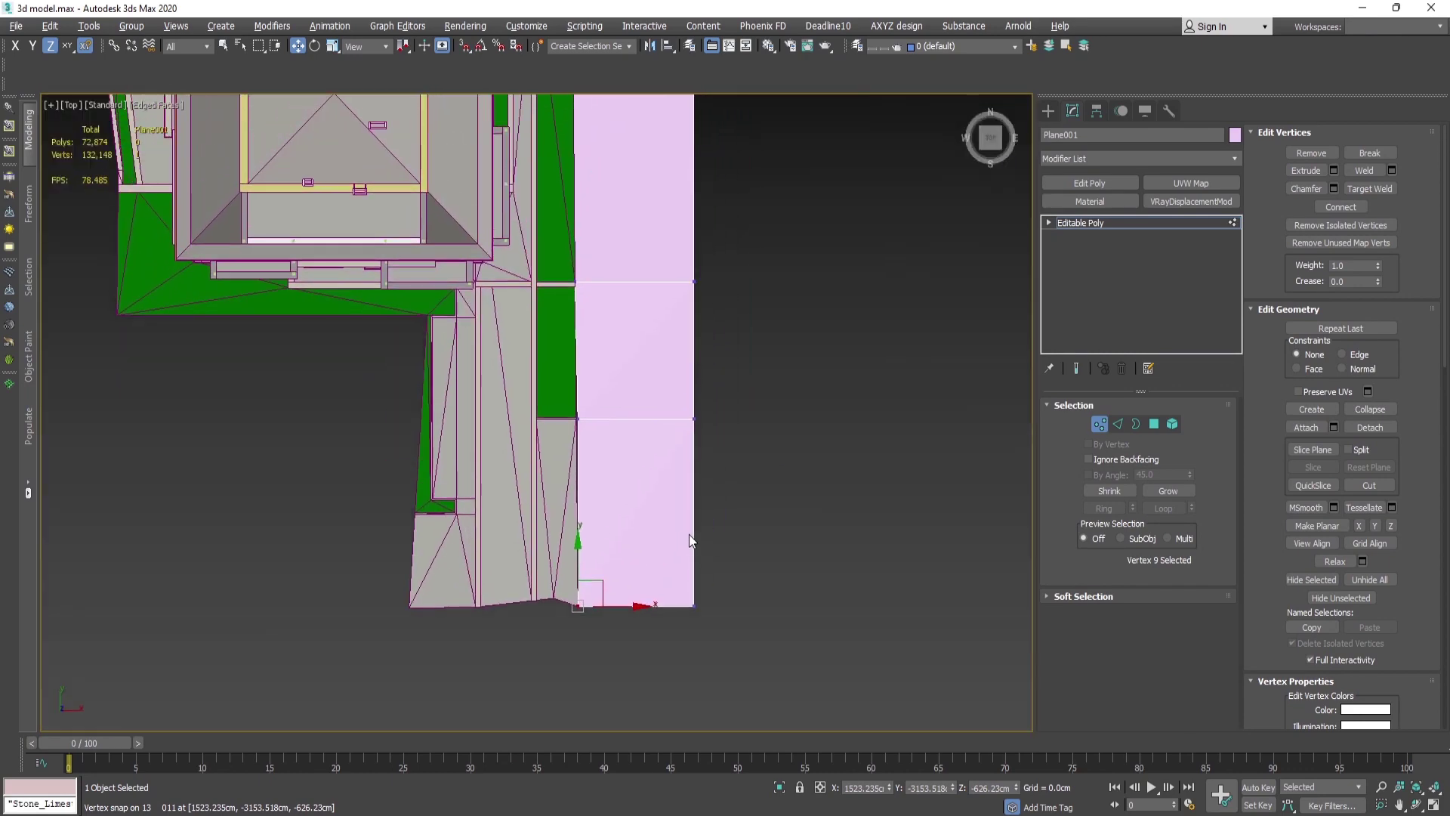
key("1")
scroll(726, 452, "down", 5)
middle_click_drag(738, 219, 718, 437)
key("2")
scroll(655, 359, "up", 5)
left_click_drag(711, 386, 736, 286)
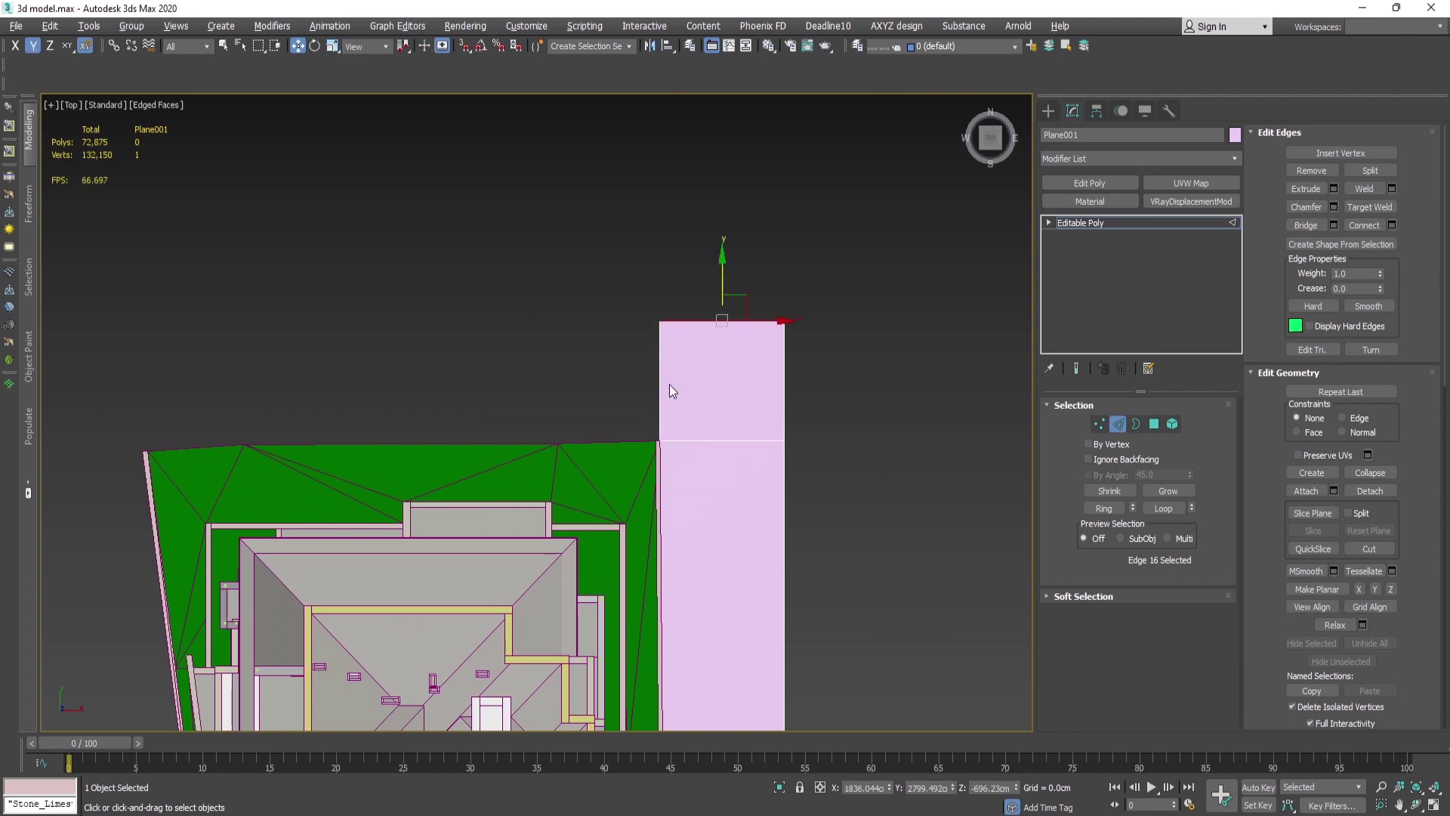
Extend three copies of the north section's west edge westward: to X about -924 cm, X about -1571 cm and past the plot's northwest corner.
middle_click_drag(669, 385, 867, 335)
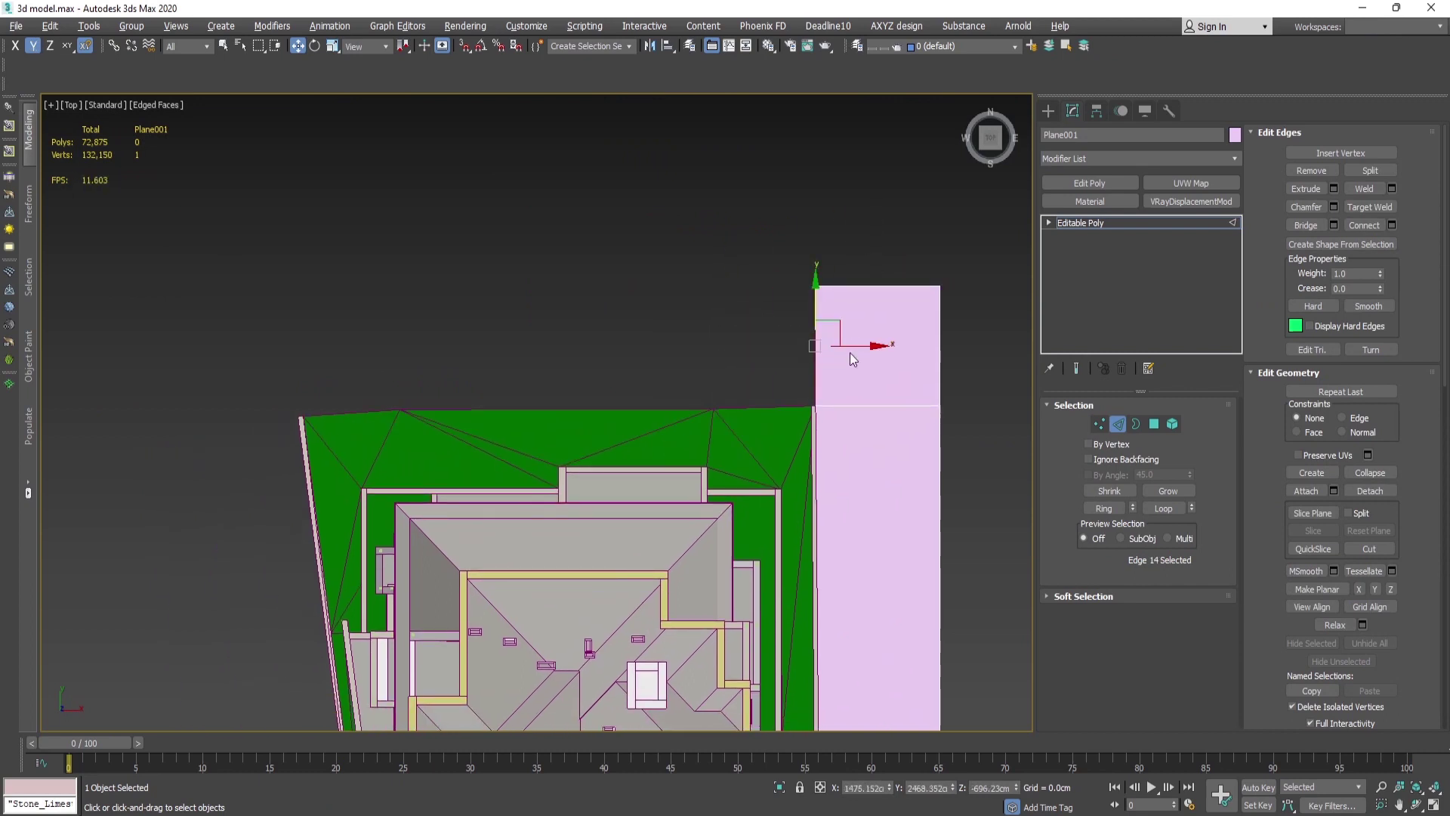
left_click_drag(853, 345, 439, 368, "shift")
middle_click_drag(439, 368, 581, 327)
scroll(534, 375, "up", 5)
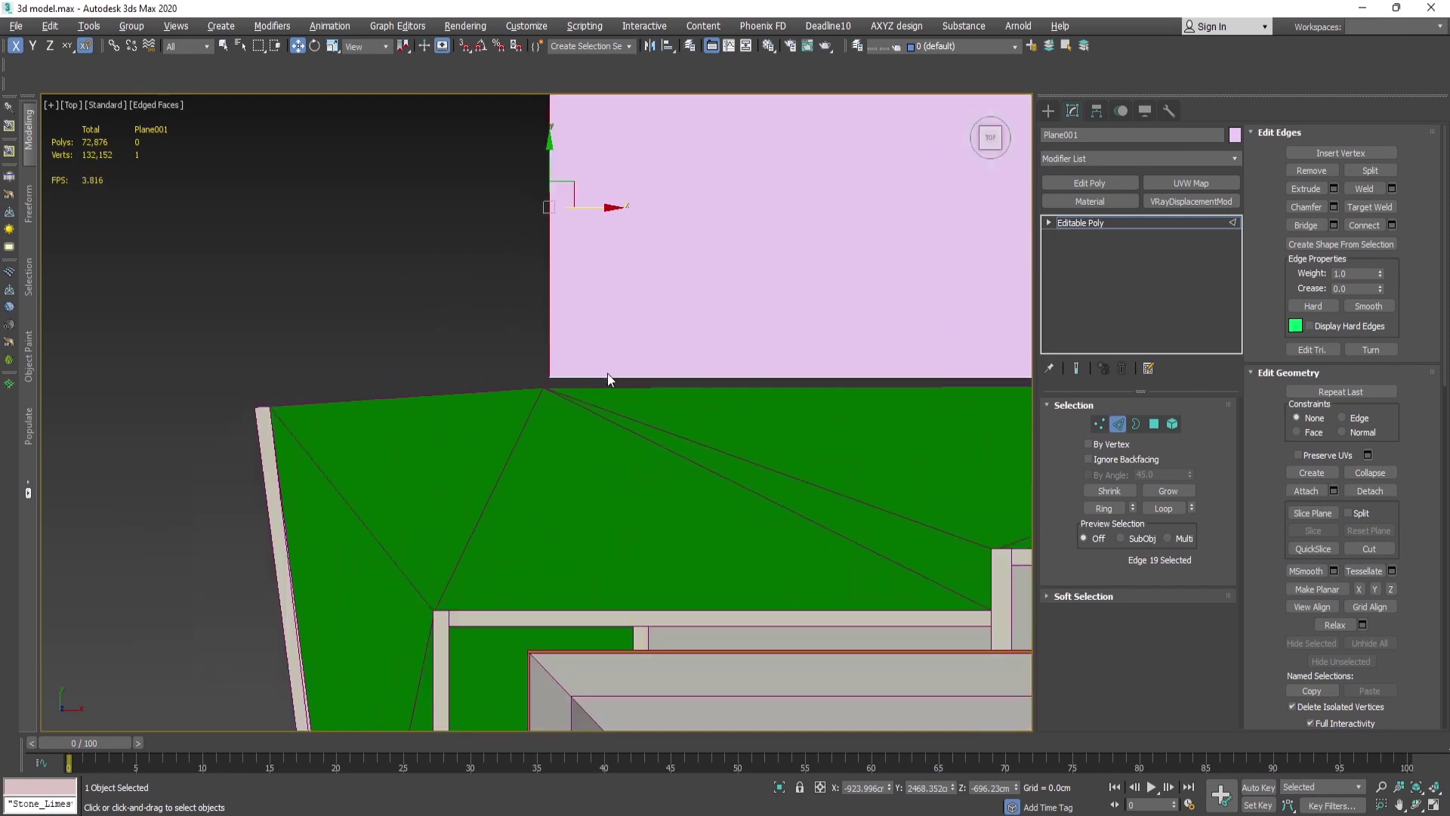
left_click_drag(609, 256, 389, 292, "shift")
middle_click_drag(389, 291, 605, 224)
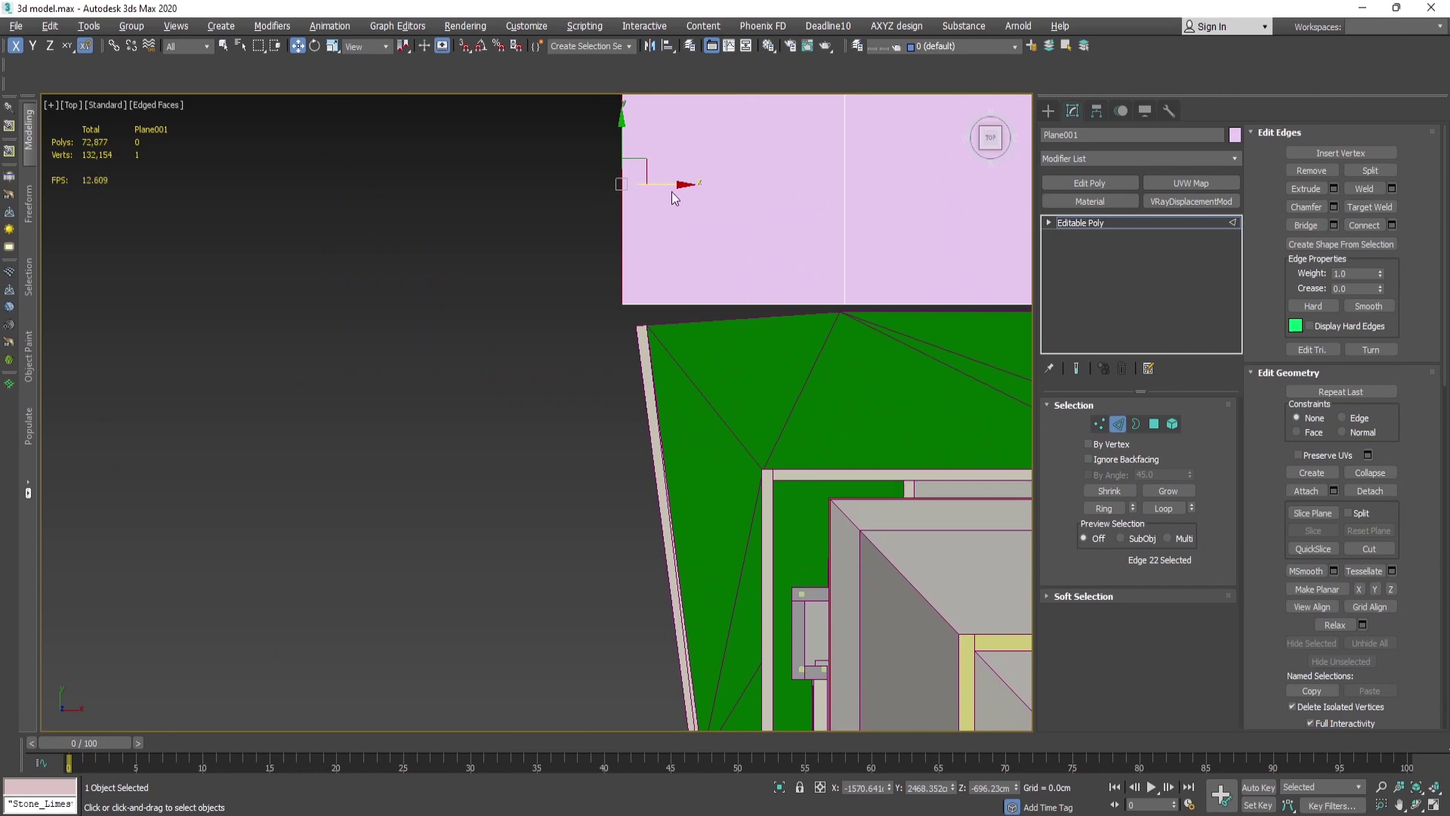
left_click_drag(699, 176, 409, 301, "shift")
scroll(441, 257, "down", 4)
middle_click_drag(740, 322, 657, 350)
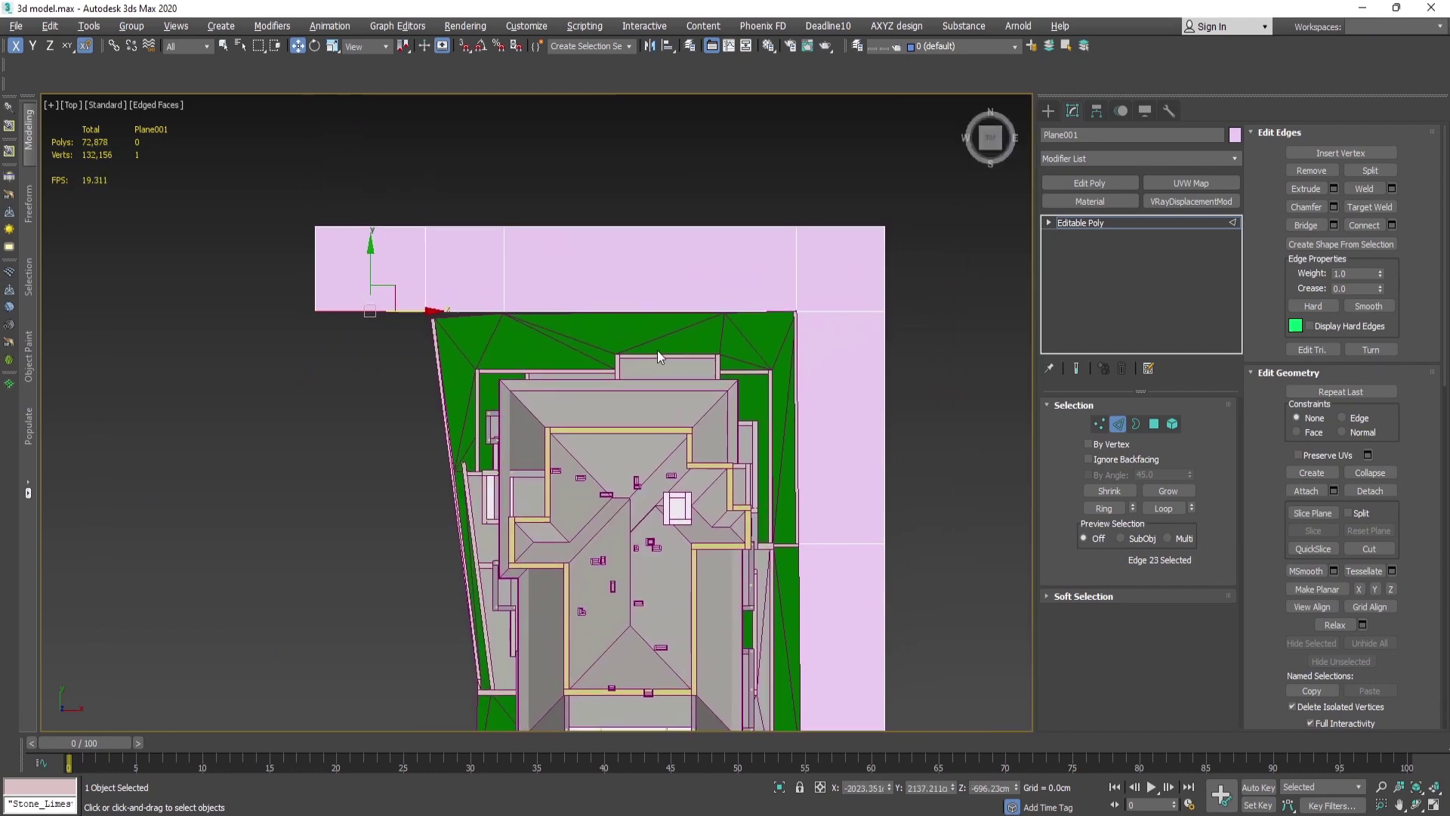
Snap the north strip's inner vertex near the bend in the lawn's edge onto that bend at Z -658.23 cm.
key("1")
middle_click_drag(586, 410, 623, 439, "alt")
scroll(623, 438, "up", 6)
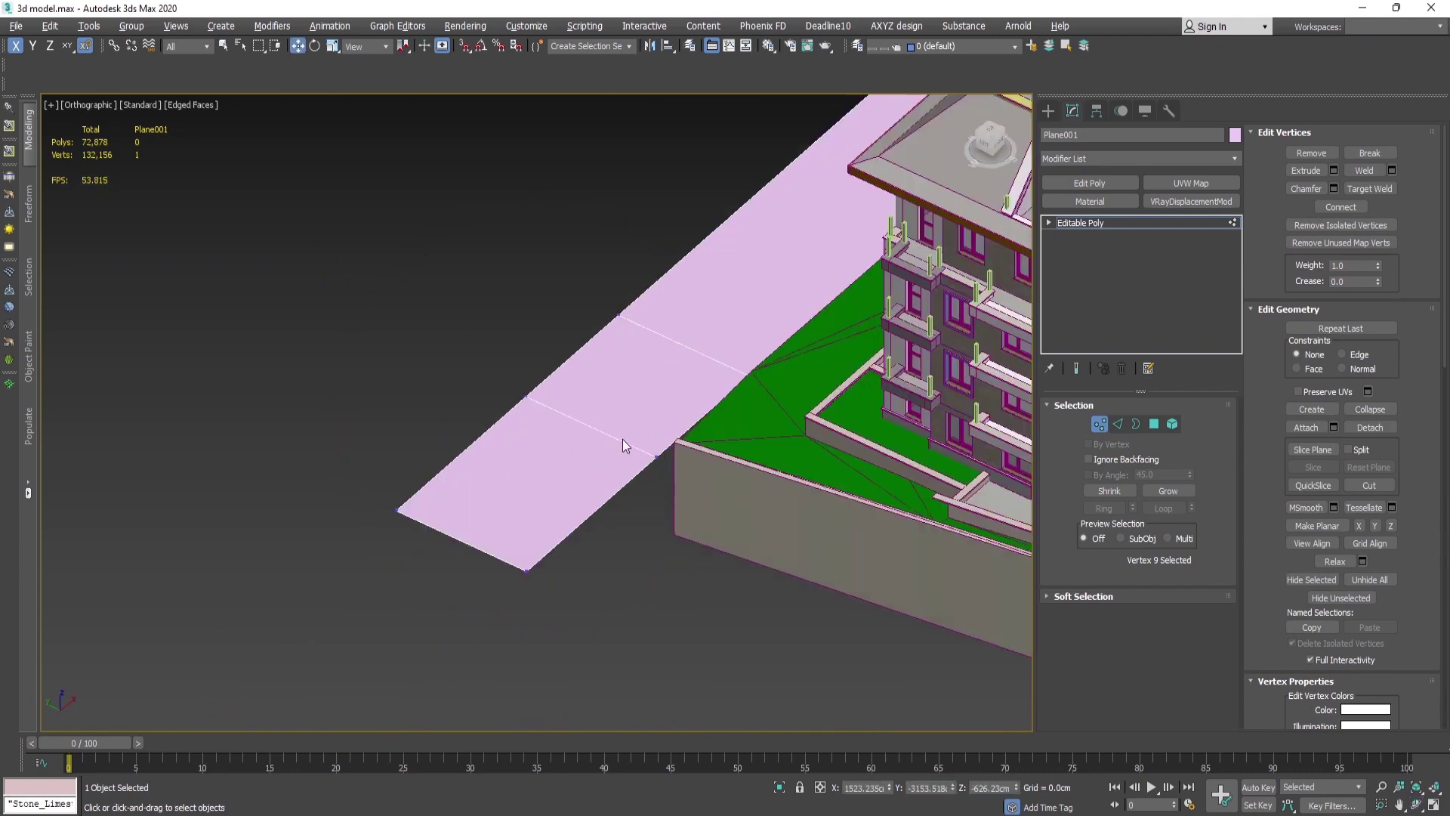
scroll(790, 355, "up", 2)
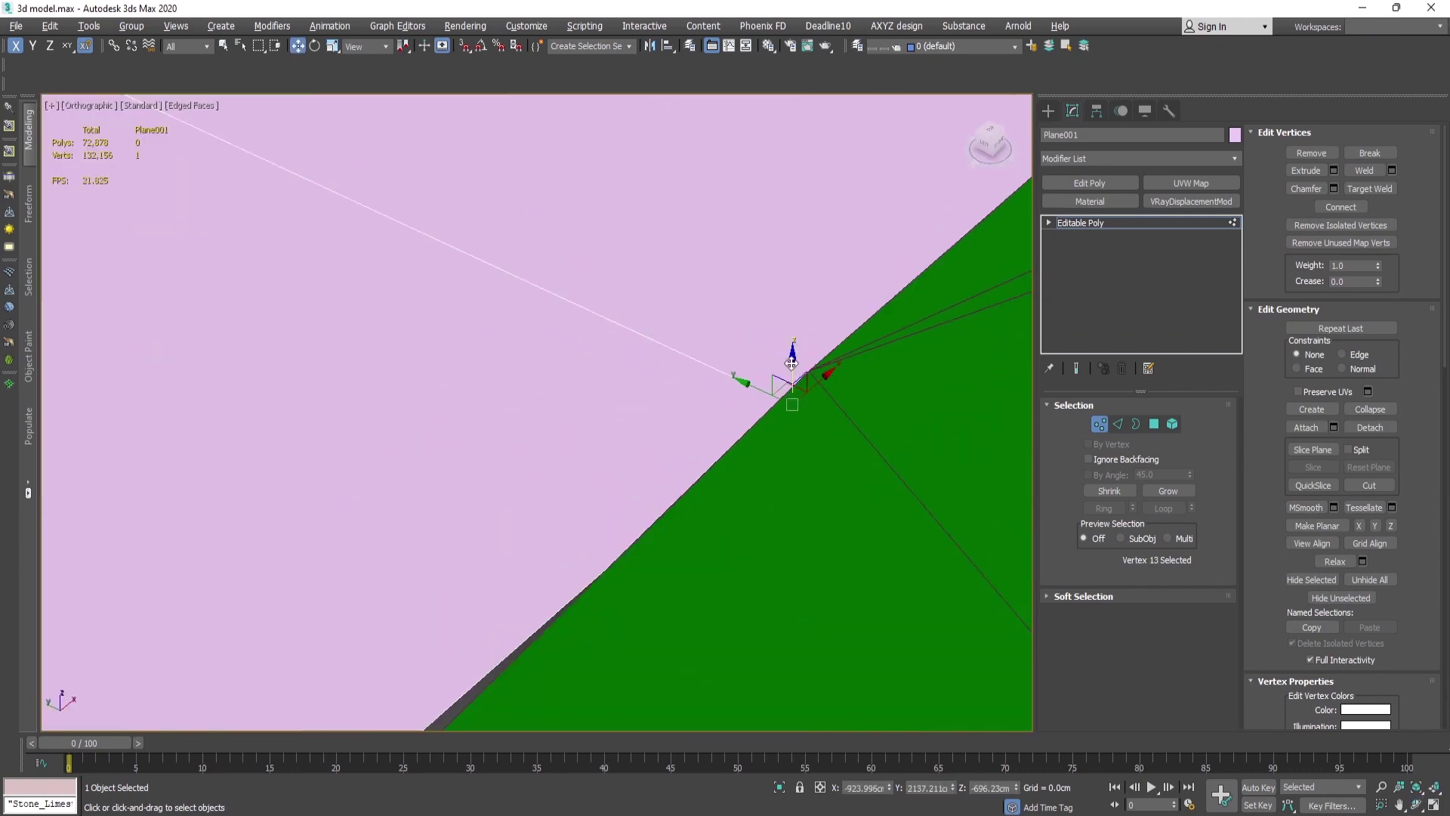
key("F3")
key("F3")
left_click_drag(793, 380, 787, 322)
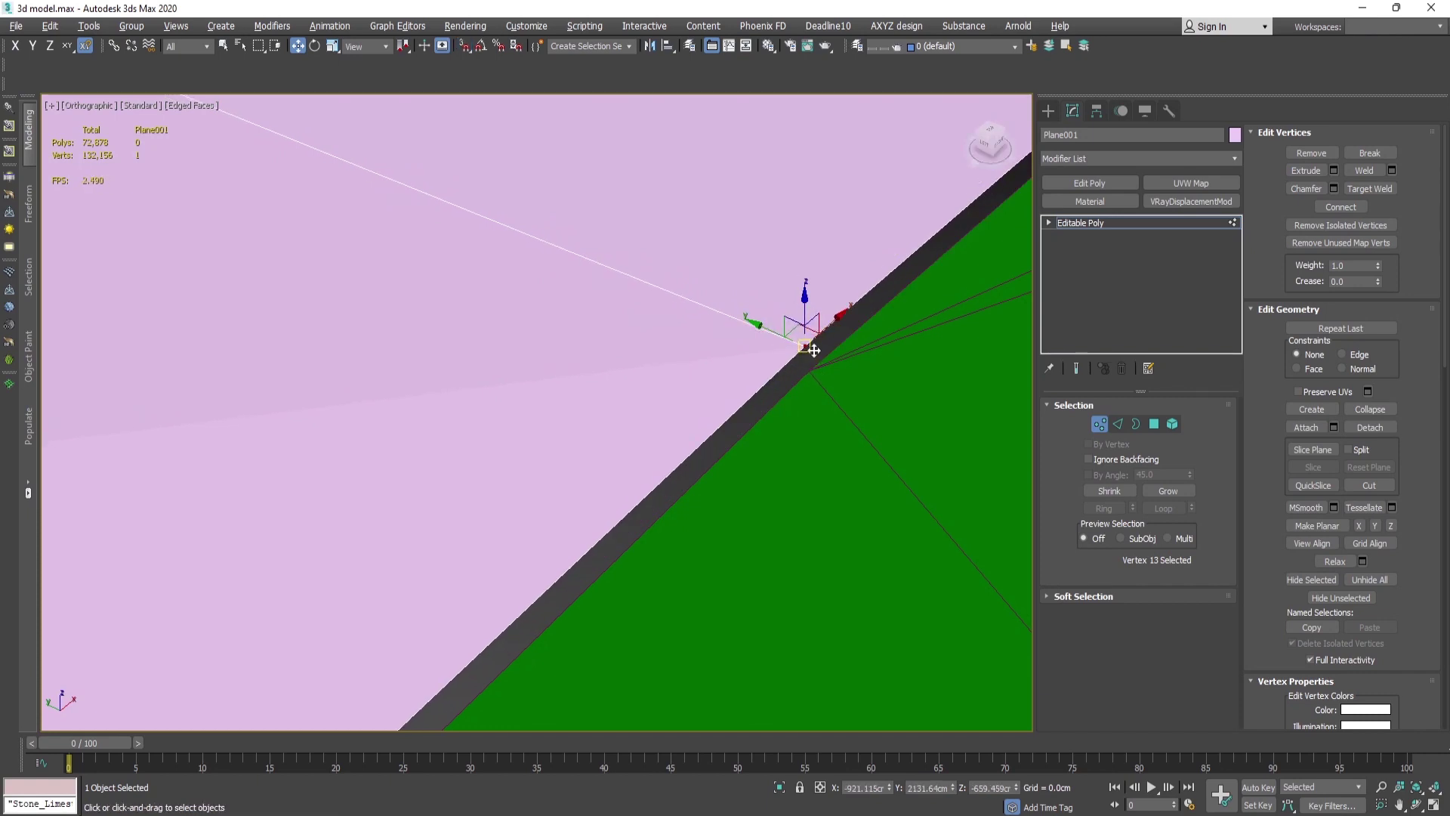
left_click_drag(813, 350, 810, 369)
key("s")
key("s")
scroll(776, 293, "down", 5)
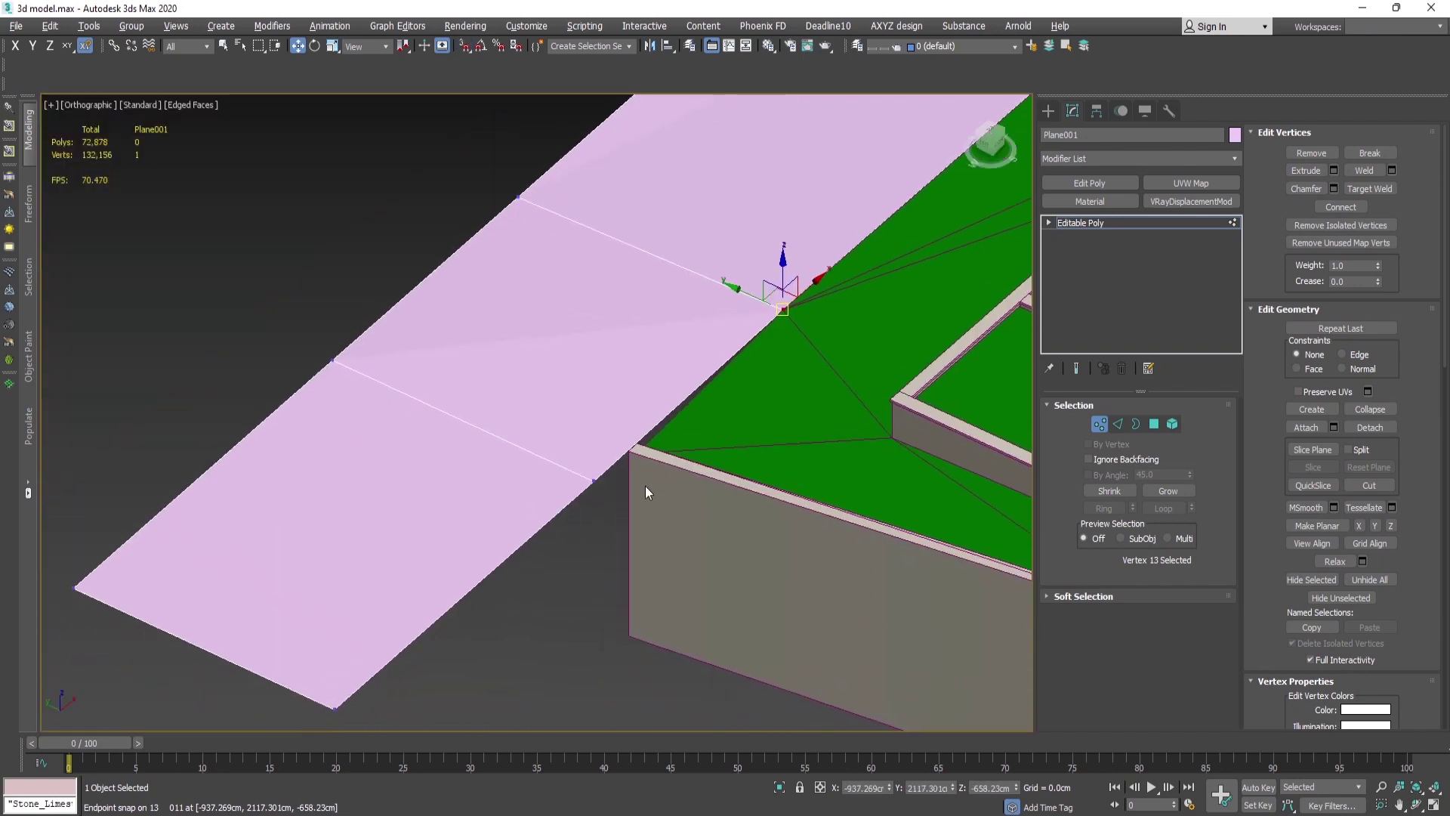
Snap the next inner vertex onto the plot wall's northwest corner at Z -646.23 cm.
scroll(627, 476, "up", 3)
left_click(594, 483)
key("F3")
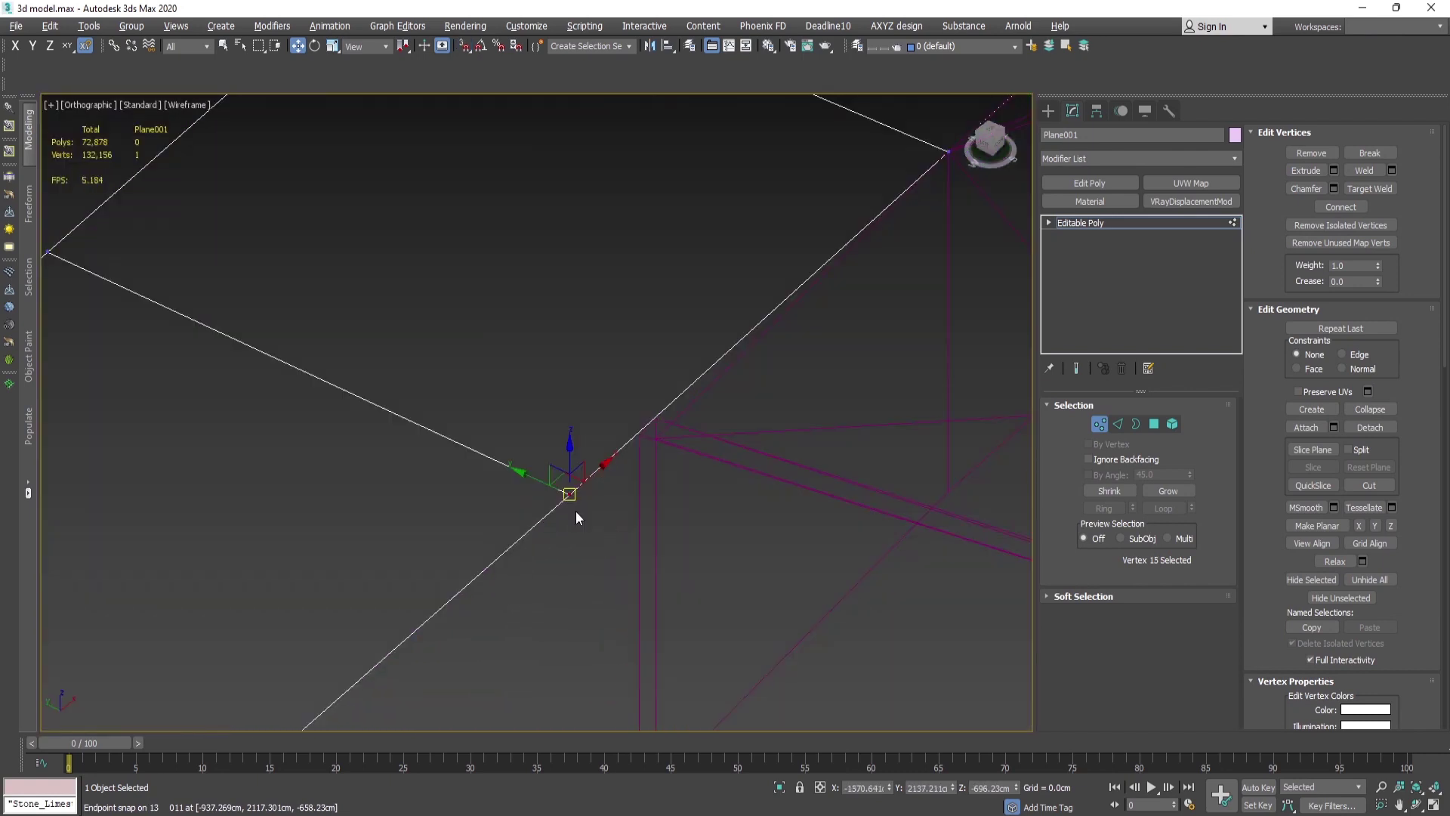
left_click_drag(574, 505, 664, 446)
key("F3")
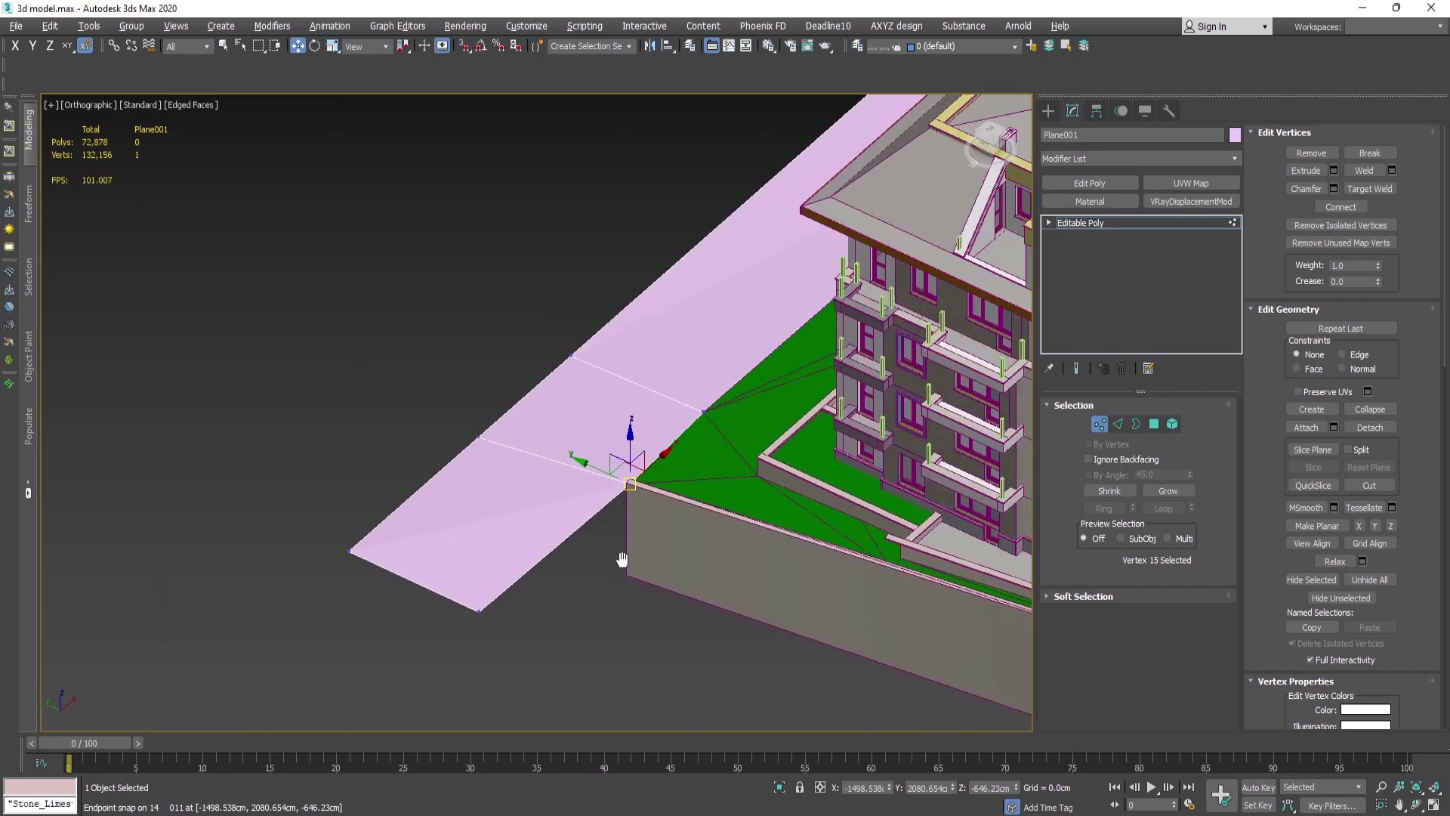
Extend two copies of the westernmost section's south edge southward, to Y about -732 cm and Y about -1535 cm.
key("t")
key("2")
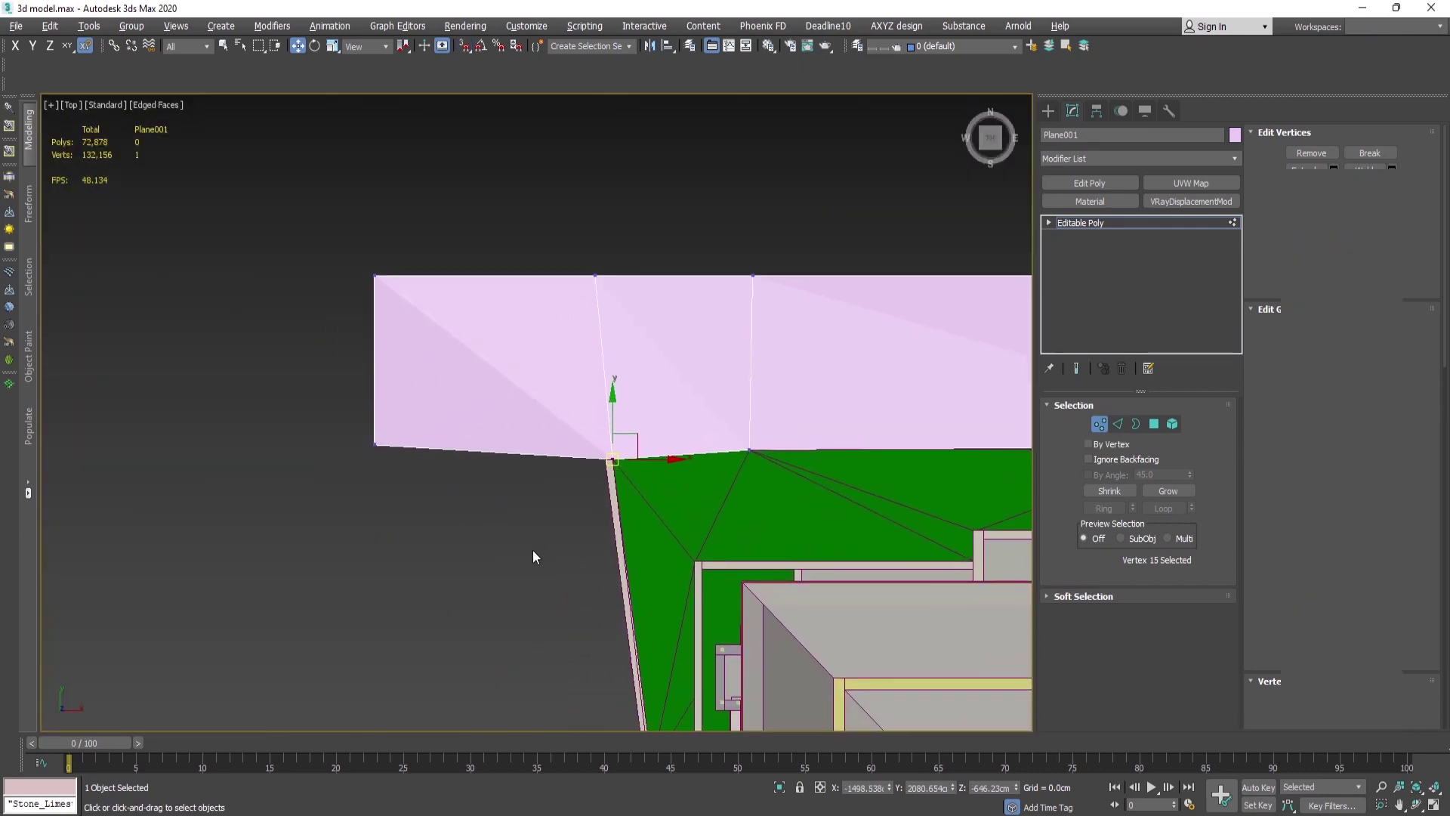
left_click(495, 453)
scroll(497, 462, "down", 5)
scroll(502, 350, "up", 3)
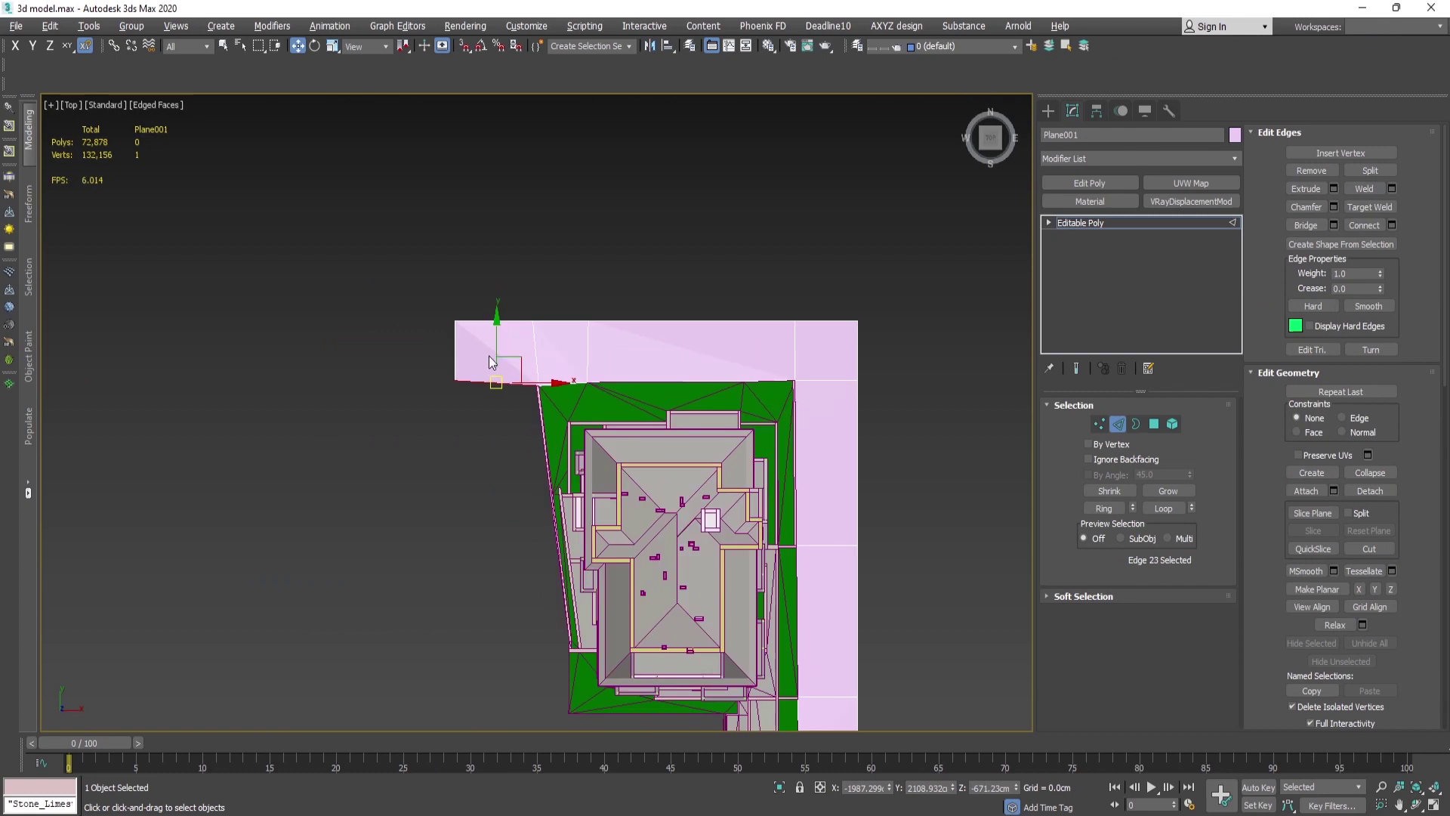
left_click_drag(495, 332, 480, 593, "shift")
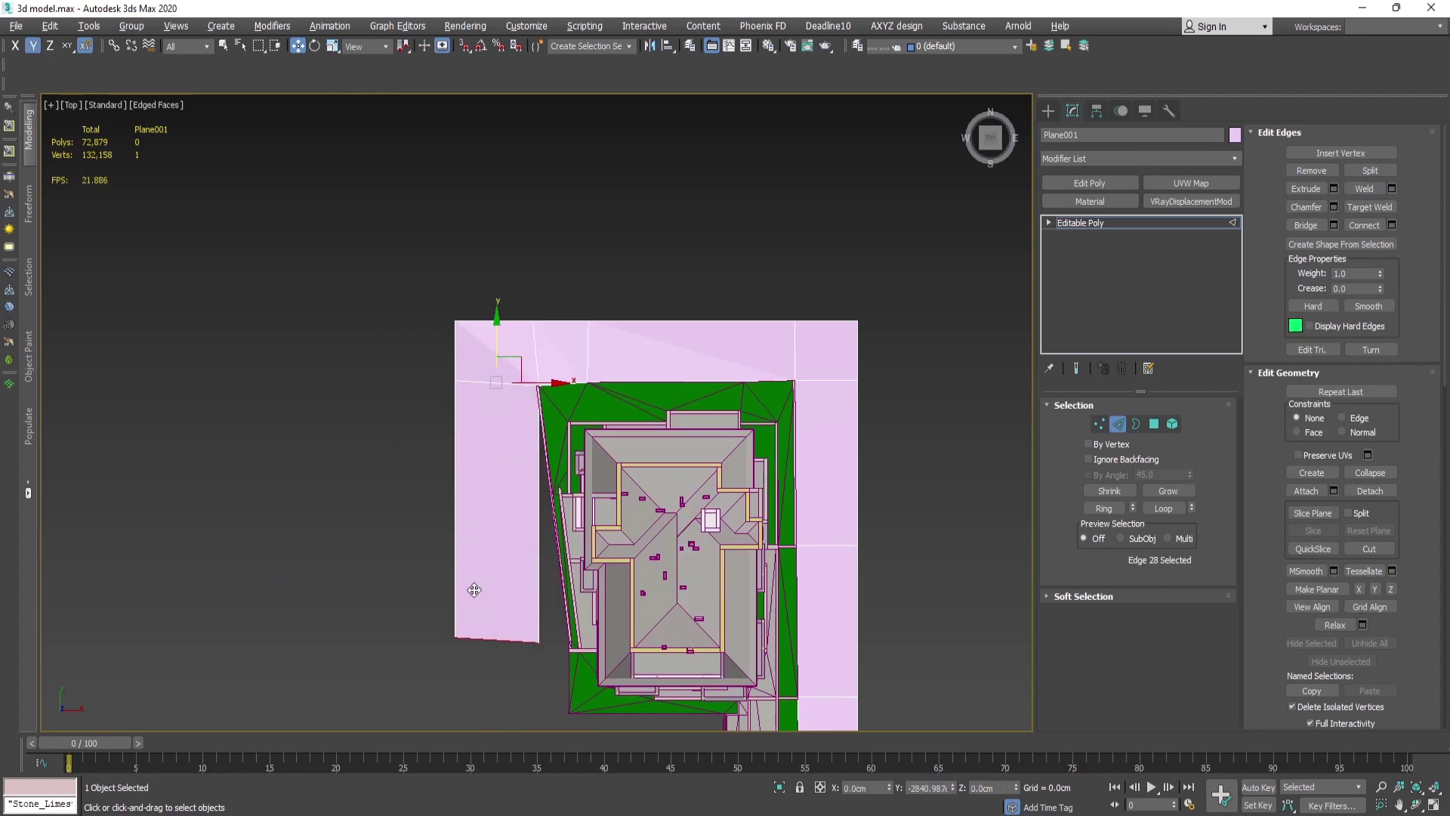
middle_click_drag(543, 624, 639, 447)
scroll(627, 463, "up", 6)
middle_click_drag(580, 489, 611, 392)
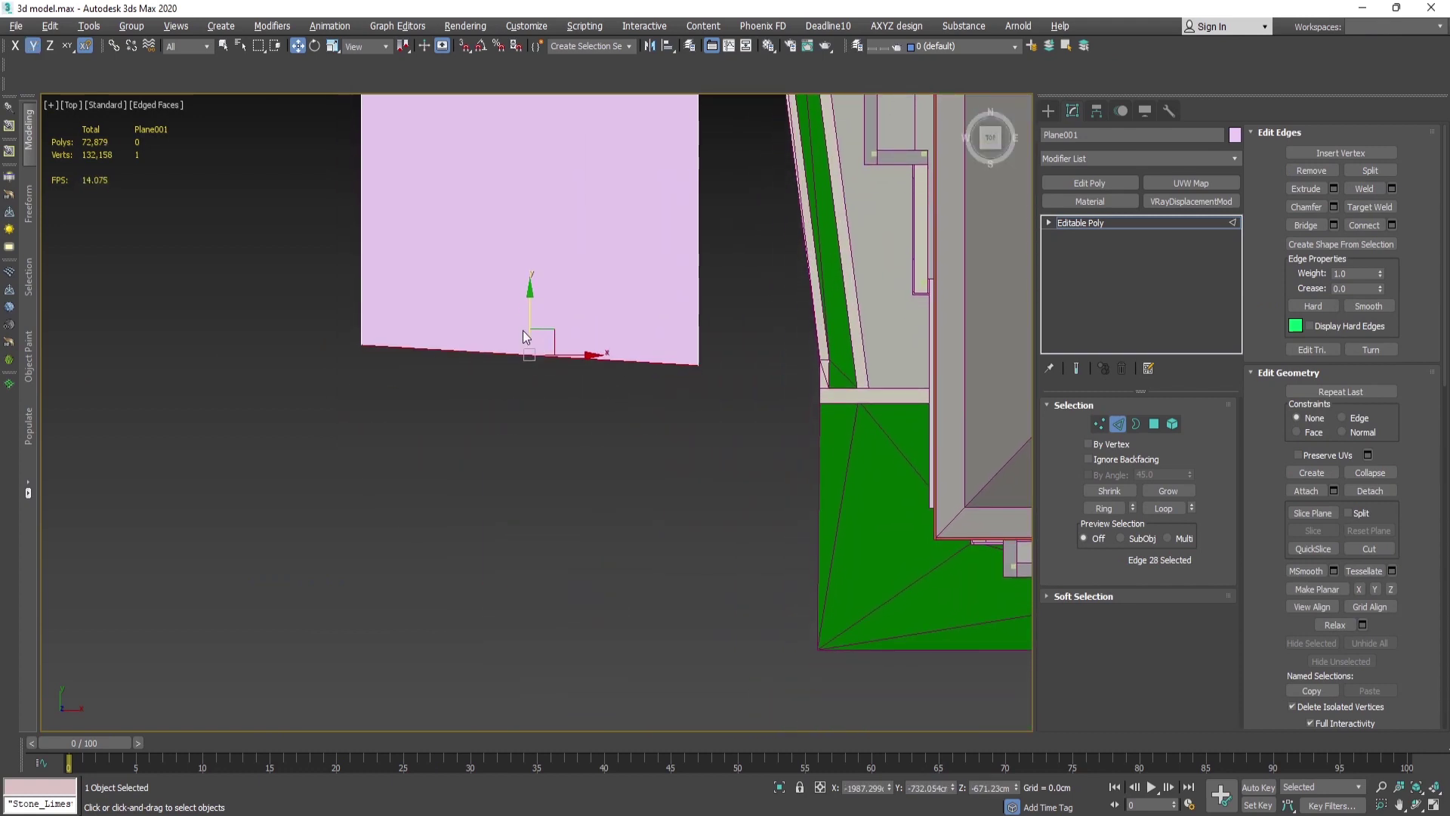
left_click_drag(525, 333, 554, 605, "shift")
scroll(628, 424, "down", 3)
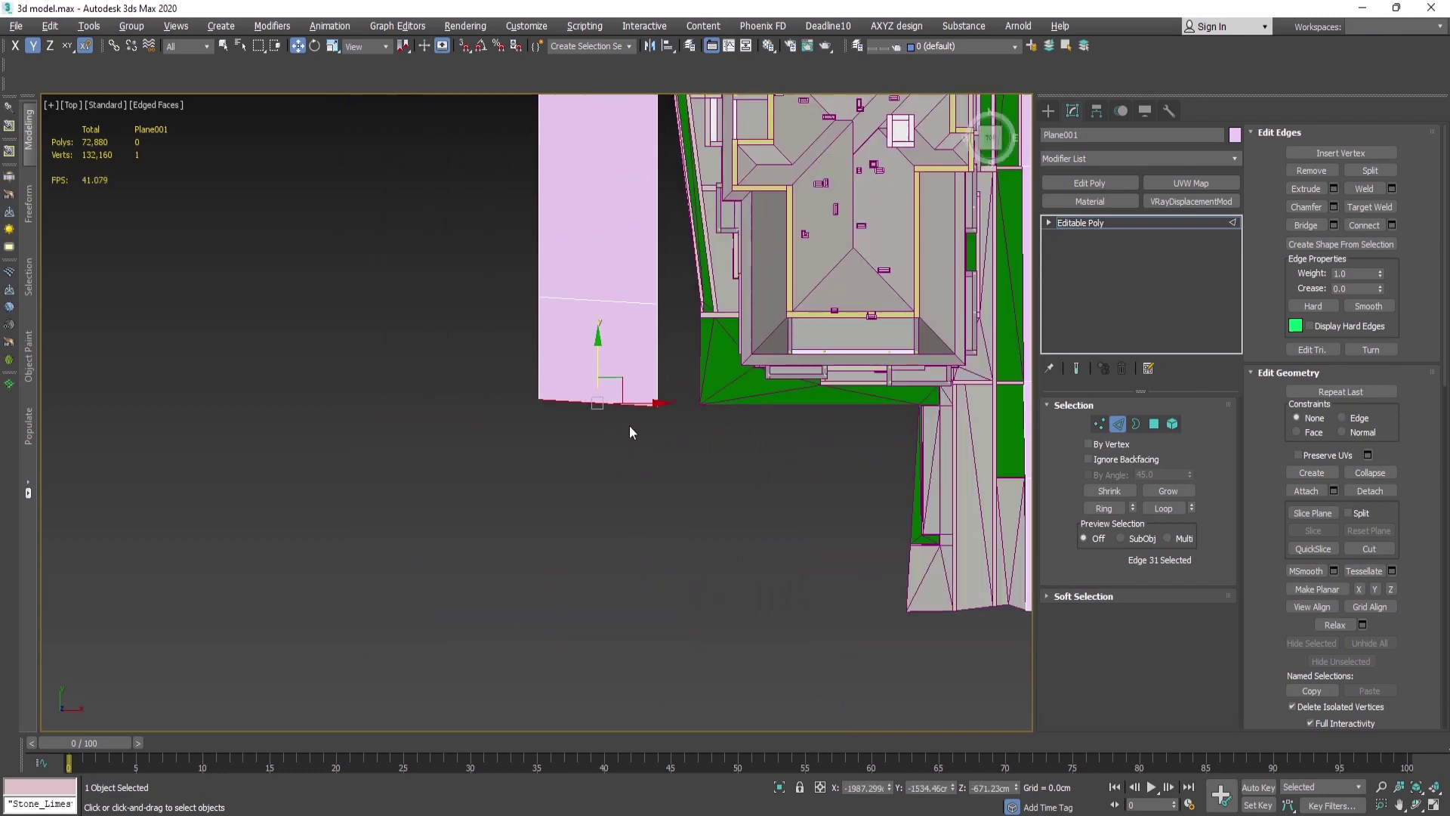
Move the west strip's upper inner vertex onto the end of the west wall at the southwest lawn.
scroll(683, 275, "up", 3)
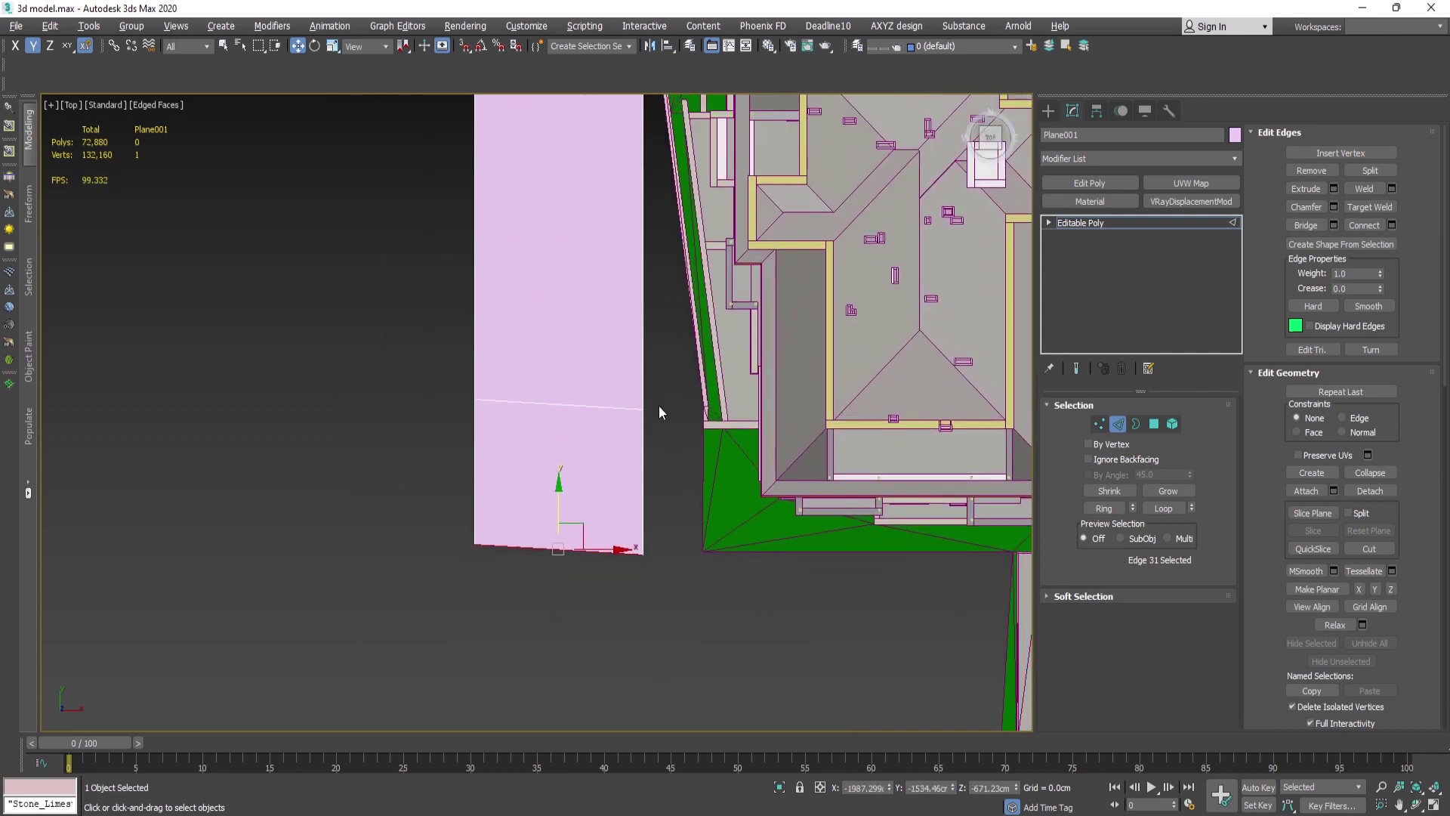
scroll(572, 372, "up", 5)
key("1")
left_click_drag(612, 371, 803, 421)
middle_click_drag(803, 420, 625, 656)
scroll(625, 655, "down", 5)
scroll(577, 528, "up", 5)
middle_click_drag(731, 178, 636, 306)
Snap the west strip's lower inner vertex in plan onto the southwest corner of the lawn.
scroll(586, 250, "down", 5)
scroll(638, 484, "up", 2)
left_click(577, 460)
scroll(585, 456, "up", 5)
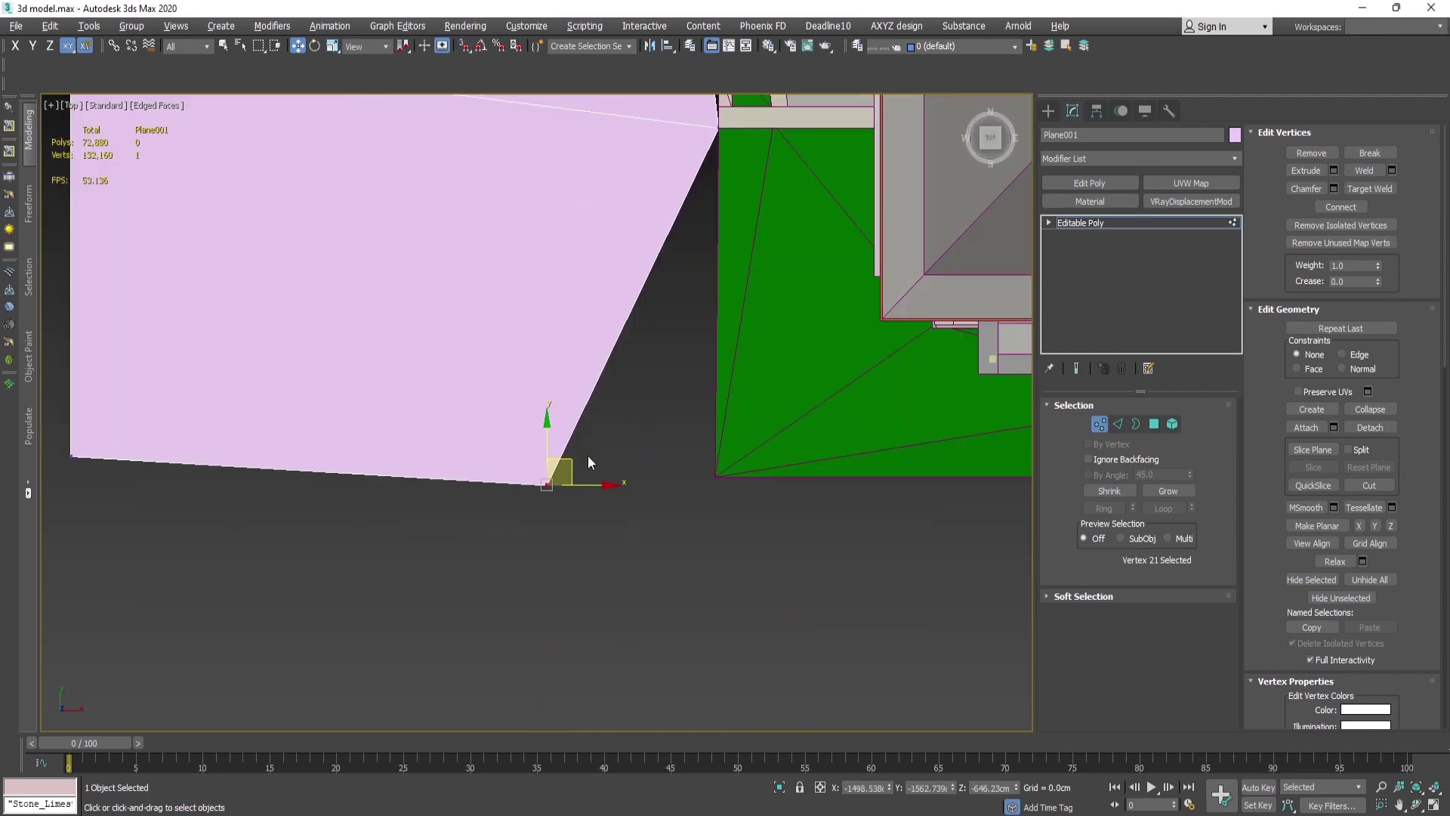
key("s")
left_click_drag(548, 483, 712, 479)
scroll(547, 521, "down", 4)
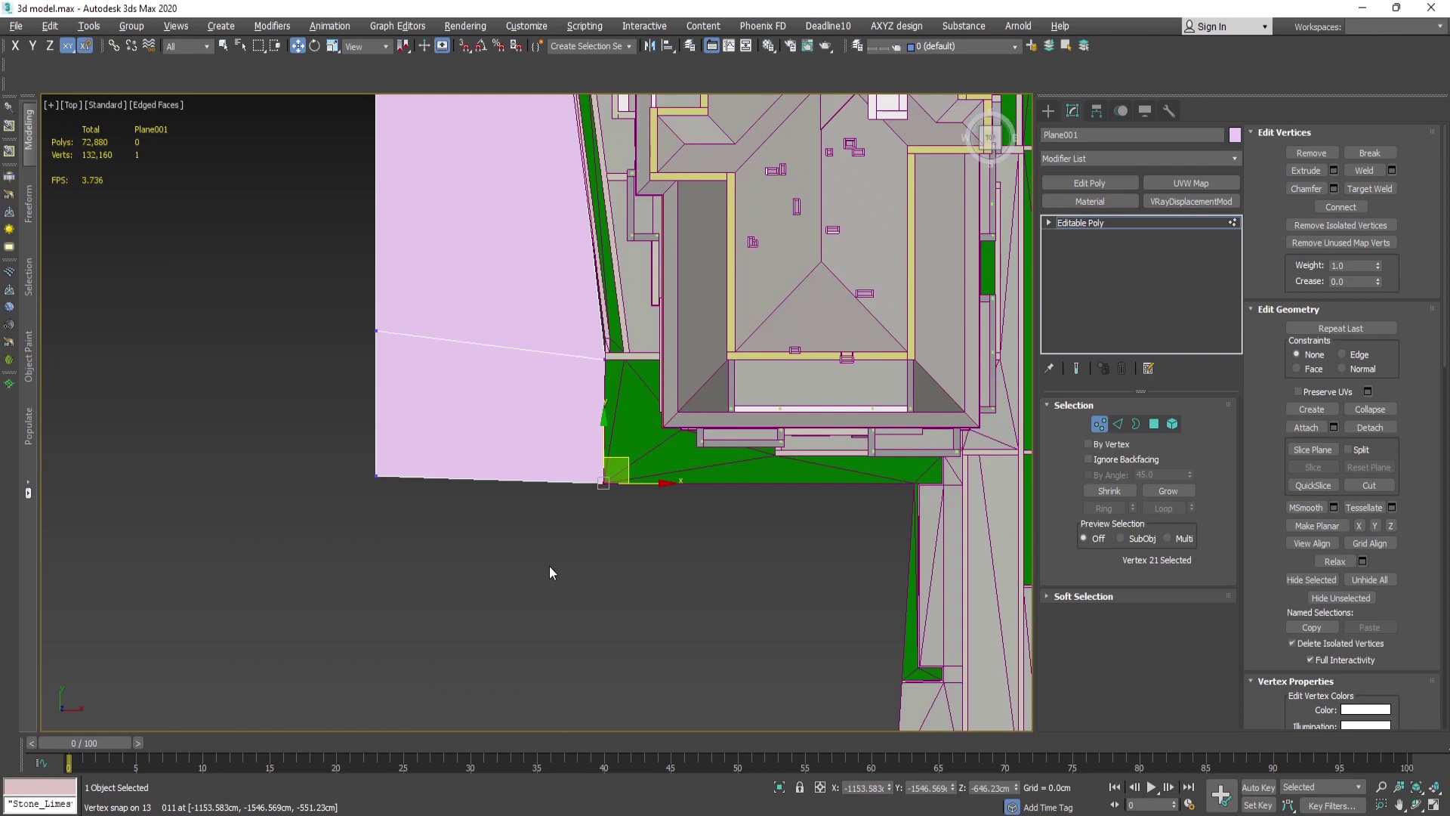
Extend a copy of the west strip's south edge southward until it is about level with the driveway's south end.
key("2")
left_click(498, 478)
middle_click_drag(536, 583, 524, 520)
left_click_drag(478, 383, 536, 652, "shift")
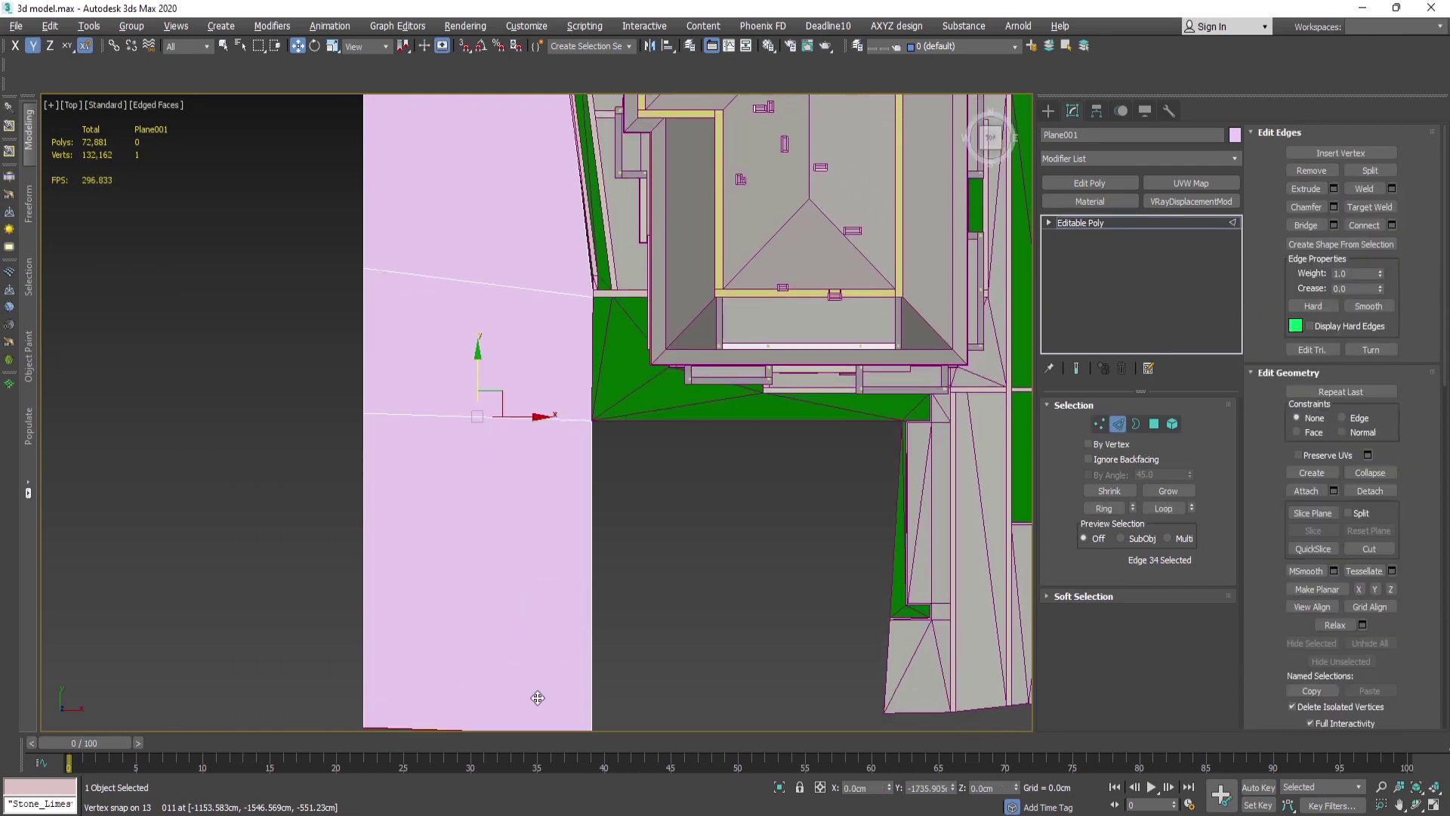
left_click_drag(537, 698, 535, 683, "shift")
middle_click_drag(586, 717, 577, 582)
Scale the west strip's slanted south edge along Y until it runs straight east-west.
key("e")
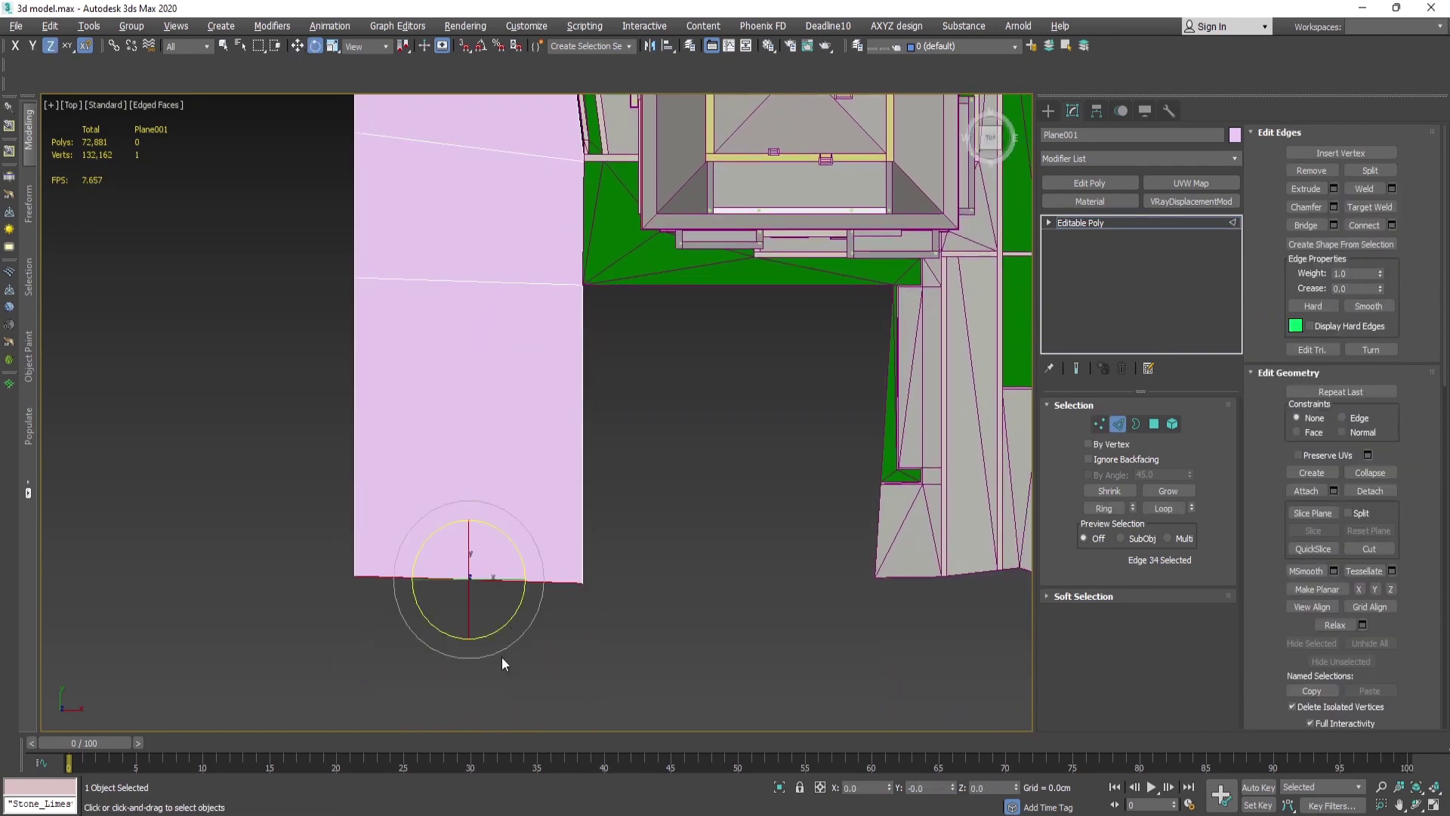
scroll(474, 612, "down", 2)
key("r")
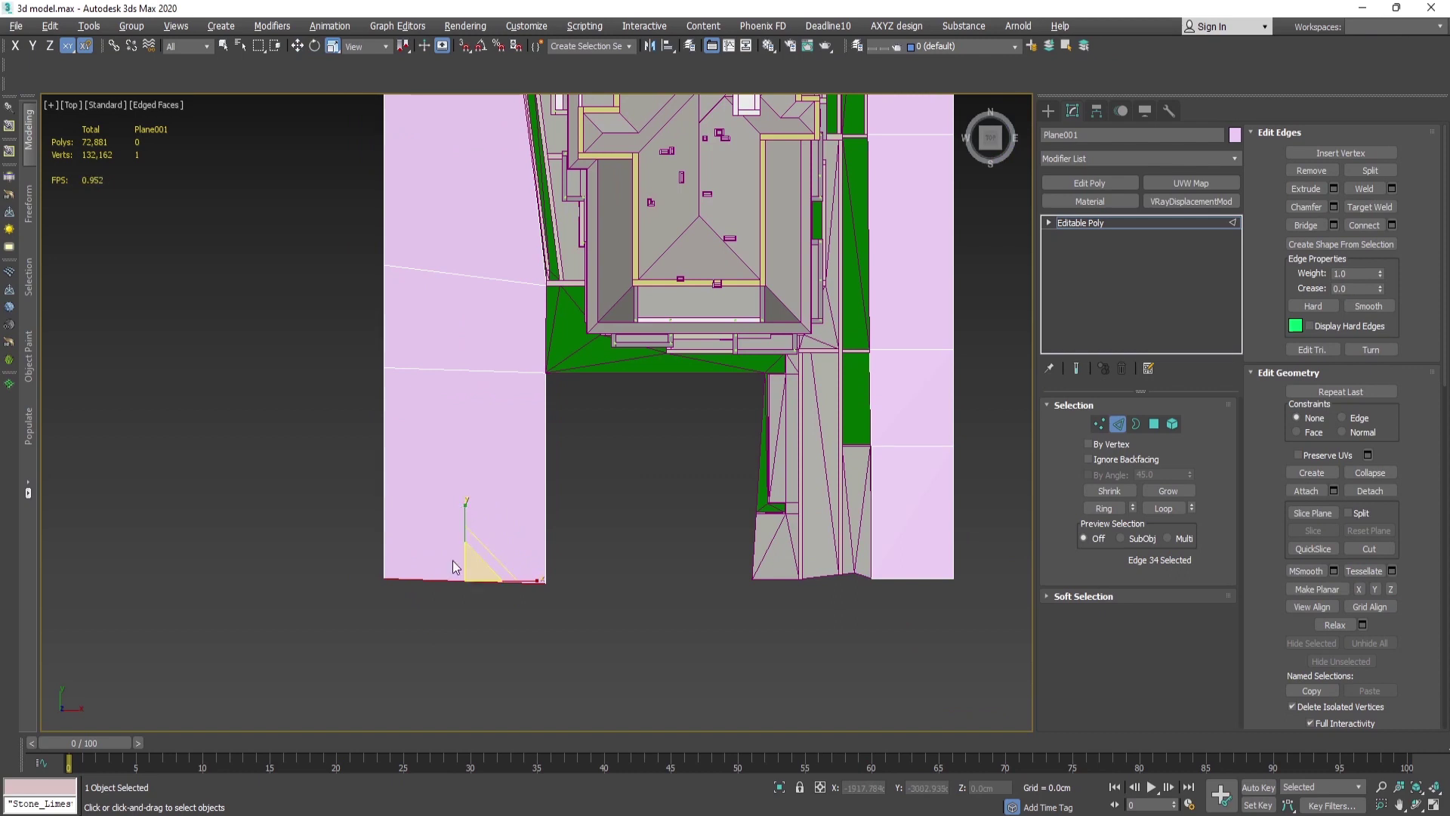
scroll(453, 566, "up", 5)
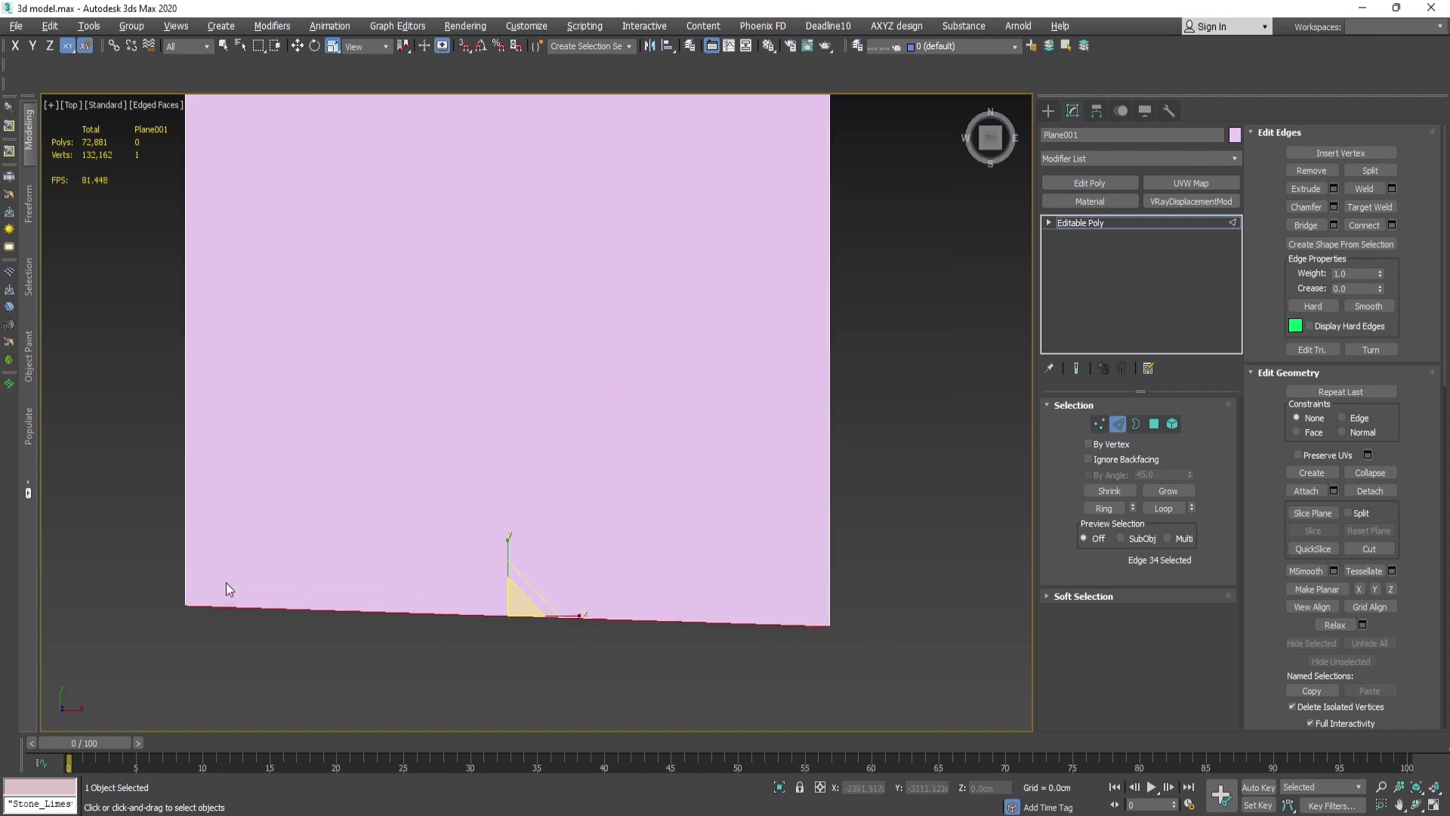
scroll(710, 574, "down", 1)
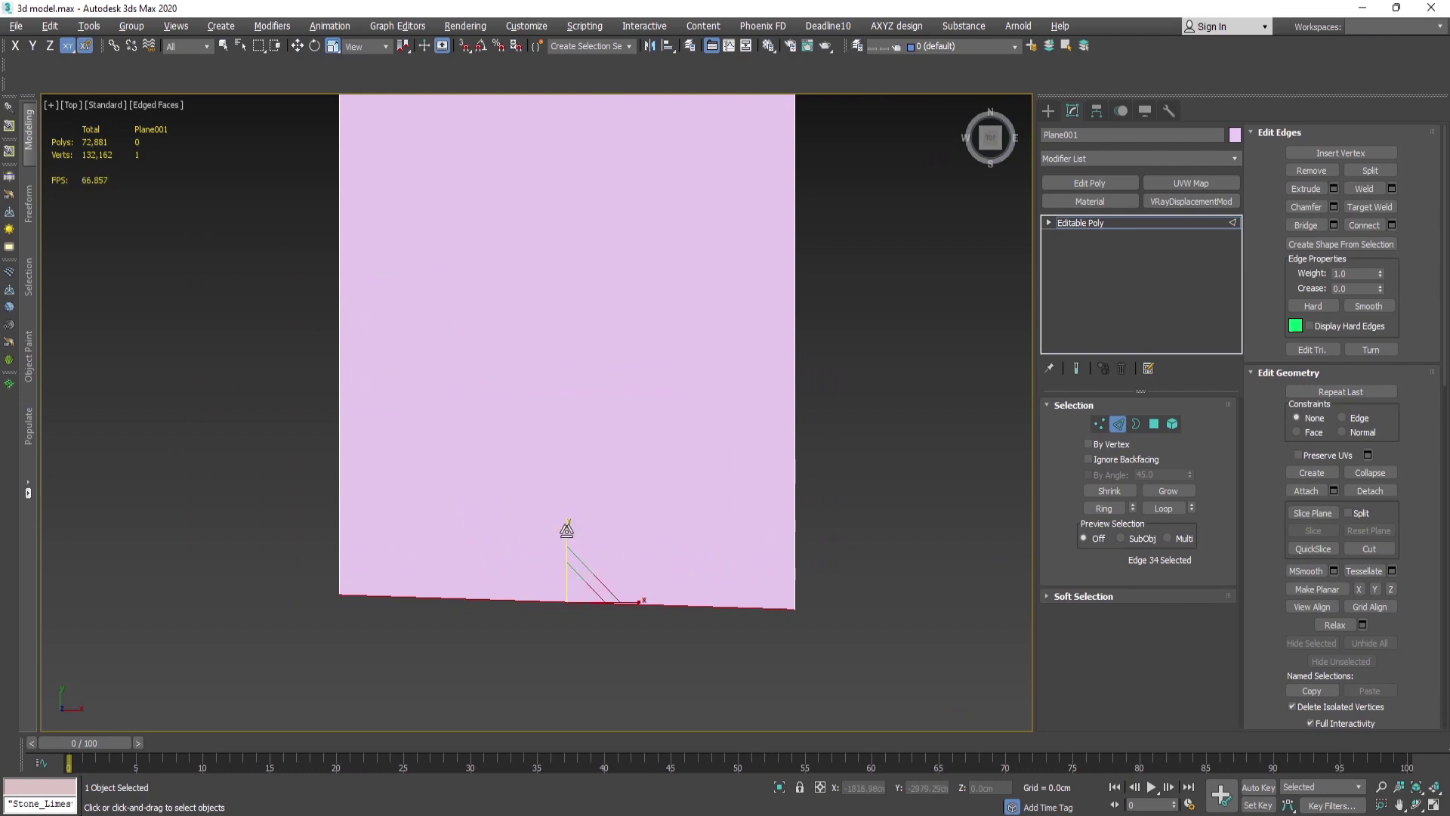
left_click_drag(567, 526, 568, 799)
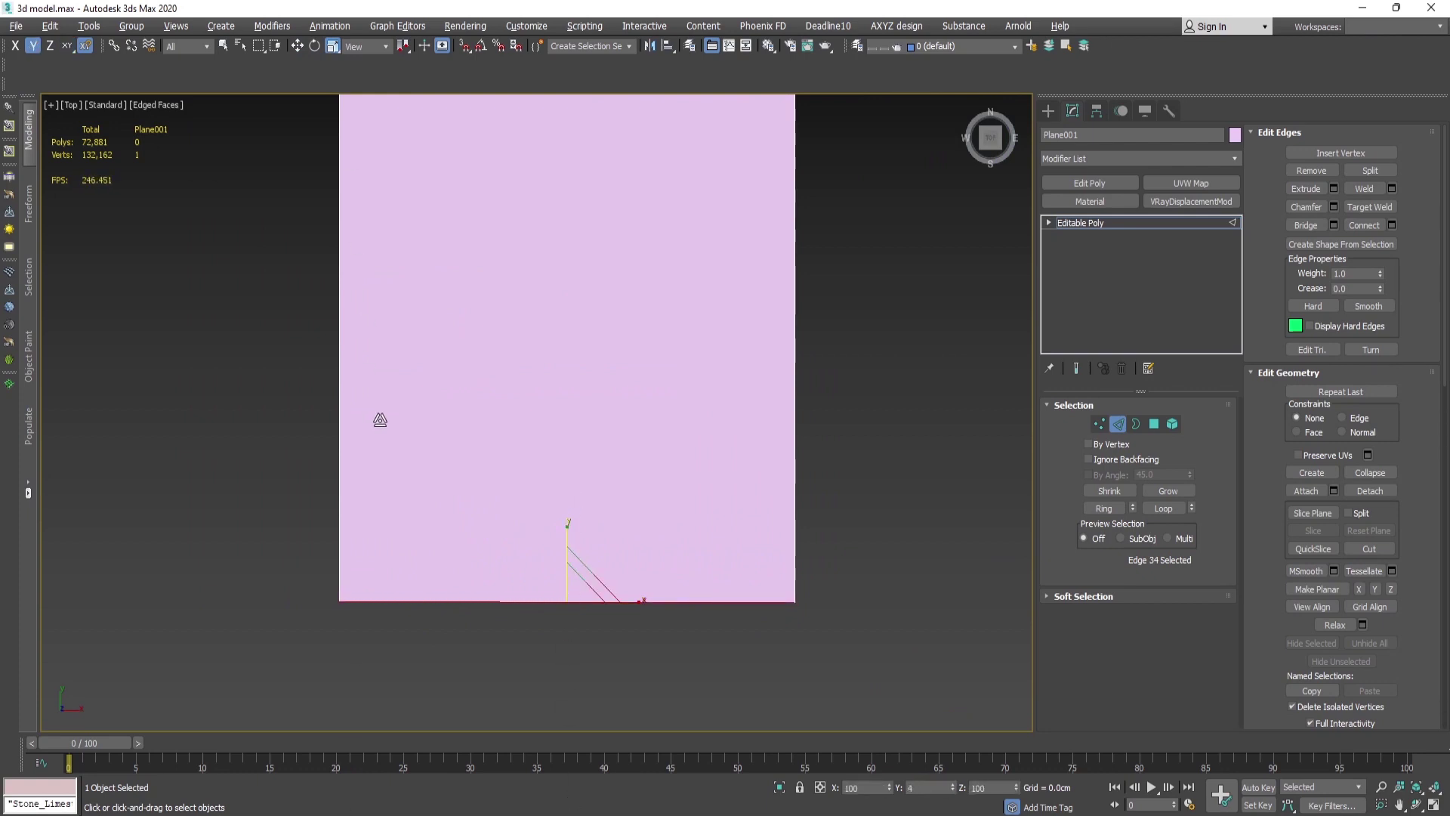
left_click_drag(385, 741, 551, 773)
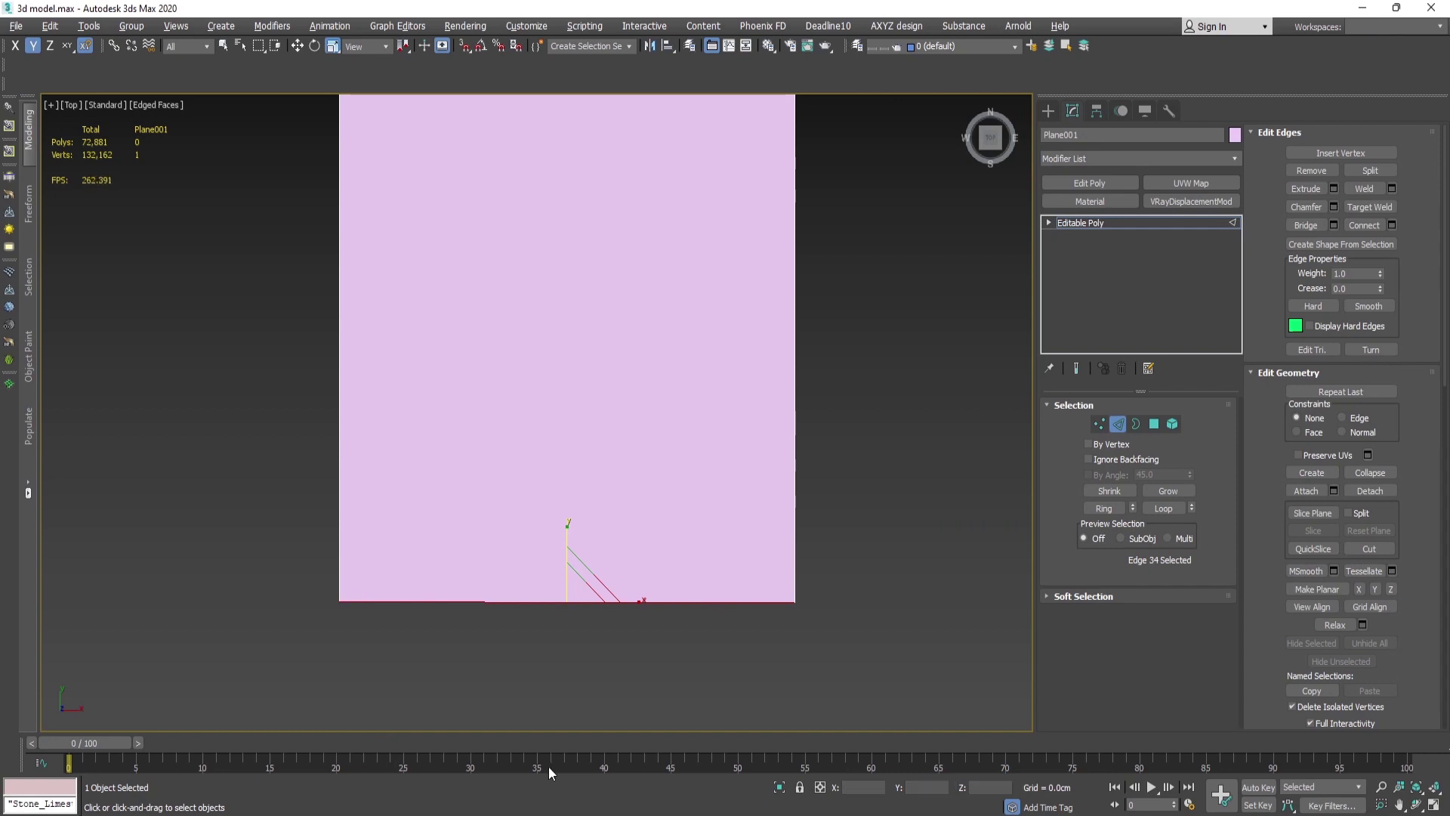
Extend a copy of the southern section's east edge eastward to just short of the driveway.
scroll(500, 614, "up", 5)
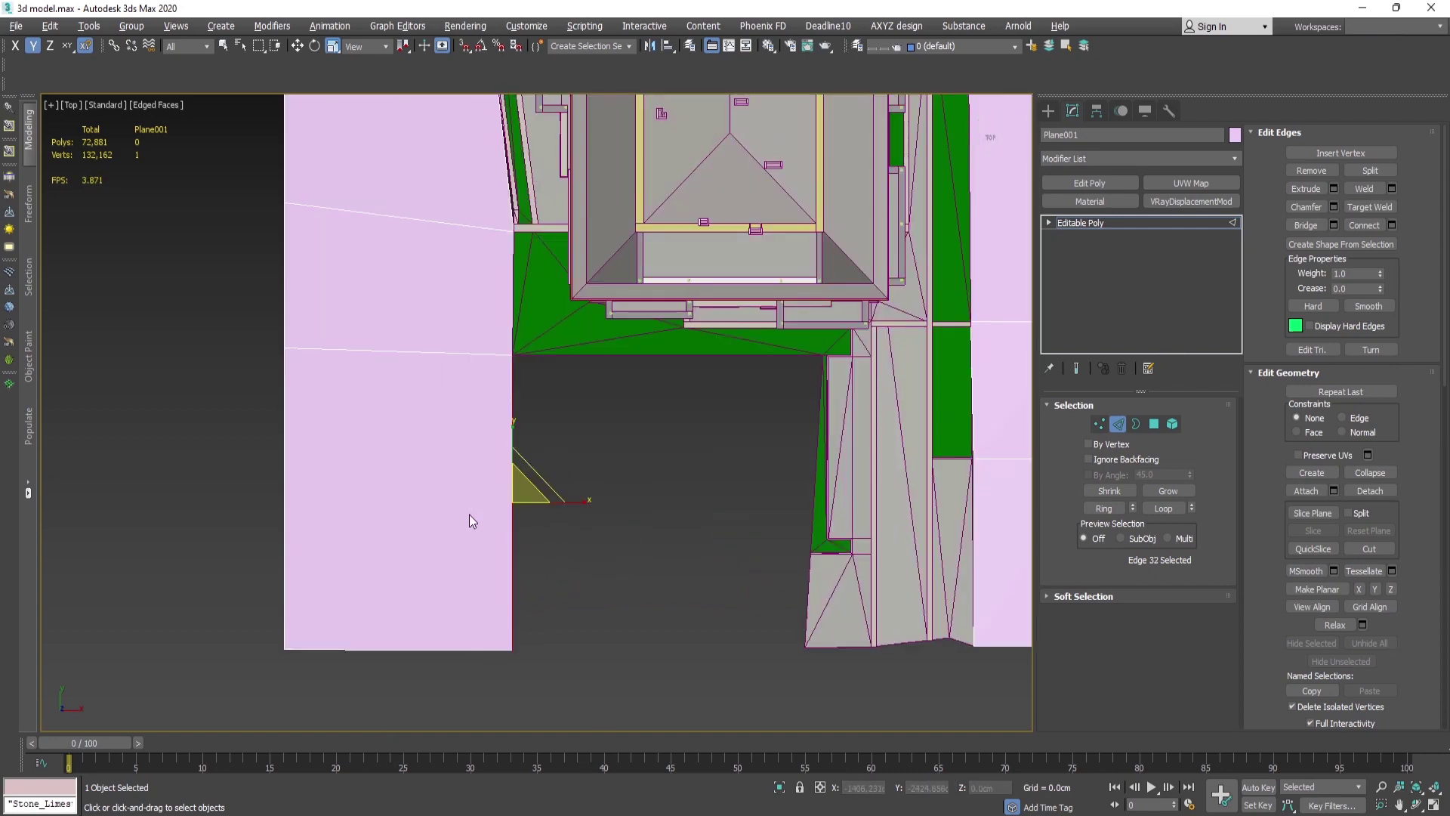
key("w")
left_click_drag(557, 500, 843, 499, "shift")
Snap the new section's southeast vertex onto the driveway's southwest corner.
key("1")
scroll(759, 618, "up", 5)
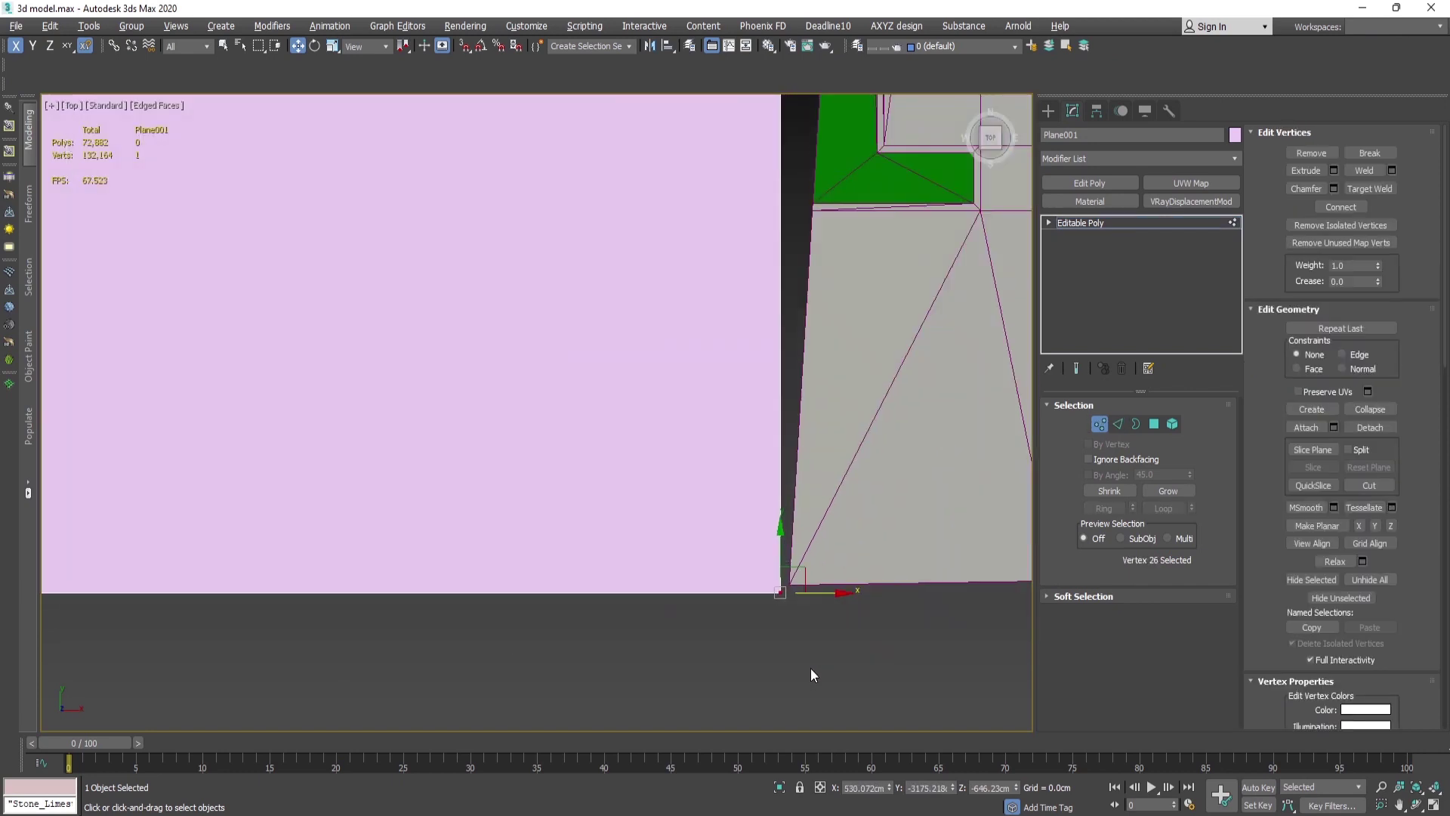
left_click_drag(800, 573, 791, 583)
key("s")
key("s")
Snap the new section's northeast vertex onto the inner corner where the south lawn meets the strip beside the driveway.
middle_click_drag(770, 277, 716, 584)
scroll(717, 585, "down", 3)
left_click_drag(633, 107, 751, 197)
key("s")
left_click_drag(737, 137, 762, 153)
key("s")
Raise the vertex at the lawn's southwest corner to the lawn's level at Z -551.23 cm.
scroll(736, 174, "down", 2)
middle_click_drag(688, 392, 591, 234, "alt")
scroll(591, 234, "up", 5)
left_click_drag(690, 279, 747, 318)
key("s")
key("s")
scroll(927, 563, "down", 2)
middle_click_drag(928, 563, 730, 365)
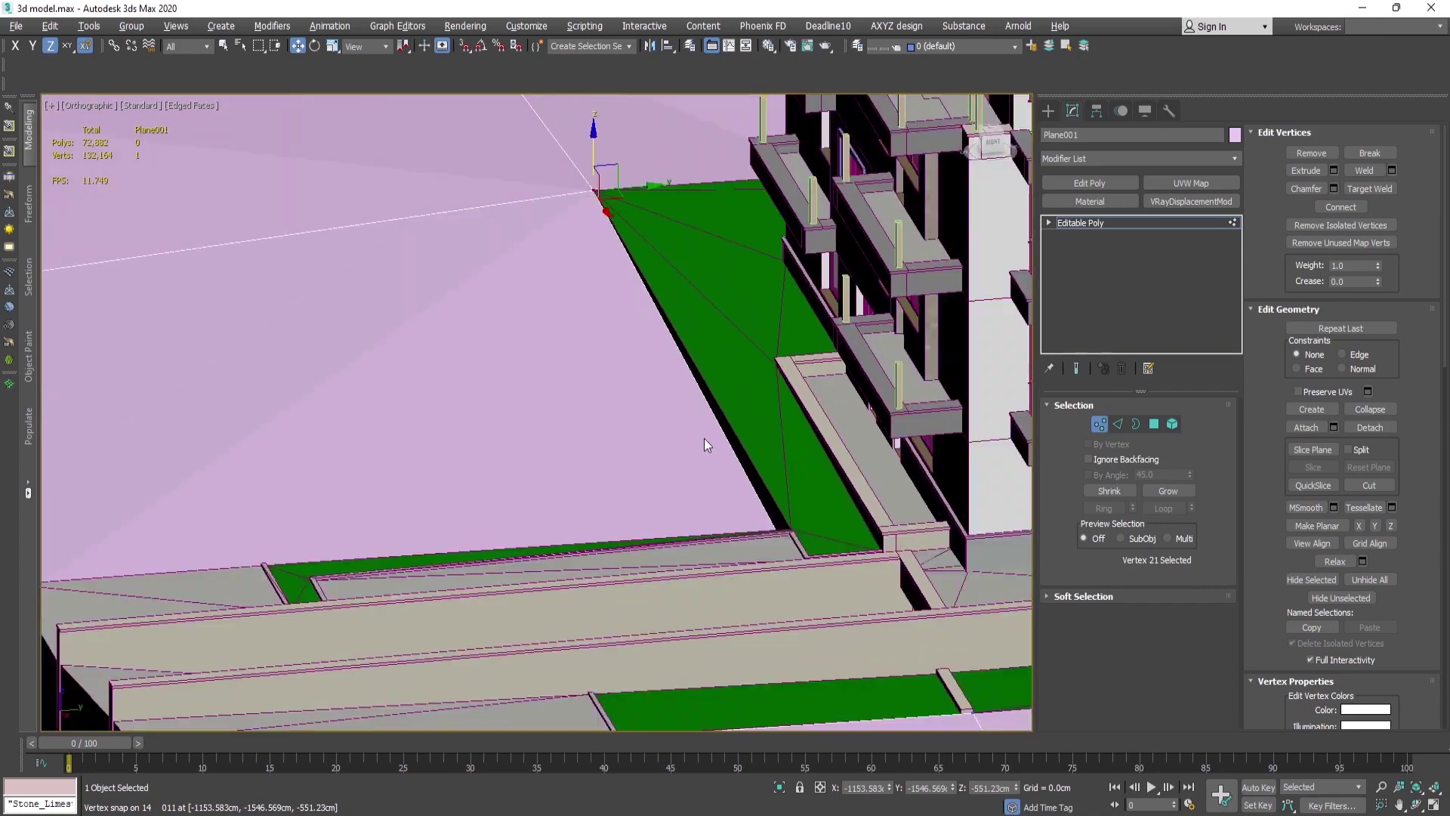
Raise the vertex at the inner corner between the south lawn and the driveway strip to Z -581.23 cm.
left_click_drag(747, 451, 790, 519)
scroll(801, 561, "up", 2)
key("s")
Raise the new section's southeast vertex to the top of the driveway's southwest corner.
scroll(808, 491, "down", 6)
middle_click_drag(637, 499, 816, 495, "alt")
scroll(869, 508, "up", 6)
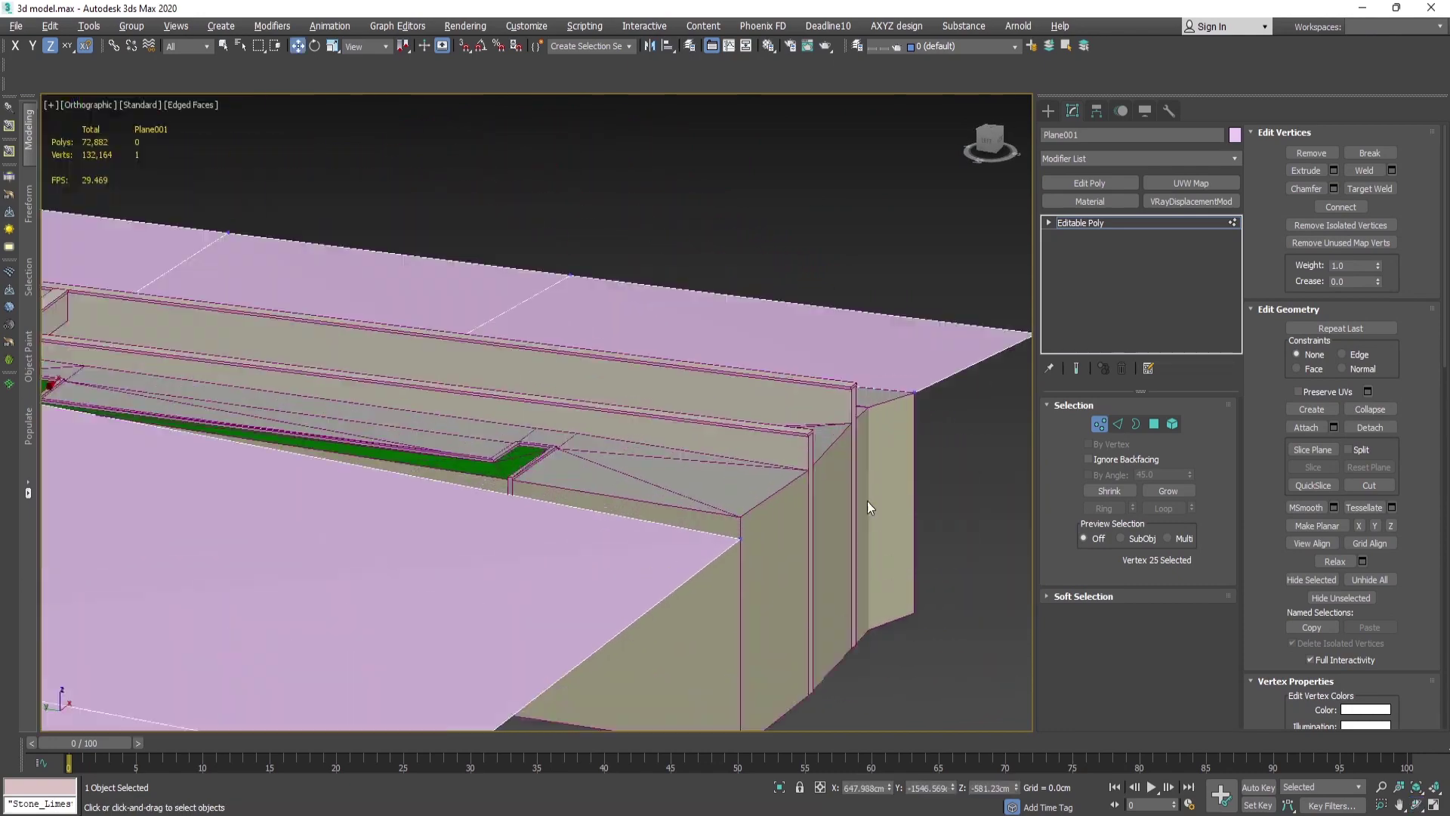
left_click_drag(772, 563, 770, 561)
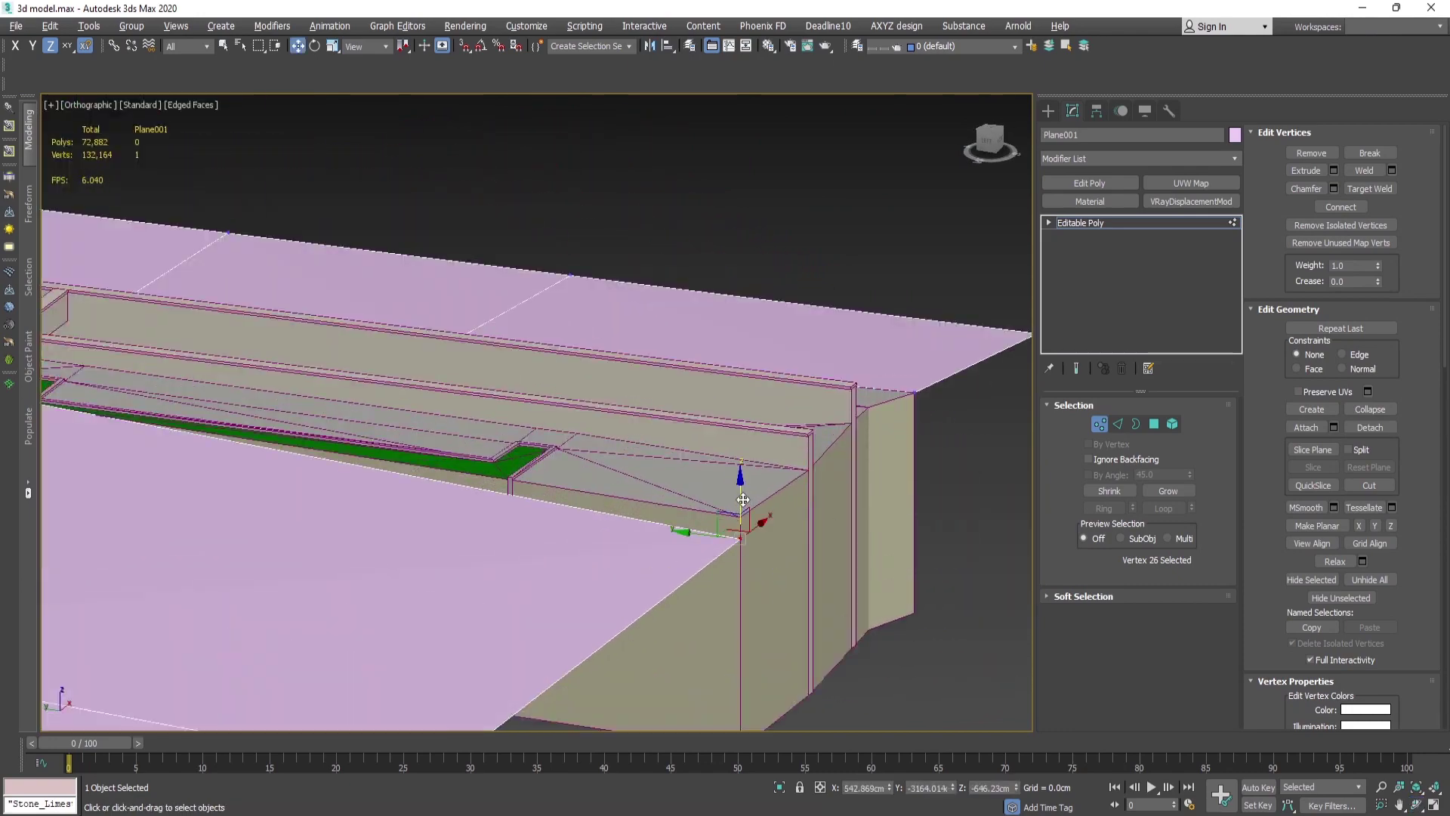
key("s")
left_click_drag(743, 500, 741, 515)
key("s")
scroll(835, 489, "down", 5)
key("1")
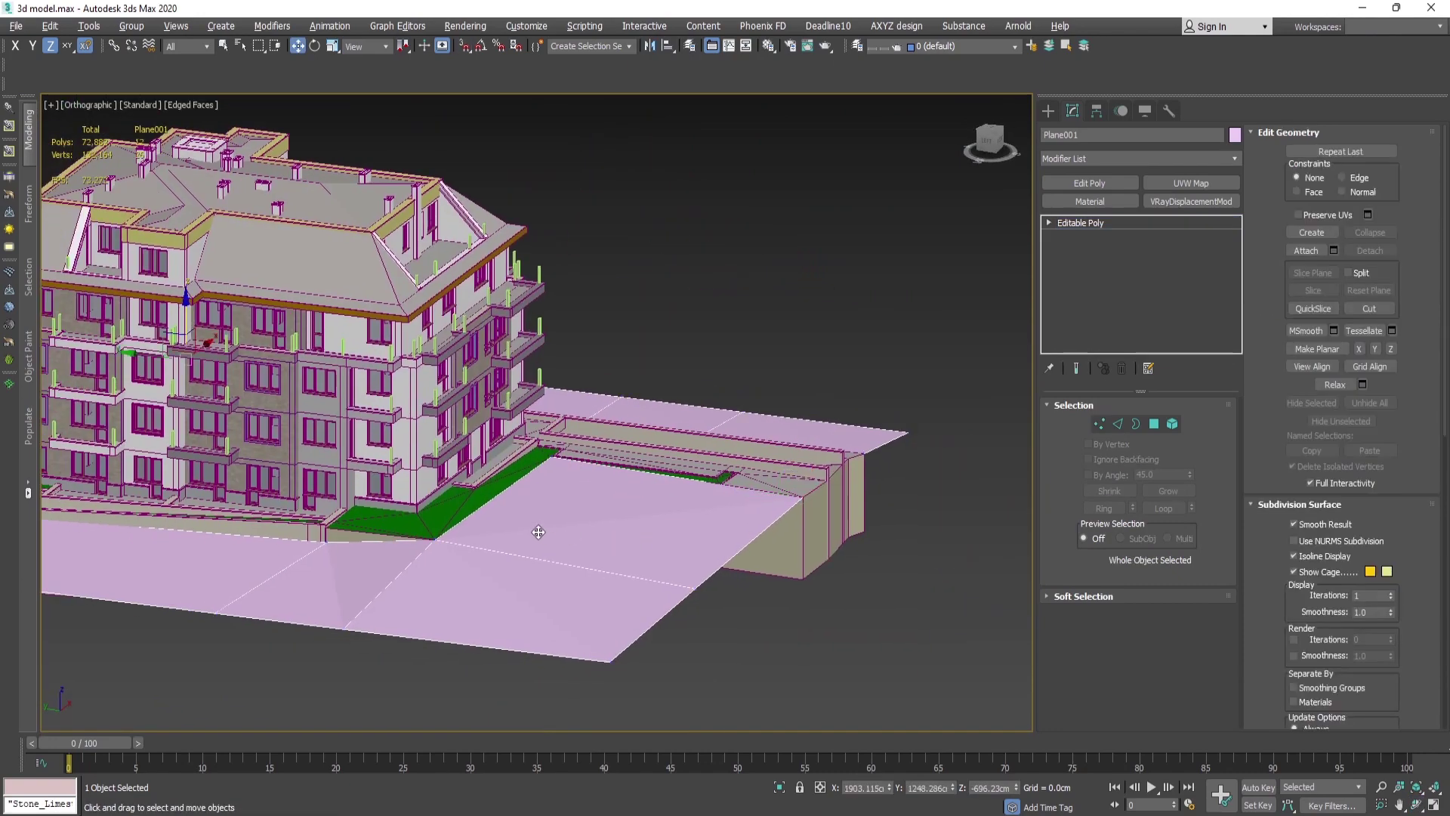
Raise the ground vertex at the south end of the west boundary wall to Z -561.23 cm.
mouse_move(538, 532)
middle_mouse_down("alt")
mouse_move(482, 546)
mouse_move(534, 508)
middle_mouse_up("alt")
scroll(598, 443, "up", 6)
key("1")
left_click(593, 456)
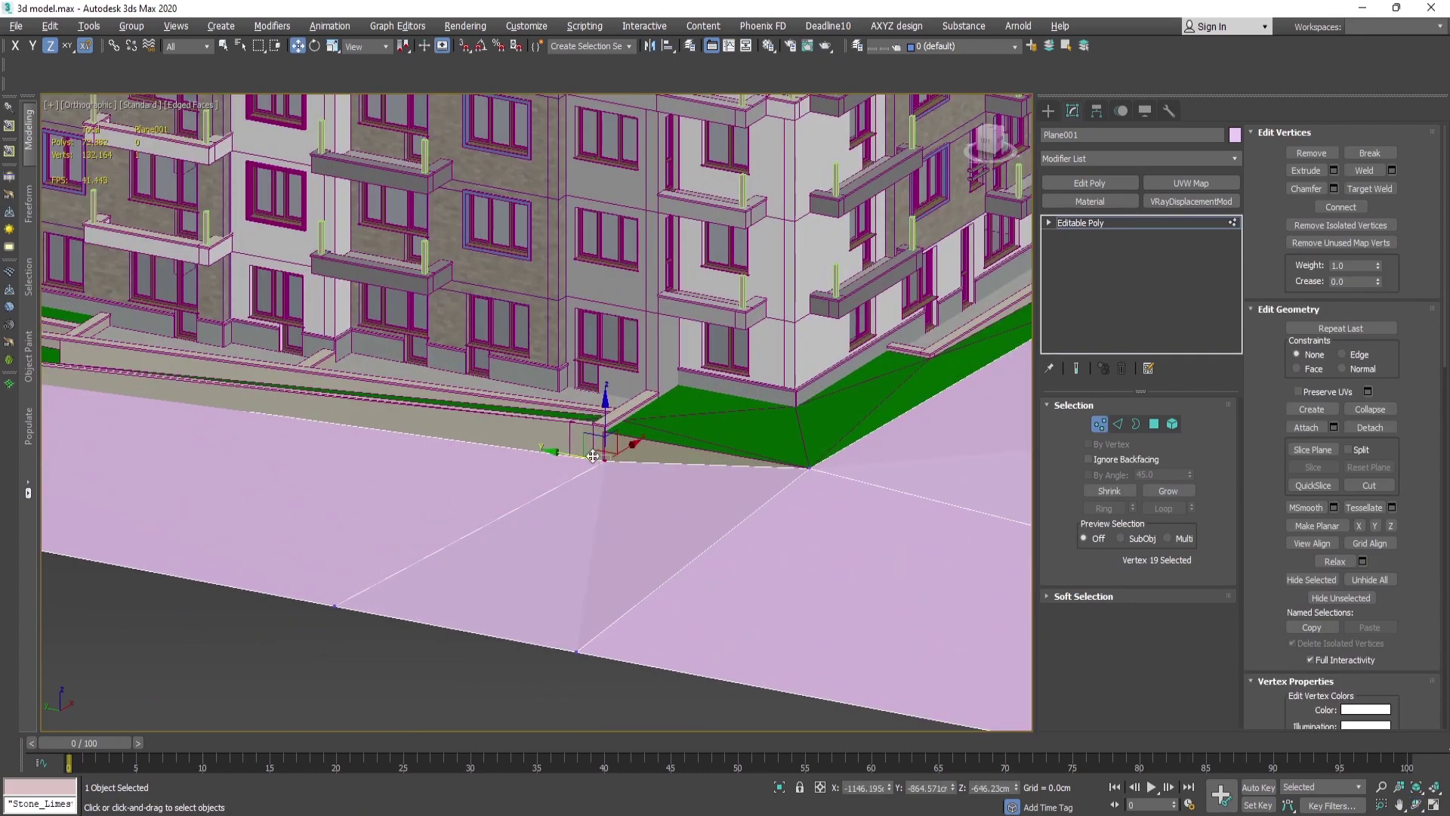
scroll(593, 456, "up", 3)
left_click_drag(616, 442, 626, 389)
key("s")
key("s")
scroll(785, 378, "down", 6)
middle_click_drag(256, 391, 532, 420)
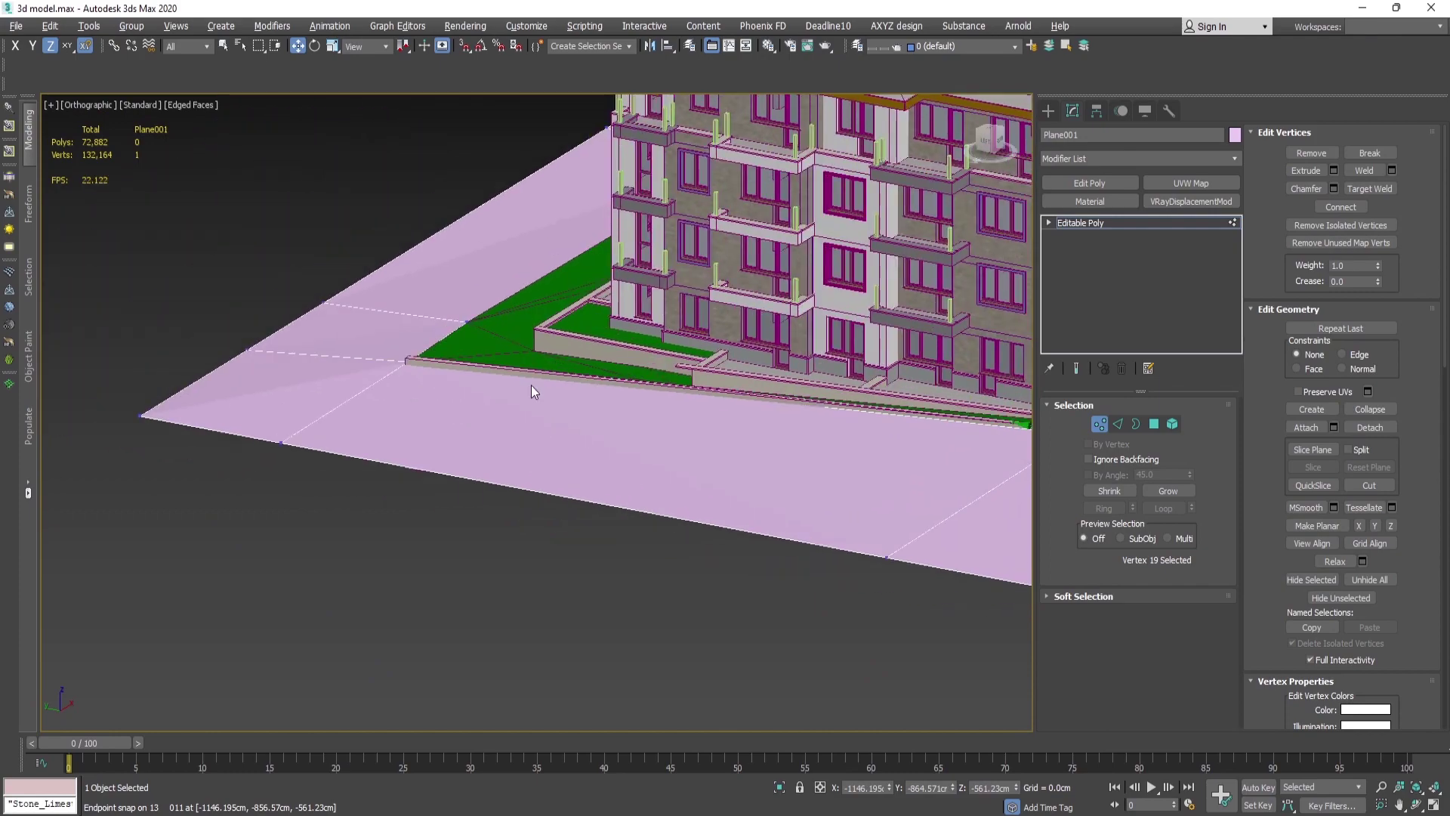
scroll(347, 355, "up", 4)
scroll(453, 376, "down", 4)
middle_click_drag(447, 392, 499, 446, "alt")
scroll(625, 428, "down", 6)
scroll(499, 446, "up", 3)
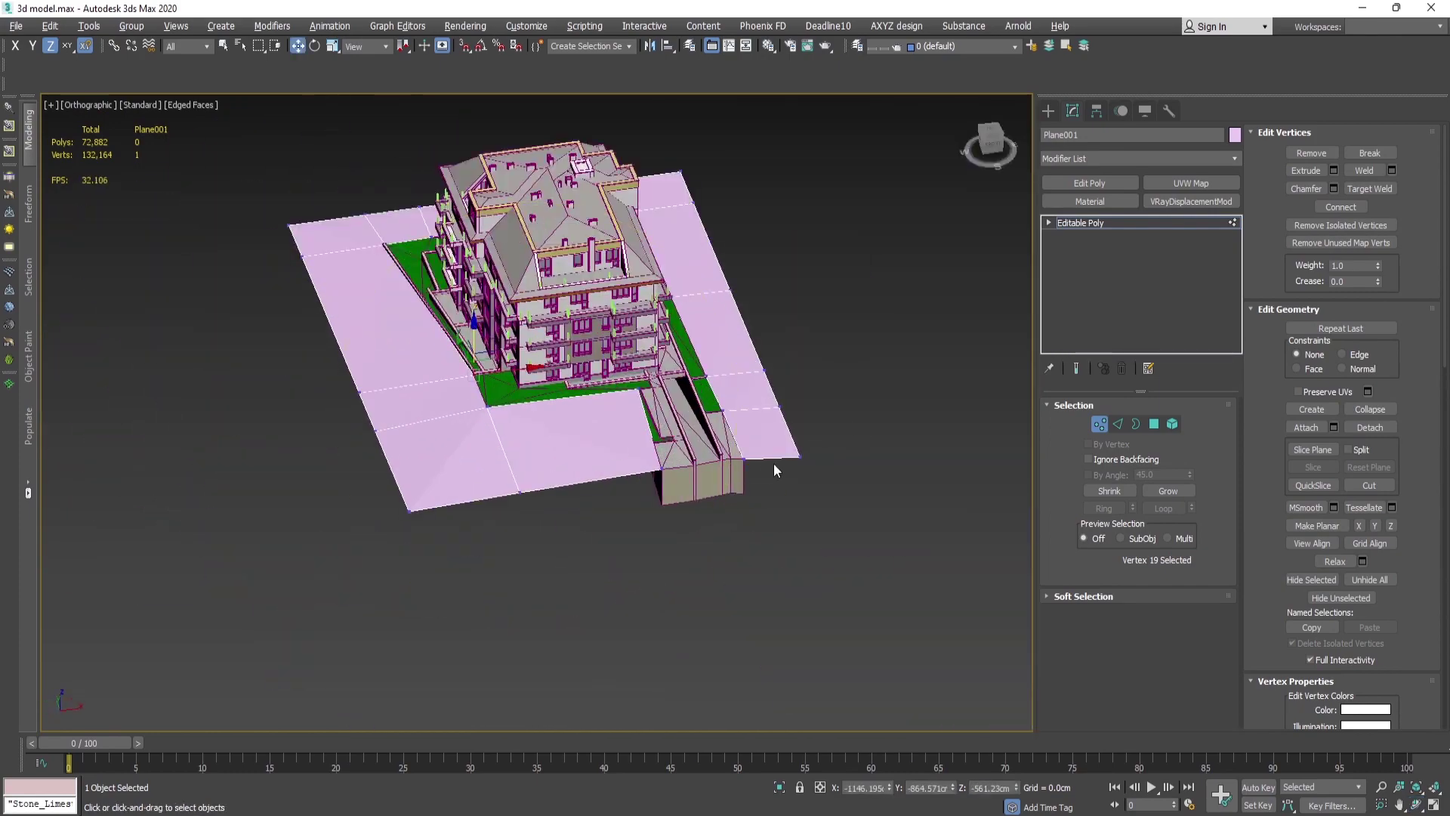
key("1")
Sample the grass material from the plot's lawn and assign it to the surrounding ground plane.
key("m")
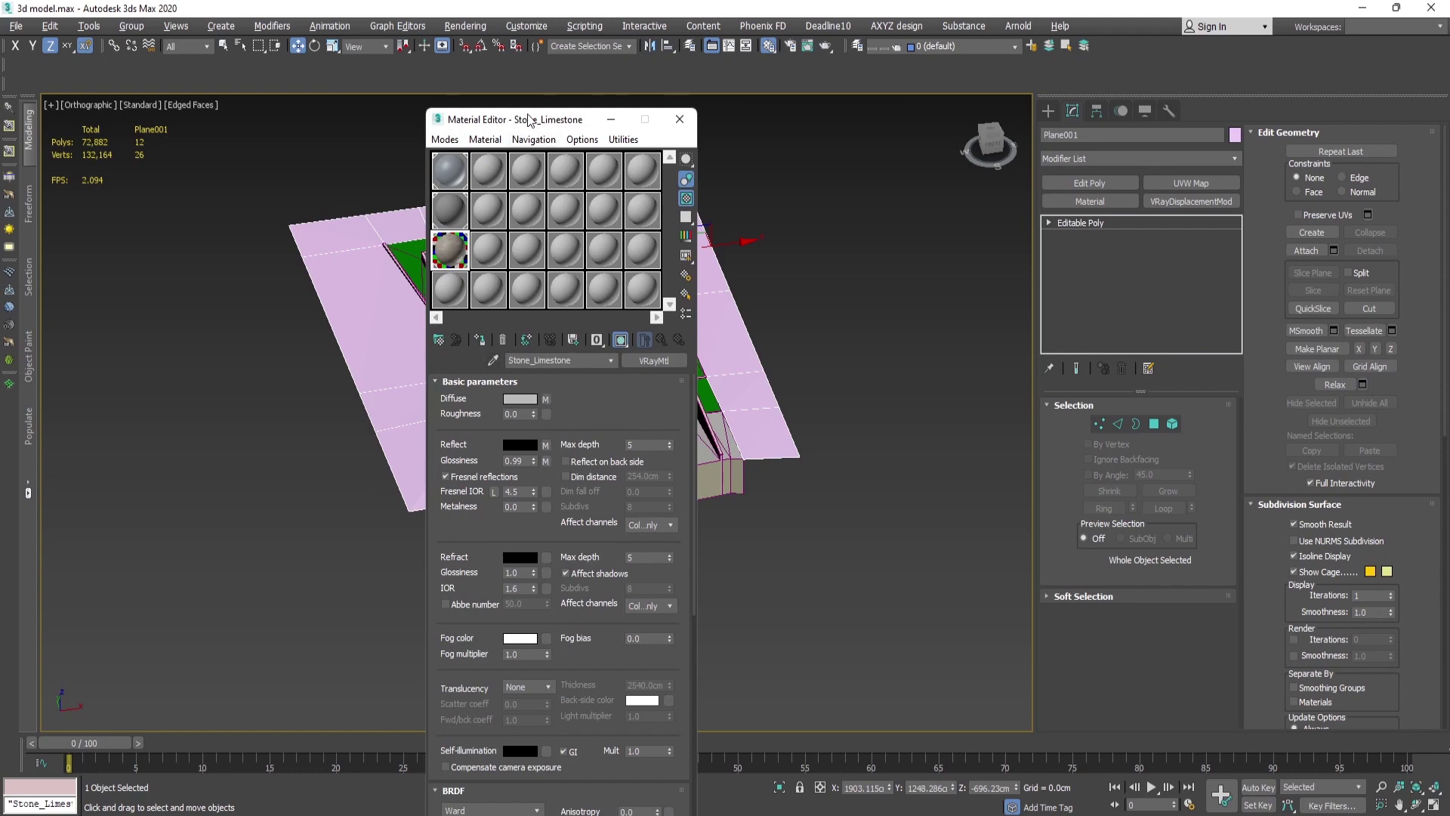
left_click_drag(528, 115, 803, 127)
scroll(474, 349, "up", 5)
left_click(568, 483)
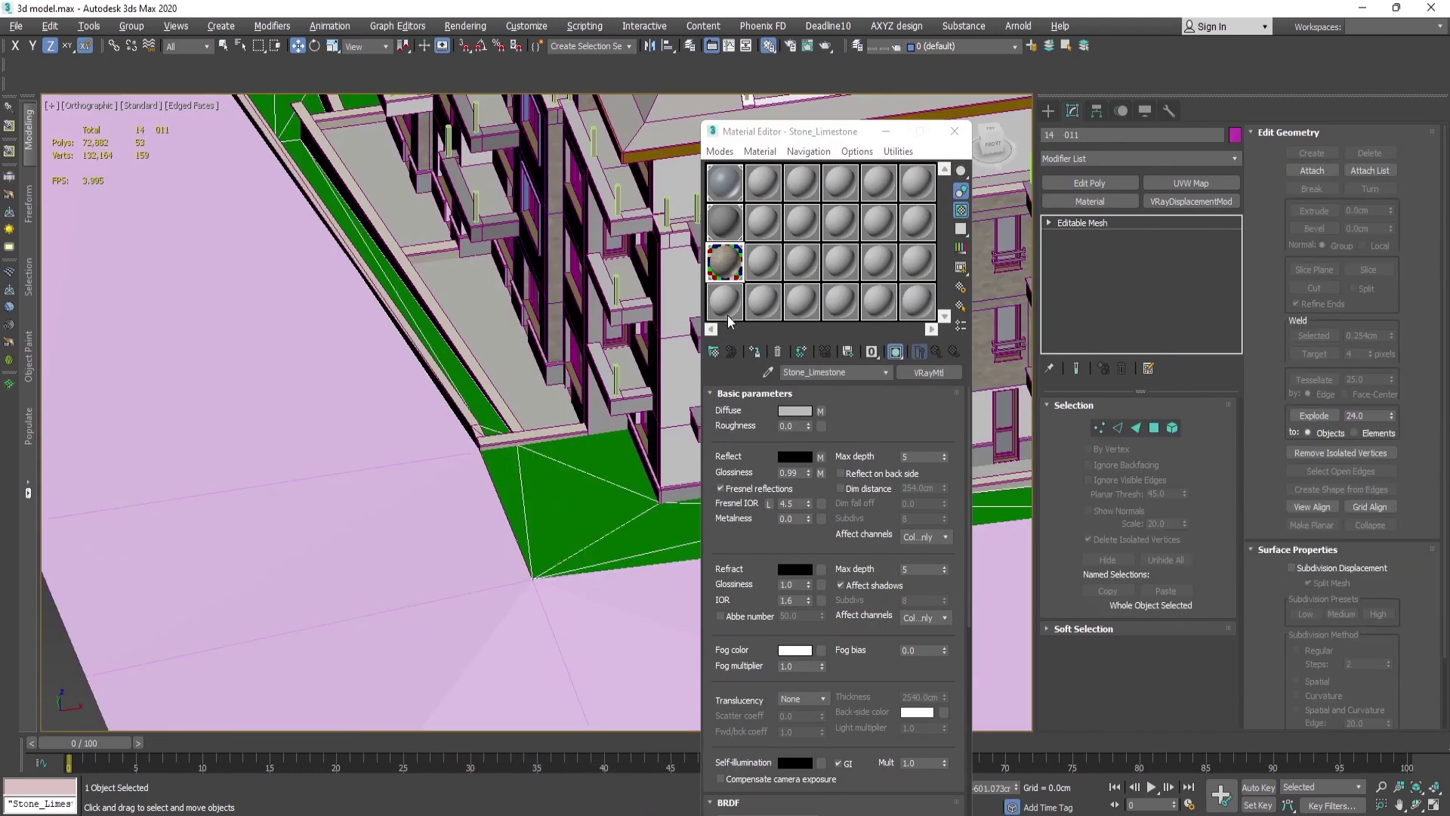
left_click(768, 372)
left_click(544, 483)
left_click(431, 565)
key("m")
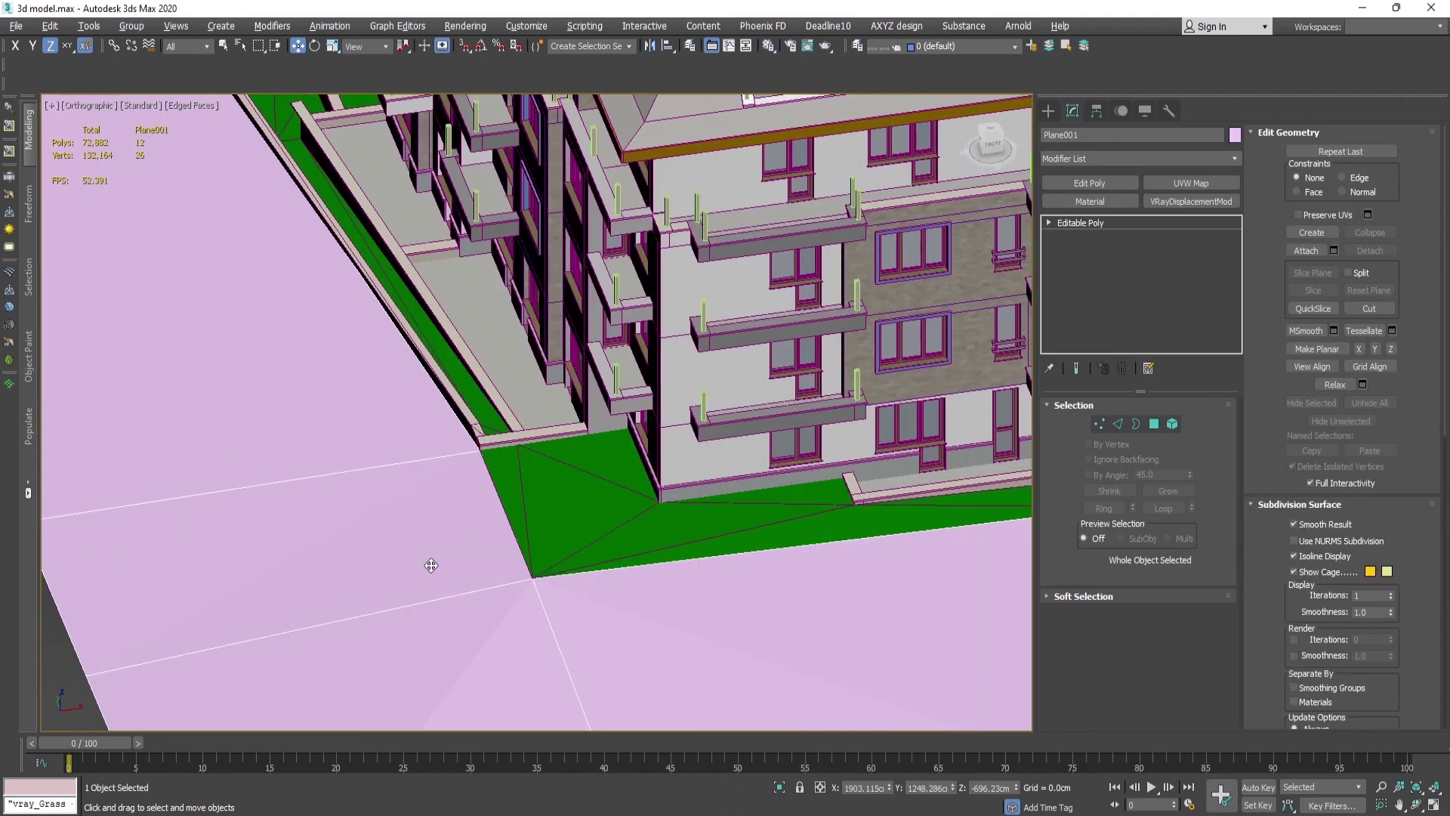
Extend the ground's three southern border edges southward in the top view and bridge the gap in front of the driveway.
scroll(431, 565, "down", 5)
middle_click_drag(432, 565, 574, 642, "alt")
key("t")
scroll(627, 660, "up", 3)
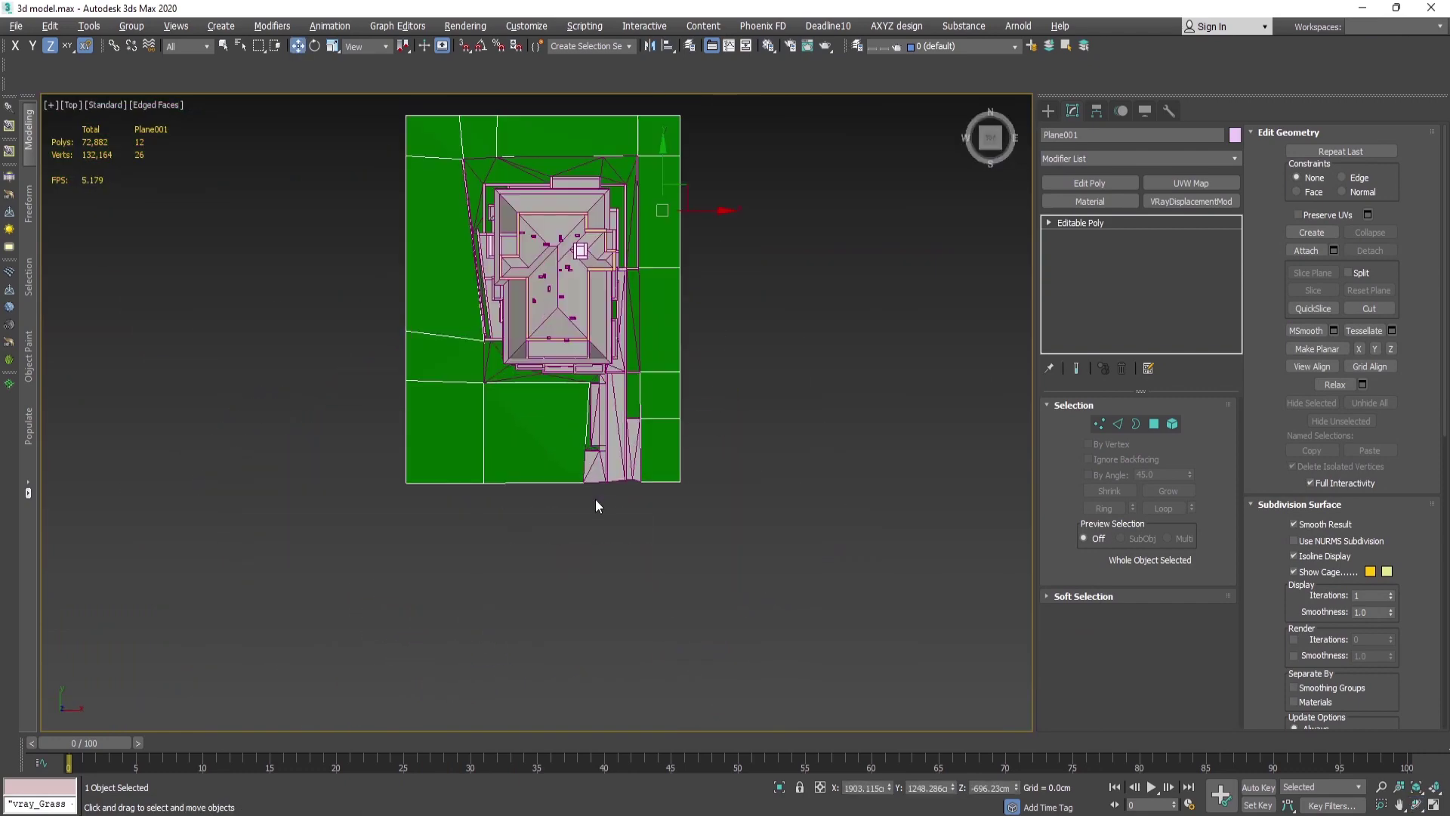
key("2")
scroll(249, 449, "up", 4)
left_click_drag(181, 461, 1103, 552)
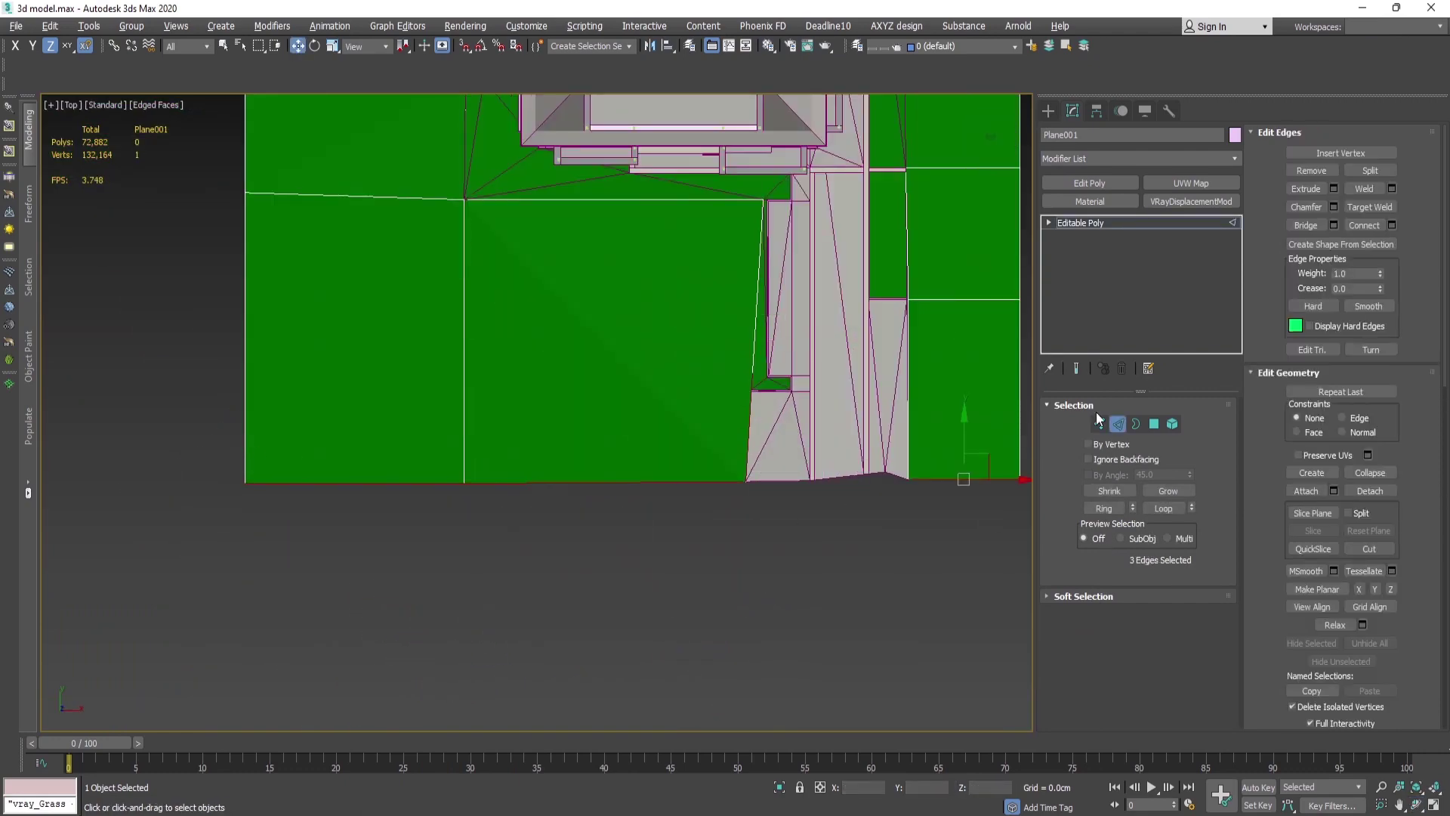
middle_click_drag(885, 615, 814, 574)
left_click_drag(886, 393, 696, 540, "shift")
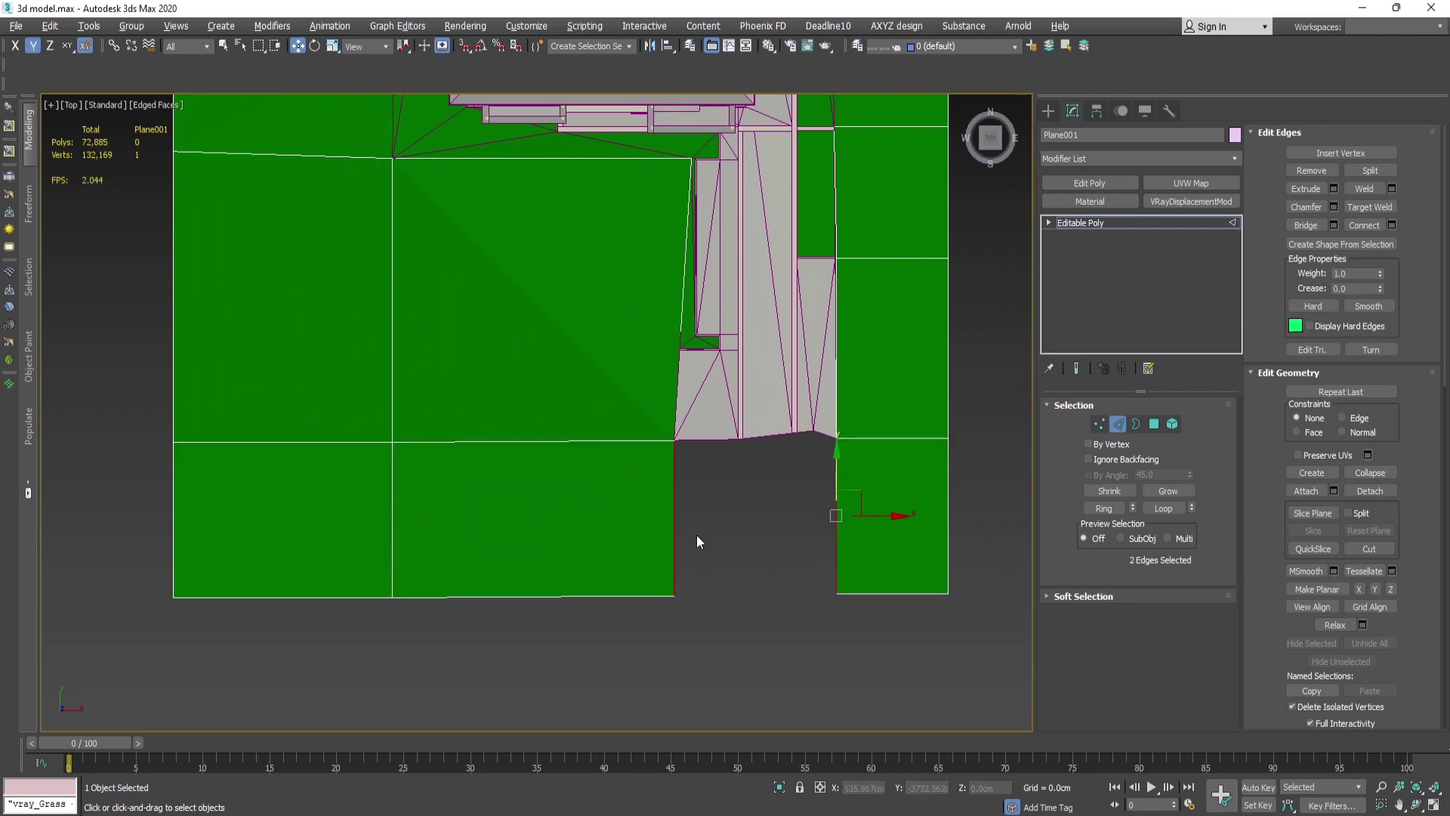
left_click(1306, 225)
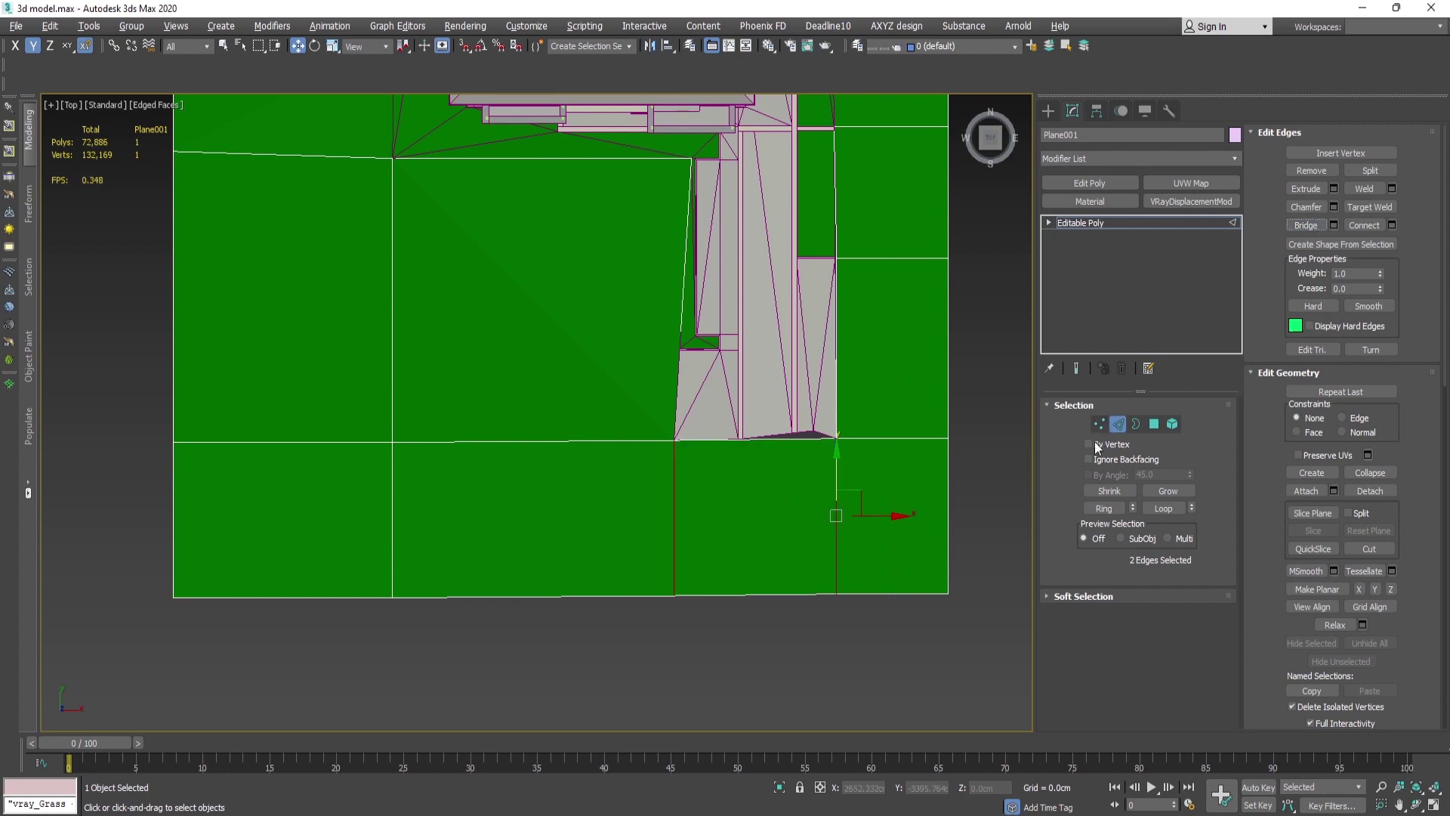
Connect the bridged section's north and south edges with one new edge and move it east near the driveway's bend.
middle_click_drag(943, 482, 873, 469)
scroll(776, 509, "up", 2)
key("2")
key("2")
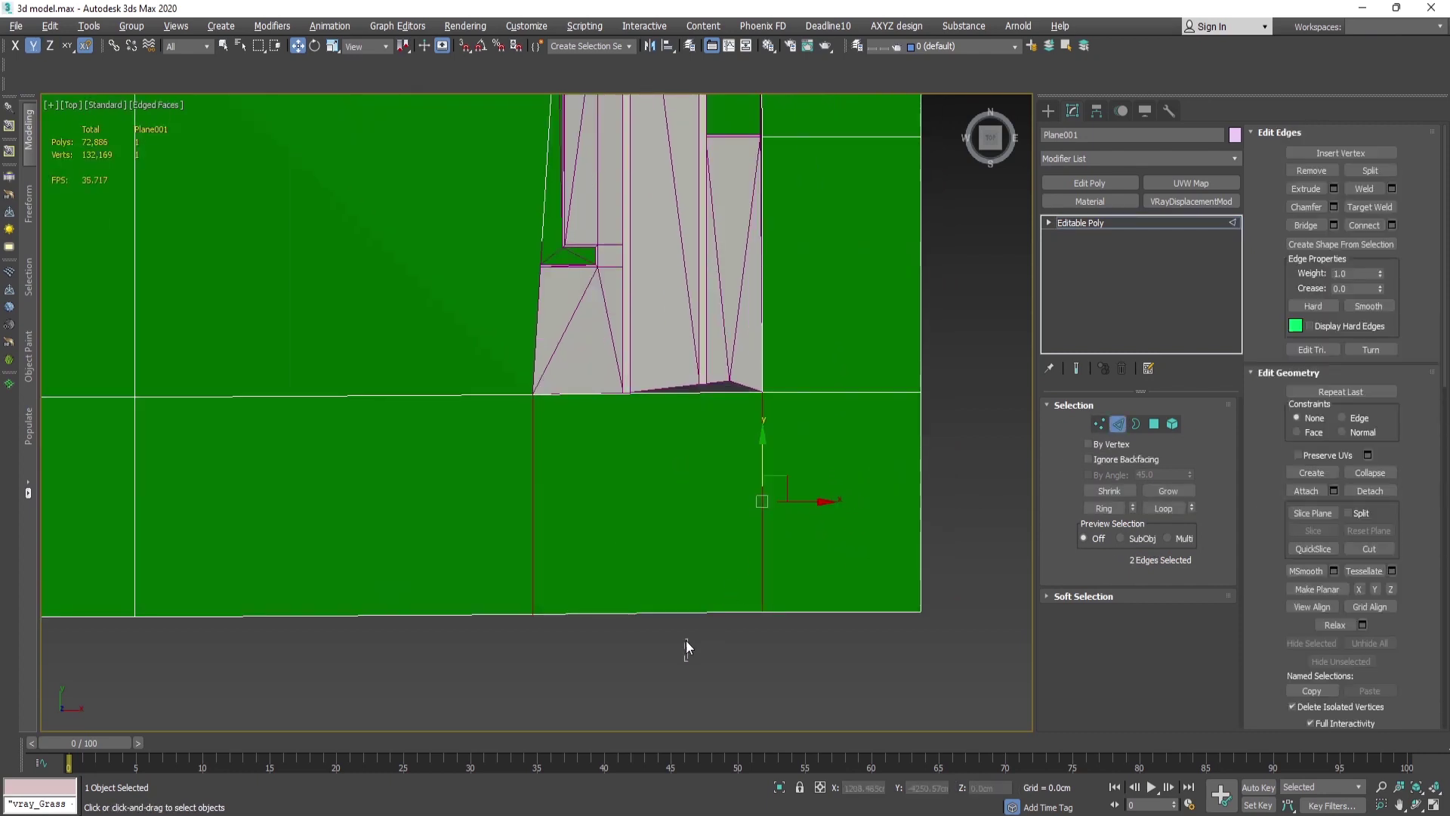
left_click_drag(686, 641, 665, 380)
left_click(1349, 226)
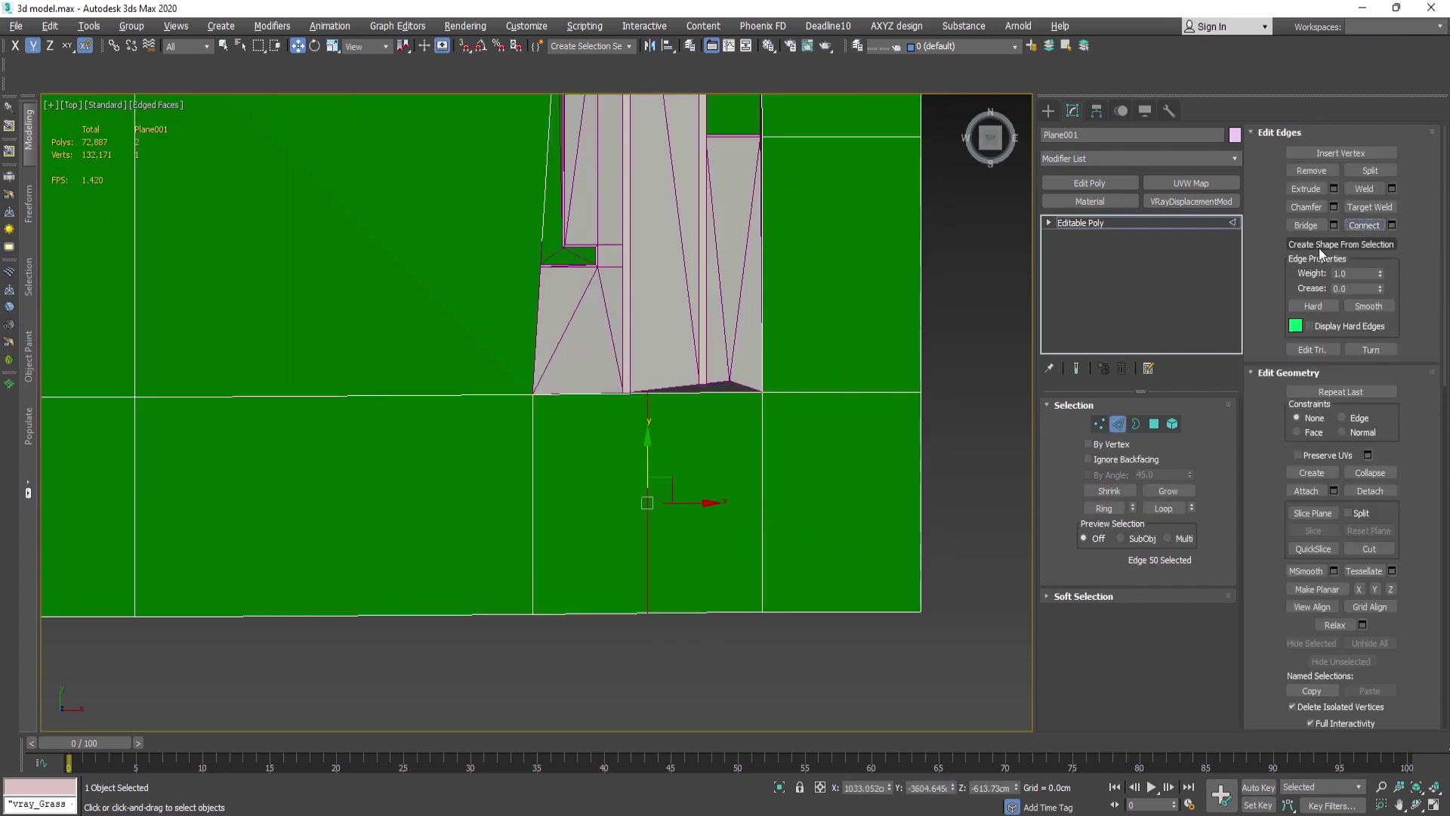
scroll(652, 501, "up", 4)
left_click_drag(673, 512, 899, 445)
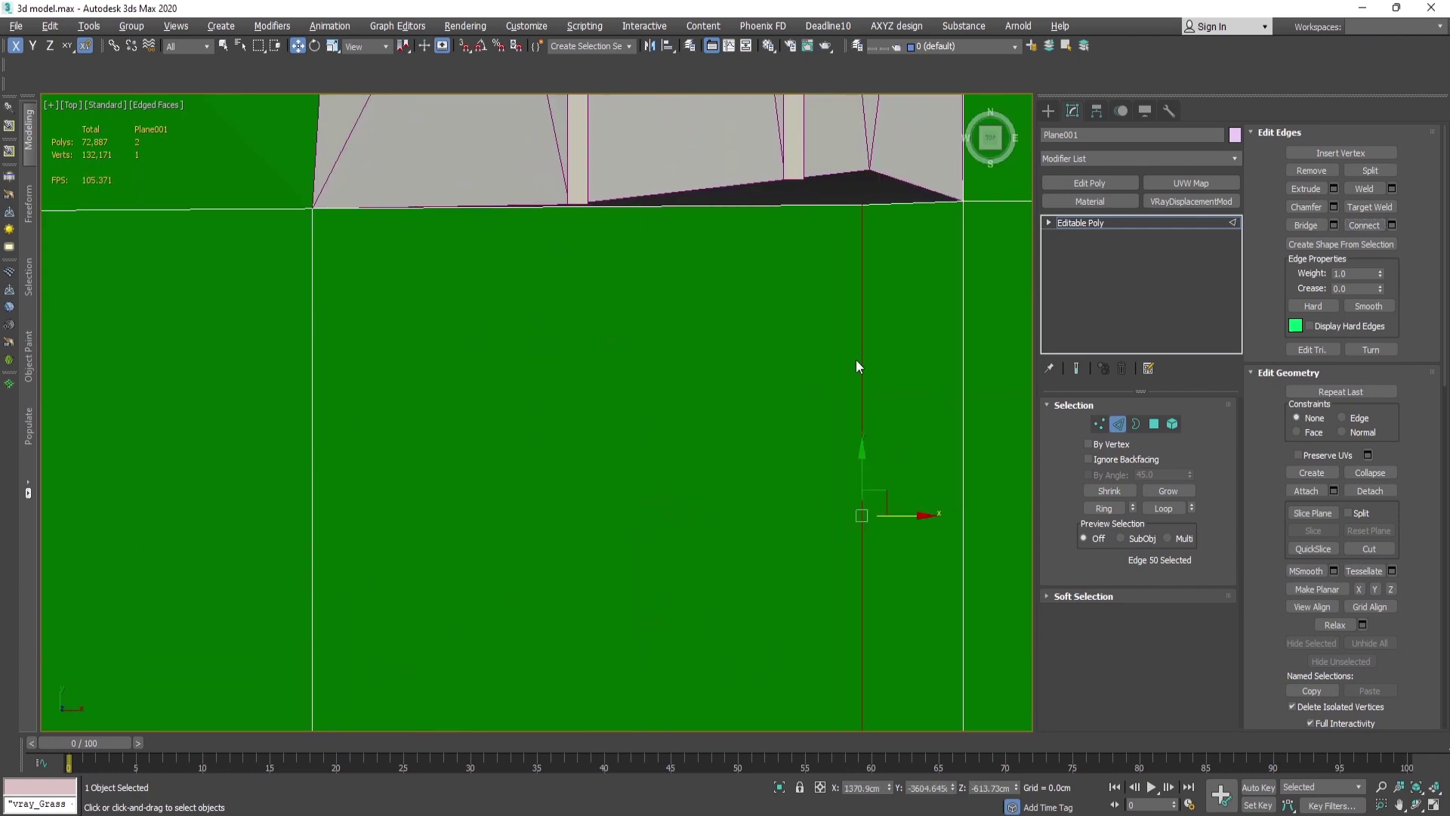
Snap the new edge's north vertex onto the bend in the driveway's south border in plan.
middle_click_drag(844, 199, 717, 401)
key("1")
left_click_drag(750, 390, 744, 363)
key("s")
key("s")
Move the vertex at the driveway's bend vertically to match the level of the driveway's south edge.
scroll(504, 420, "down", 4)
middle_click_drag(586, 531, 544, 423, "alt")
scroll(560, 415, "up", 6)
left_click_drag(597, 381, 598, 385)
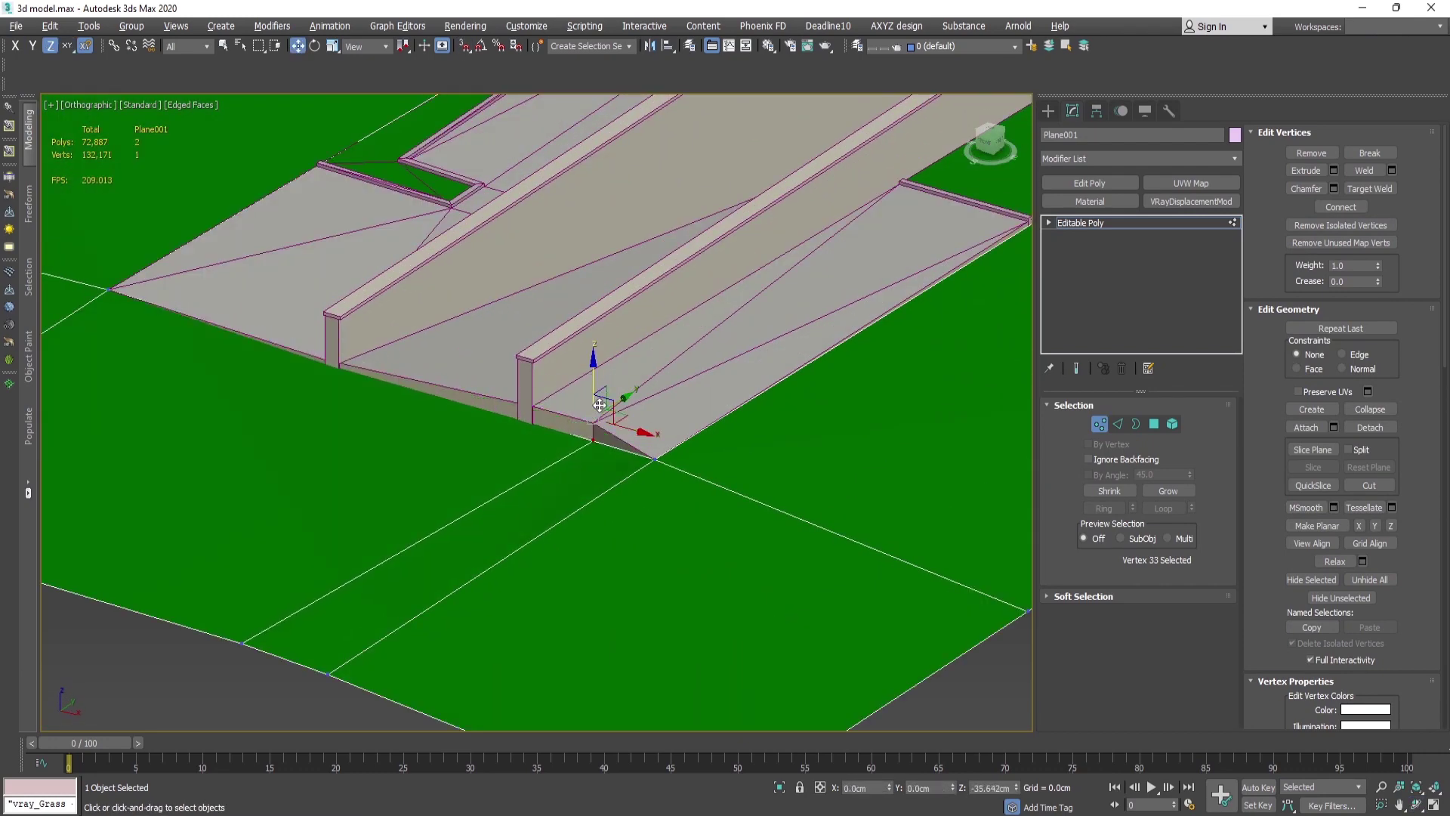
scroll(619, 495, "down", 3)
key("1")
scroll(618, 500, "down", 5)
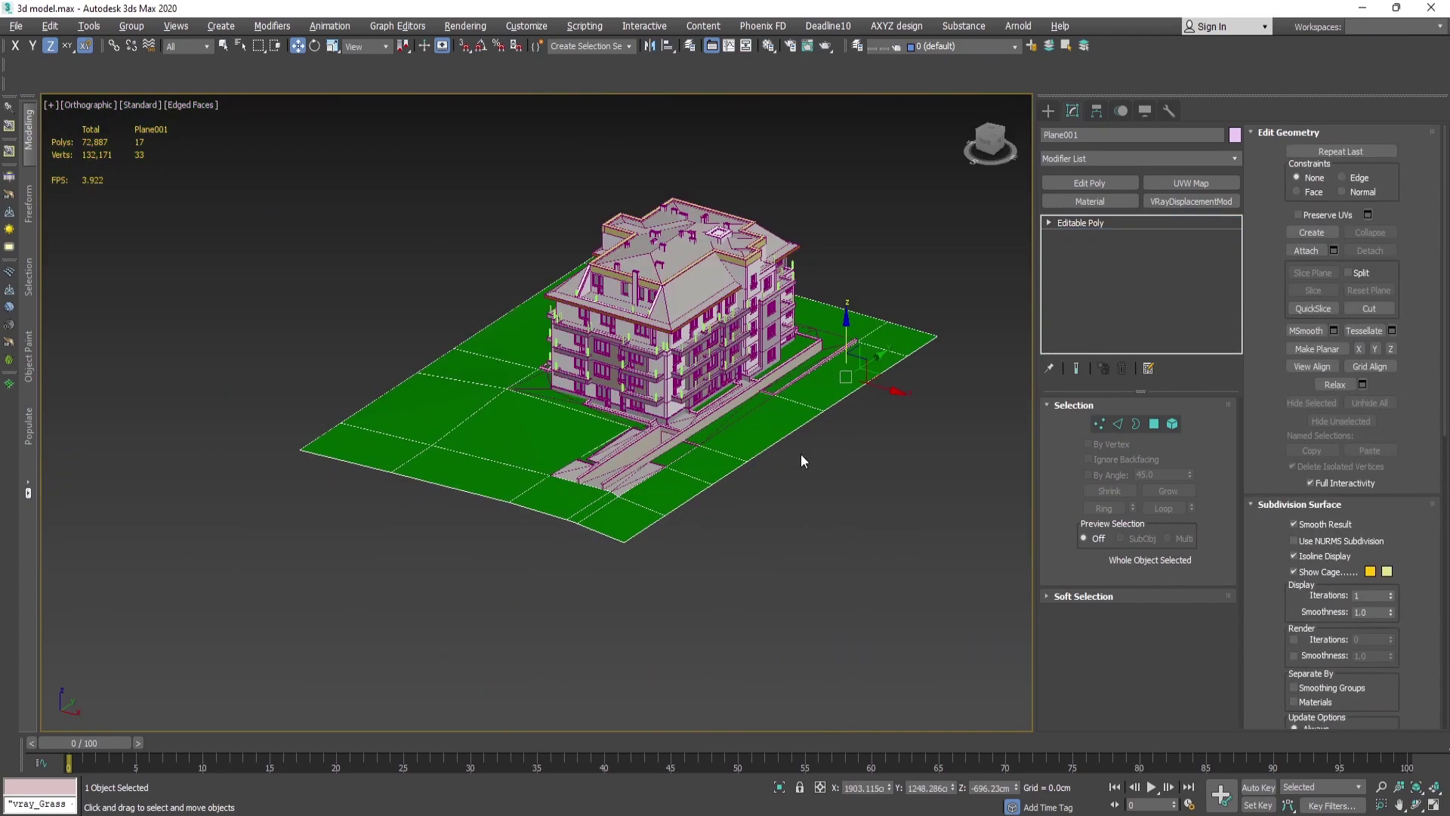
Examine the finished ground around the building and driveway from several angles.
key("ctrl+r")
left_click_drag(800, 455, 665, 509)
right_click(664, 509)
scroll(663, 510, "up", 1)
scroll(655, 510, "up", 1)
scroll(634, 509, "down", 1)
middle_click_drag(726, 441, 695, 500)
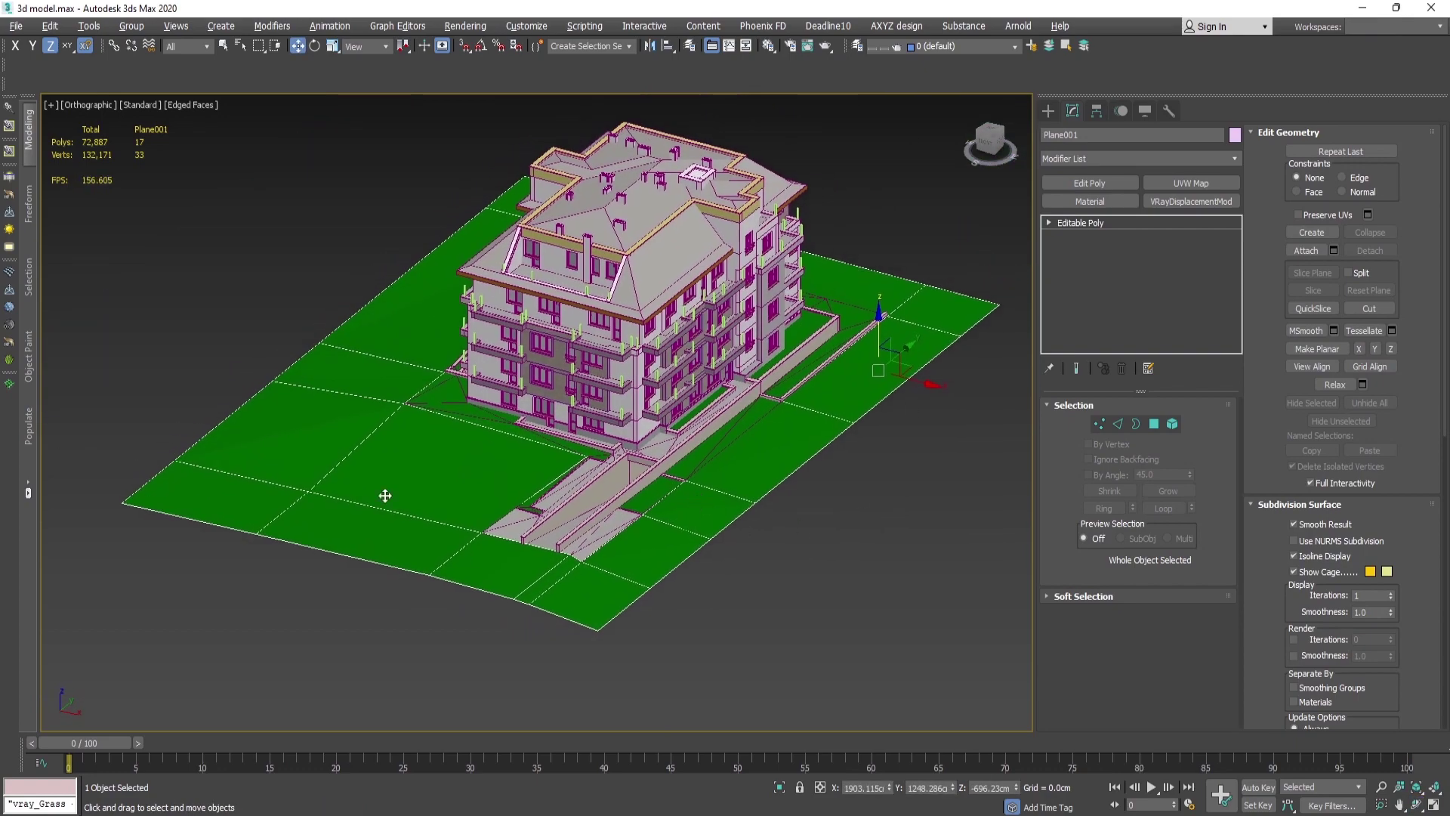
left_click(795, 562)
middle_click_drag(744, 570, 820, 639)
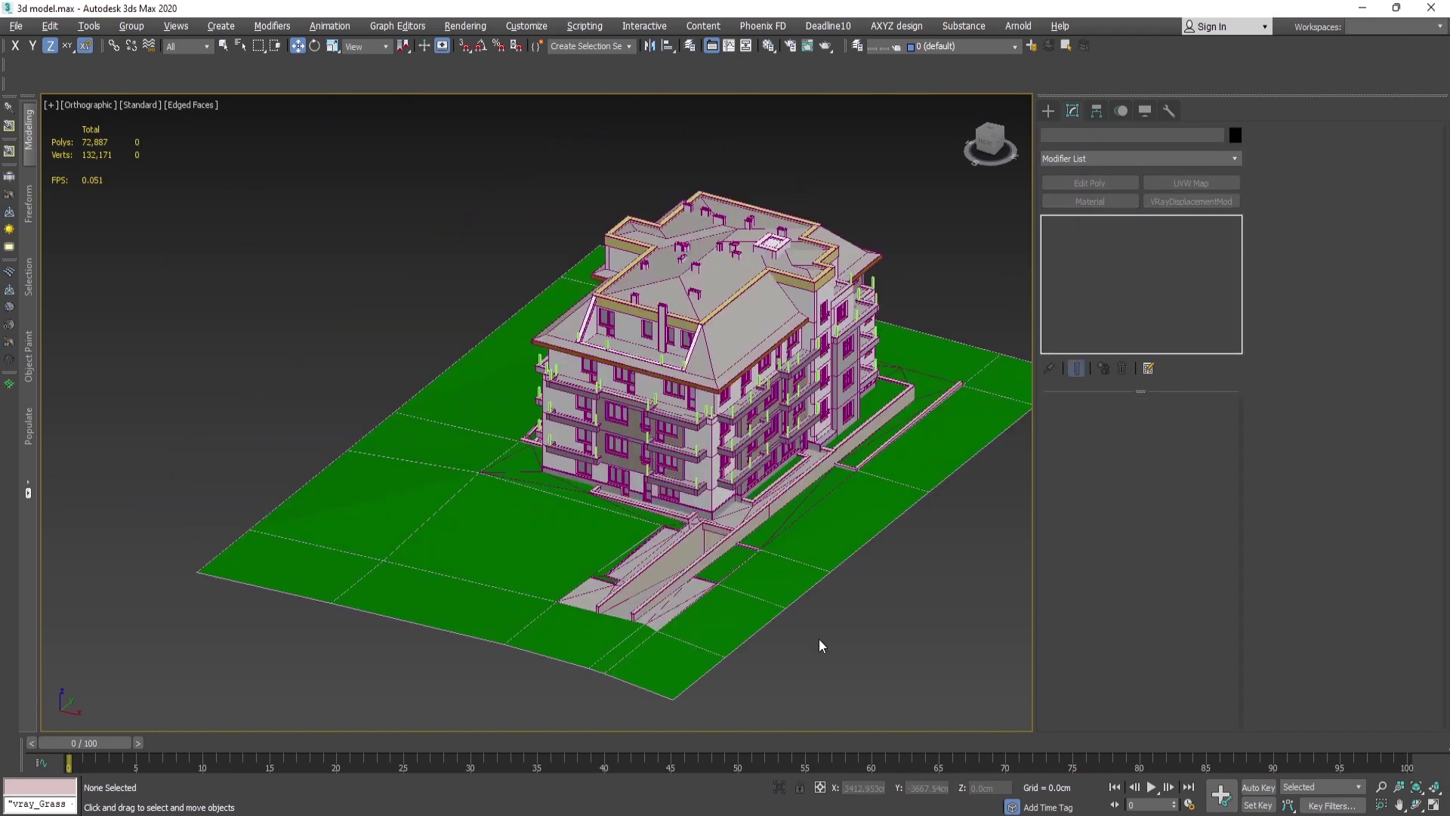
Isolate the ground plane and show it in the top view.
left_click(824, 550)
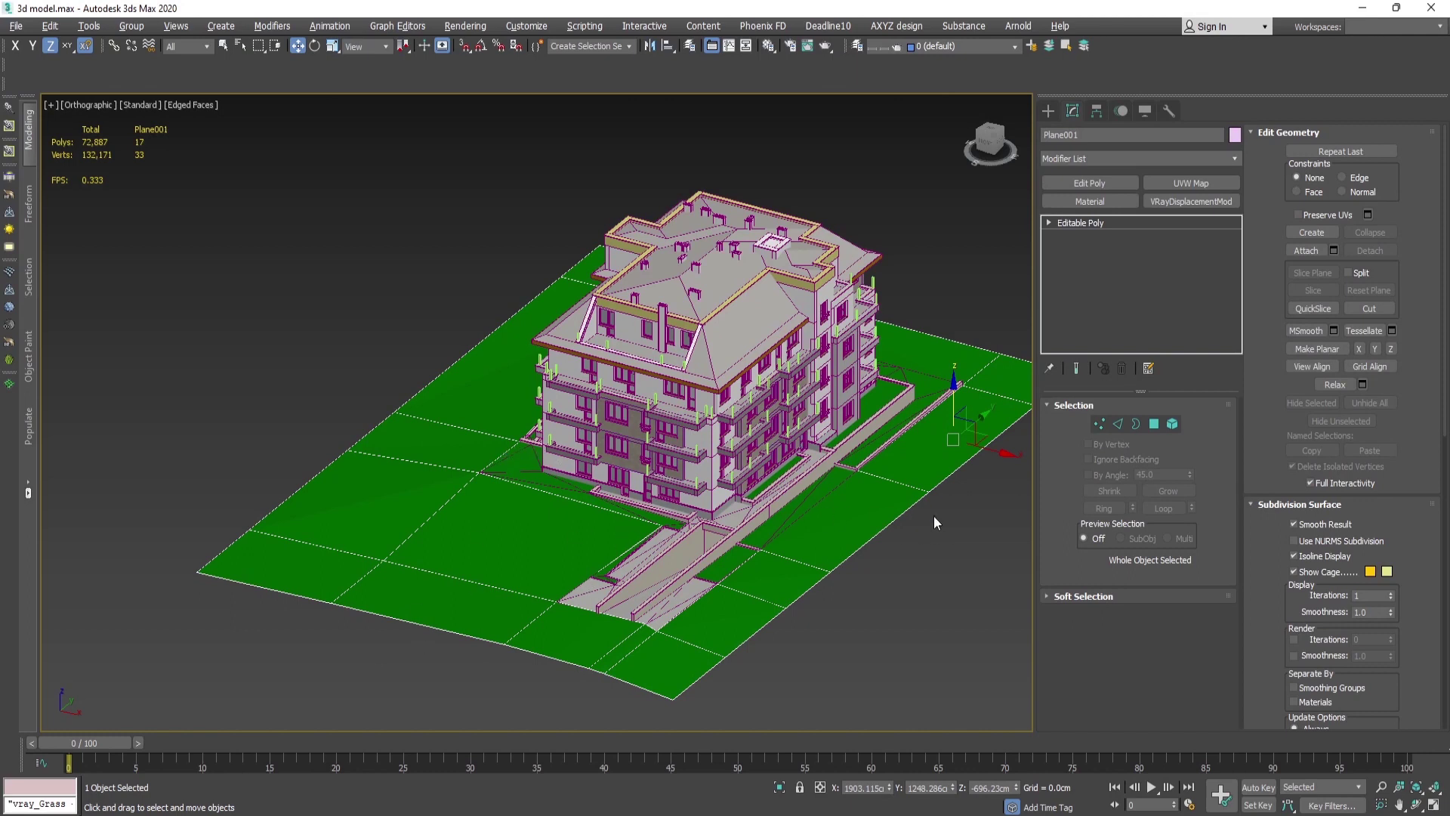
key("alt+q")
key("t")
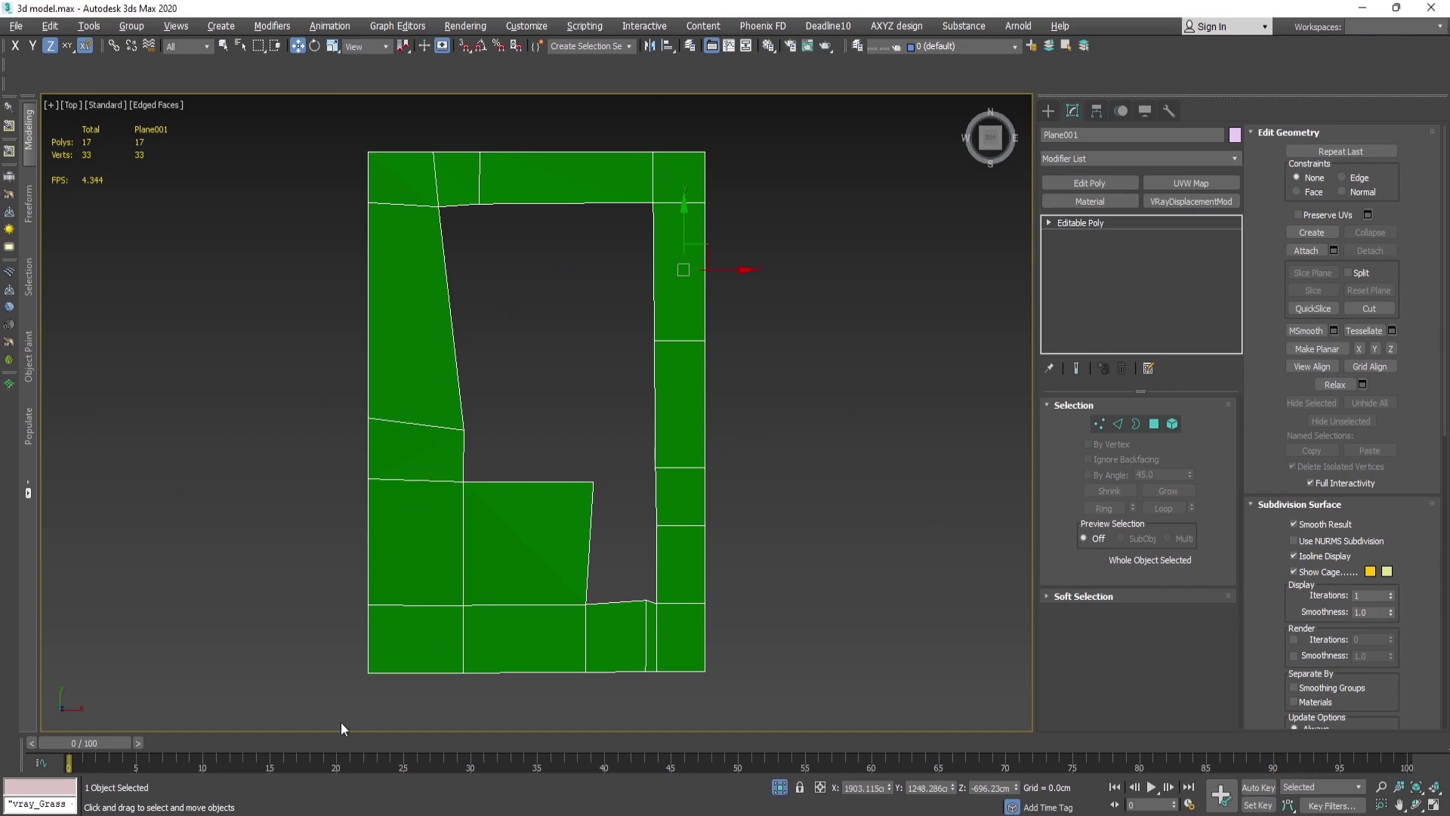
Switch to the web browser and view the Populate:Terrain script page on ScriptSpot.
mouse_move(255, 815)
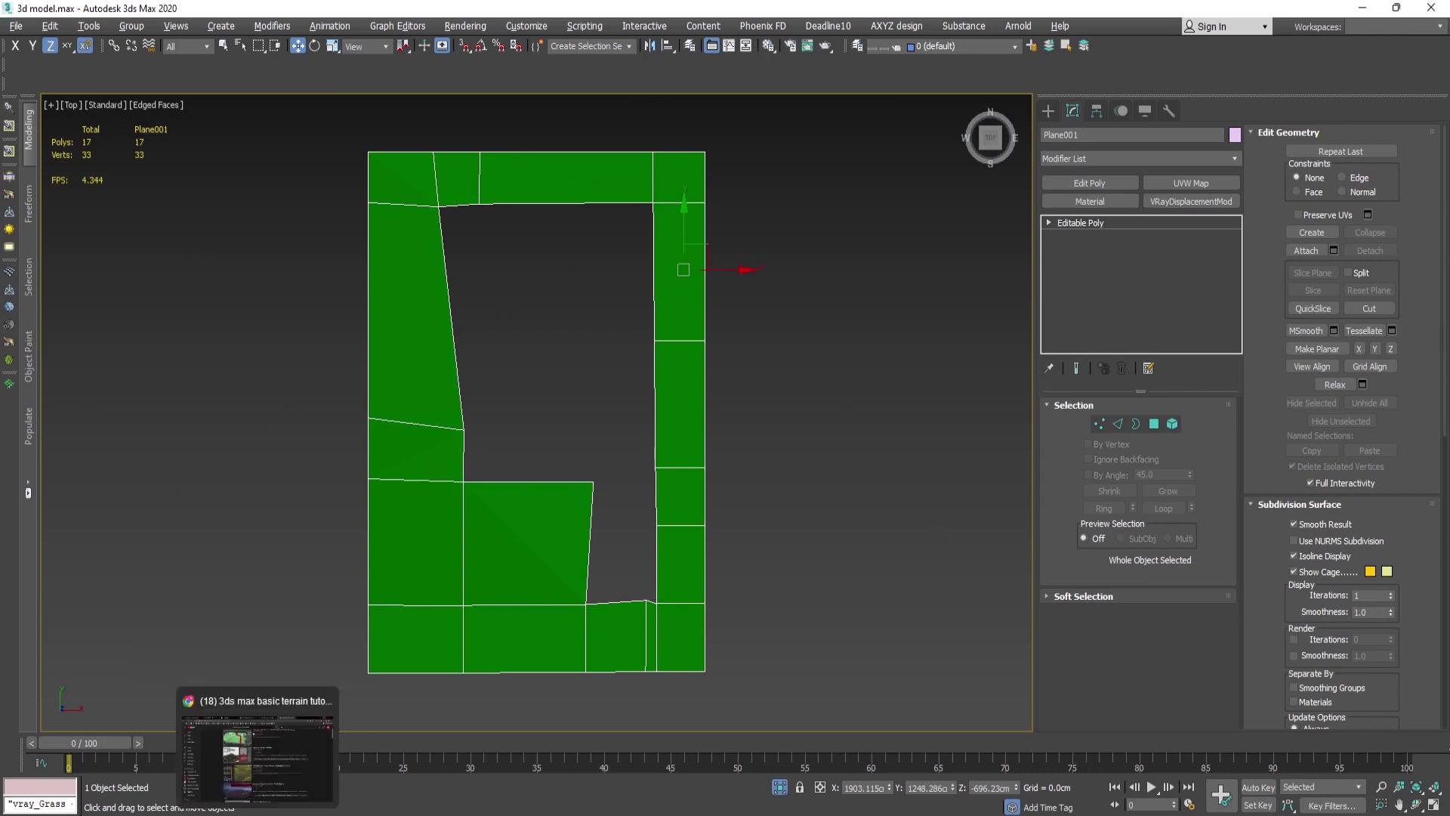
left_click(258, 751)
scroll(1057, 204, "up", 8)
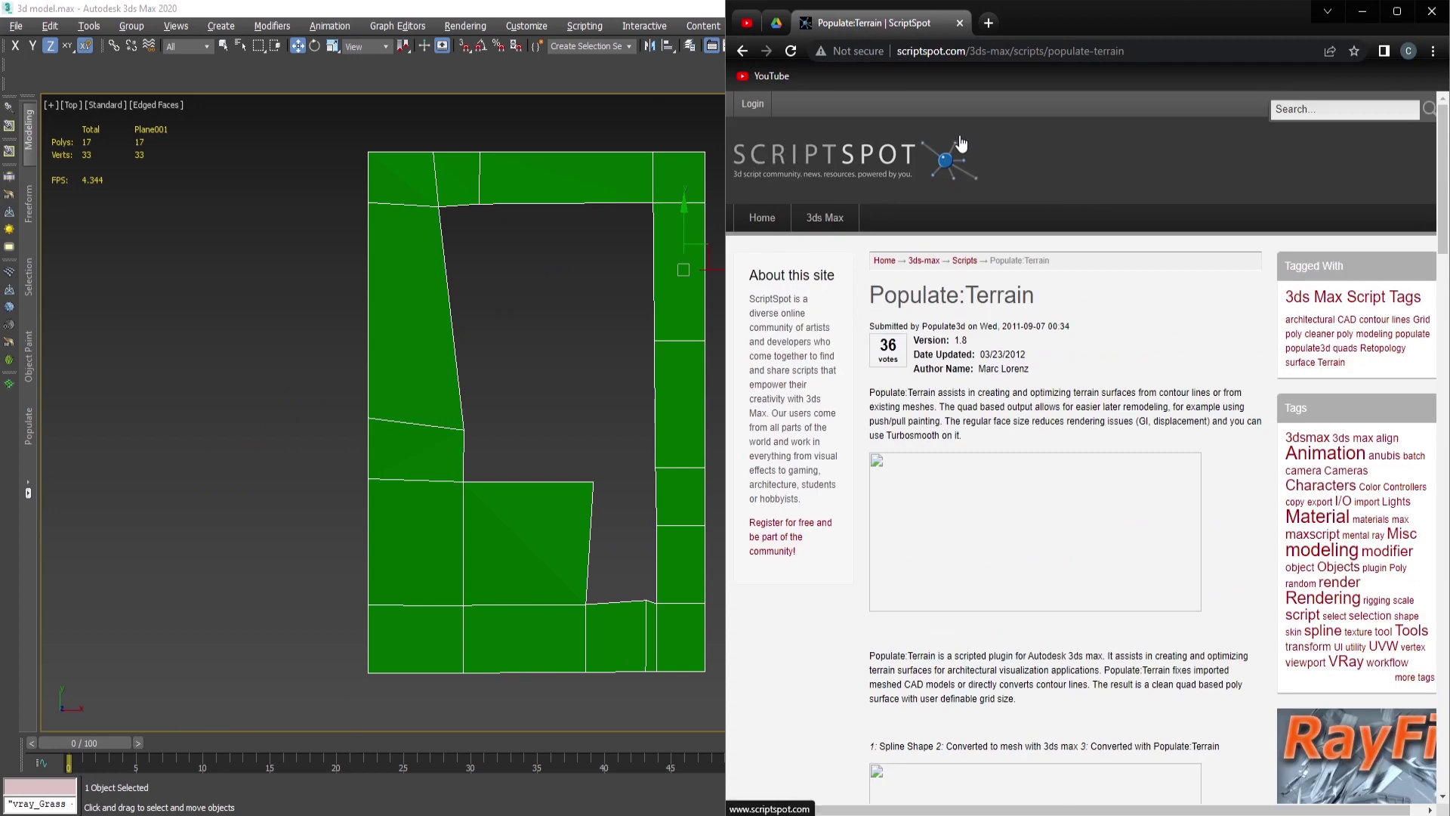
Return to 3ds Max and open the Populate:Terrain script with the ground plane selected.
left_click(249, 491)
left_click(680, 360)
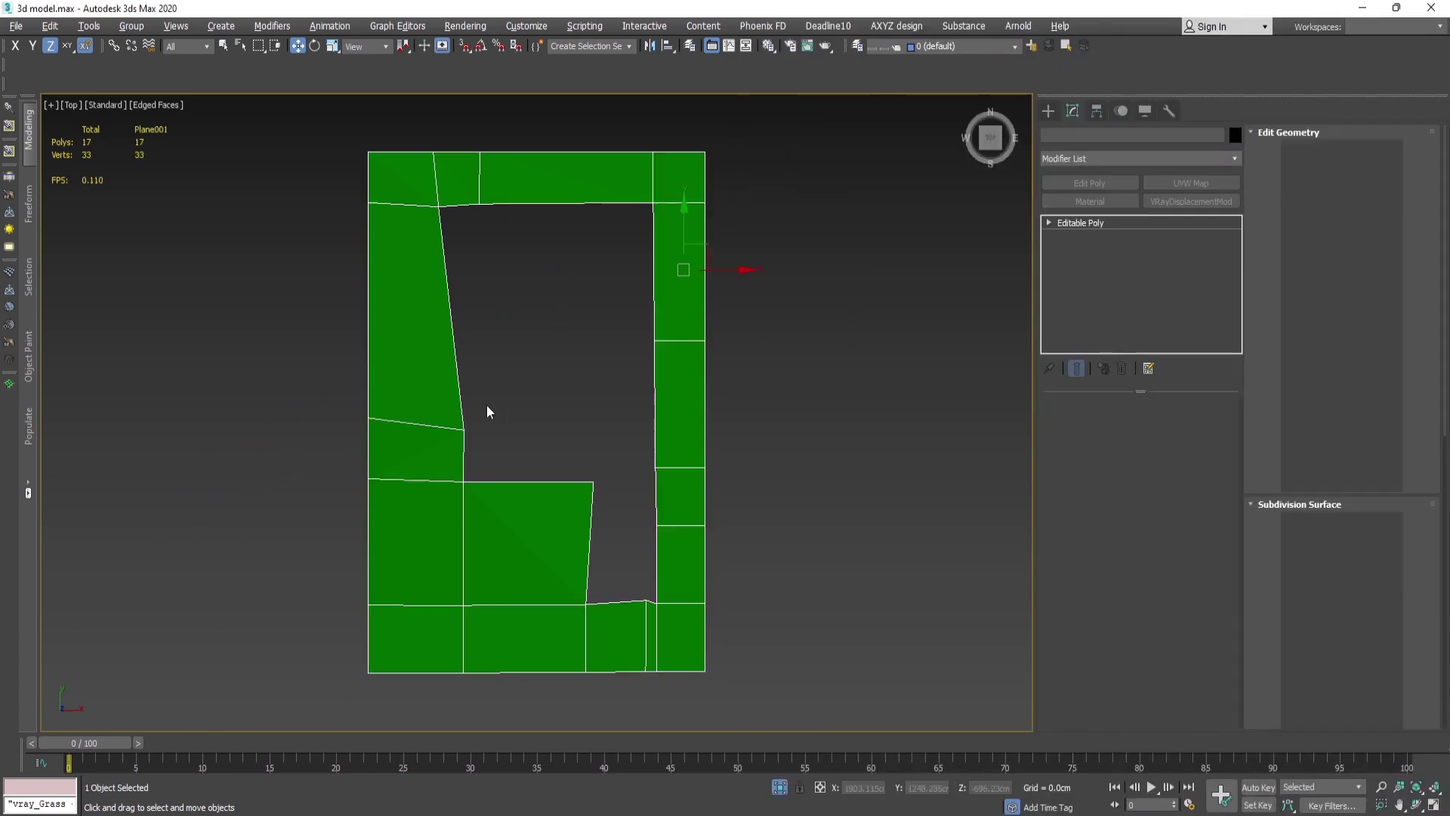
left_click(8, 384)
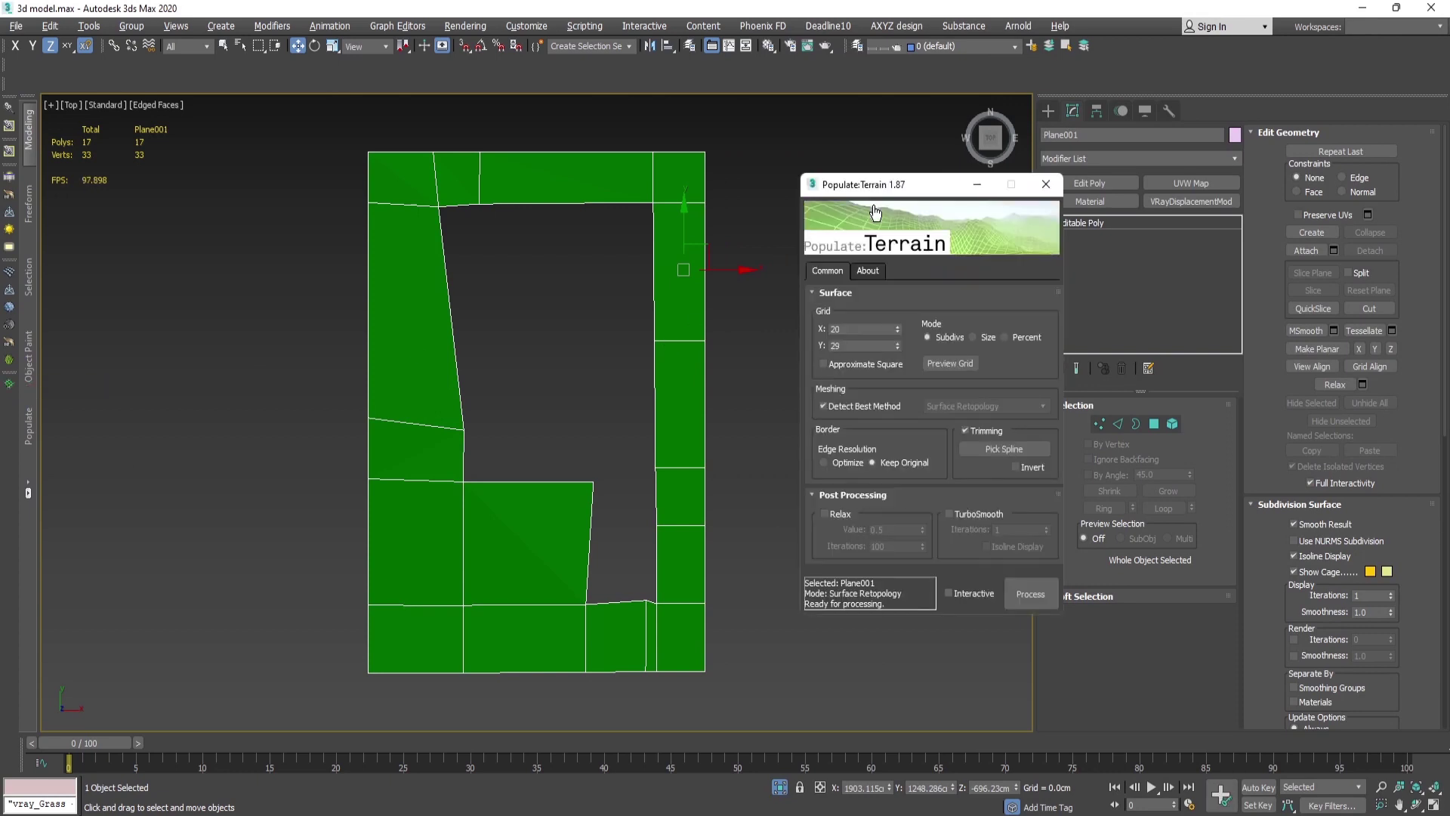
left_click_drag(900, 194, 845, 184)
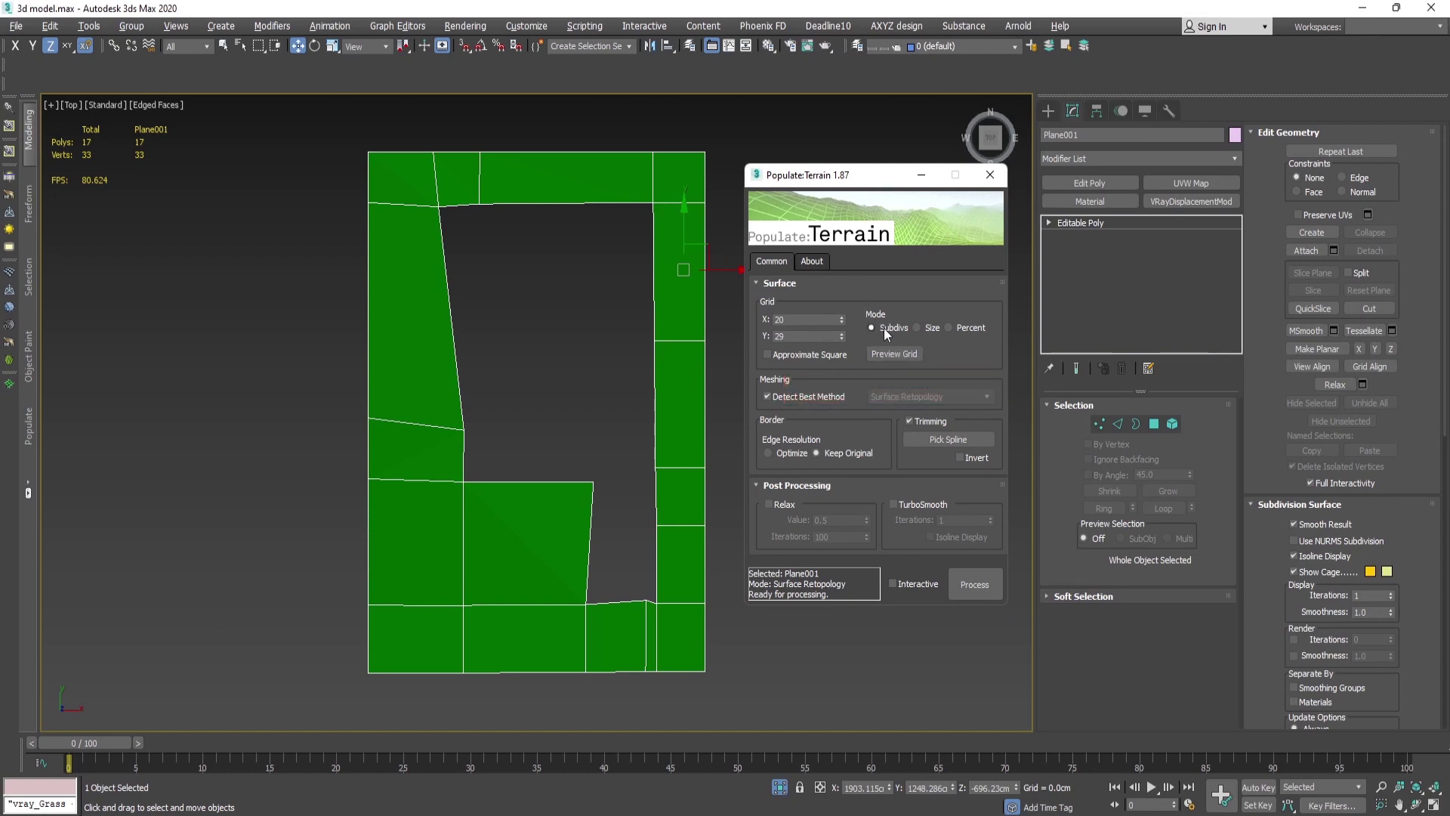
Set the terrain grid to 10 by 10 subdivisions and preview the grid.
left_click_drag(800, 320, 752, 318)
left_click(790, 337)
type("10")
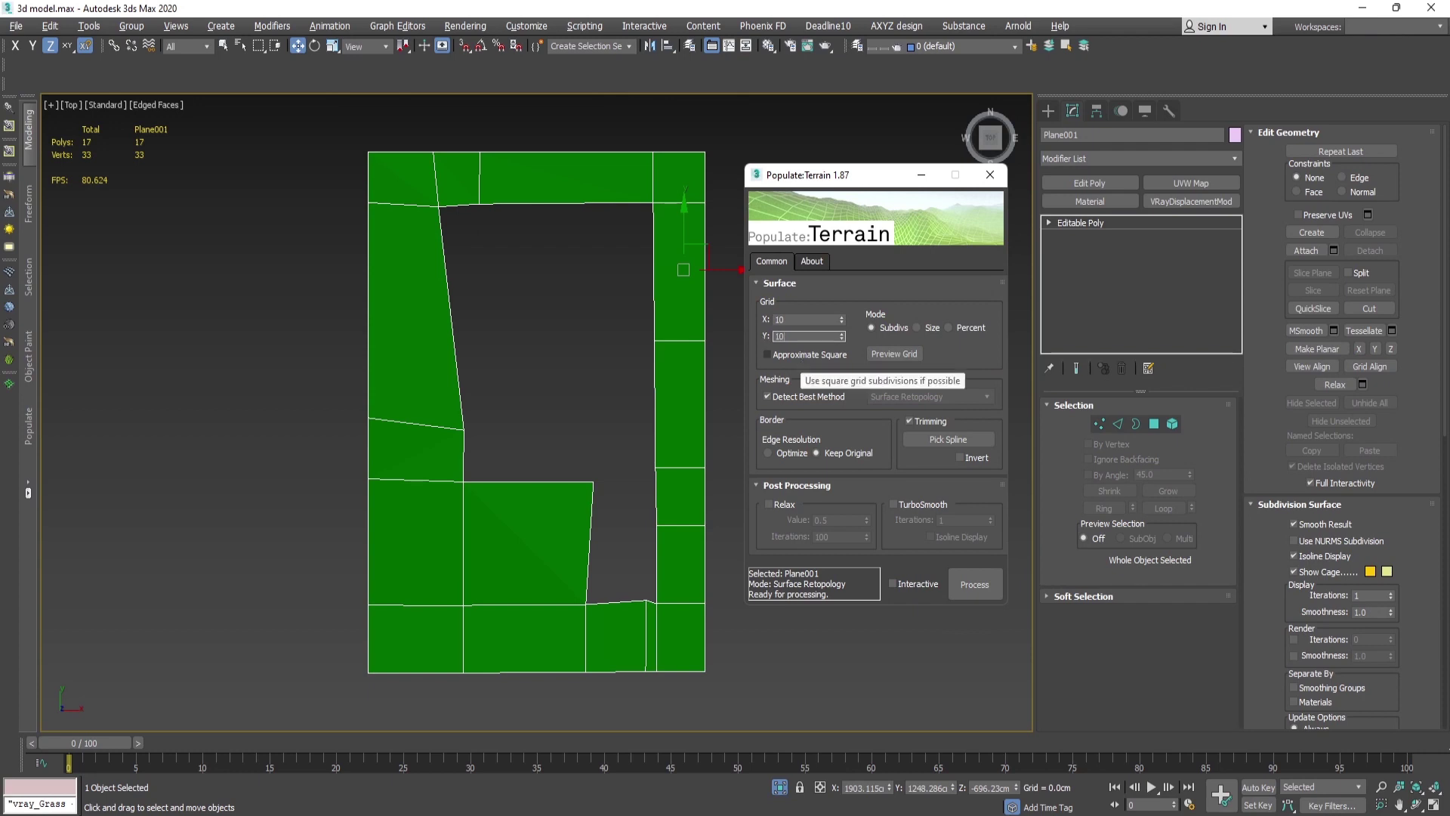
left_click(891, 352)
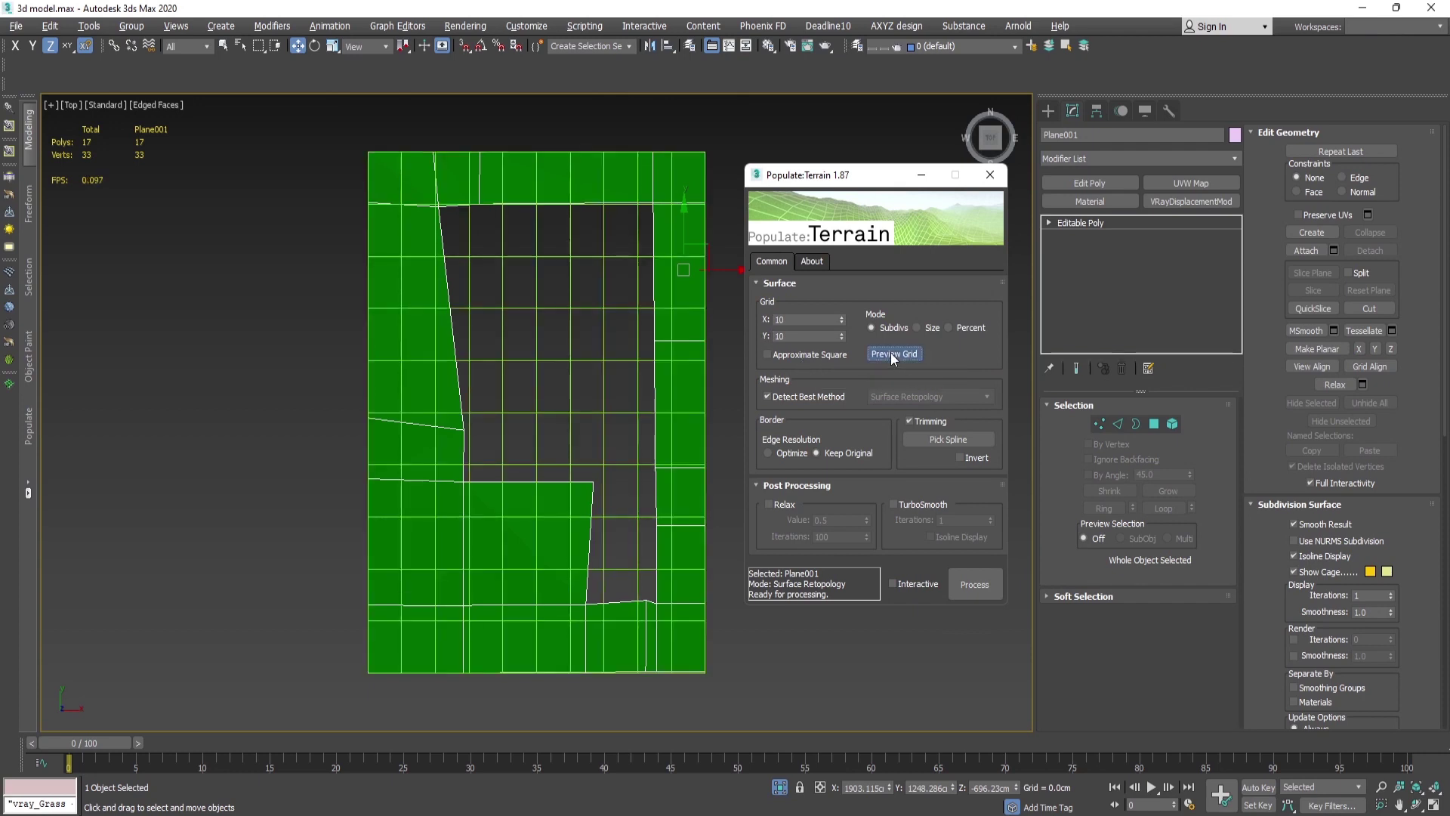
Make the grid cells approximately square and increase the X subdivisions to 48.
left_click(822, 355)
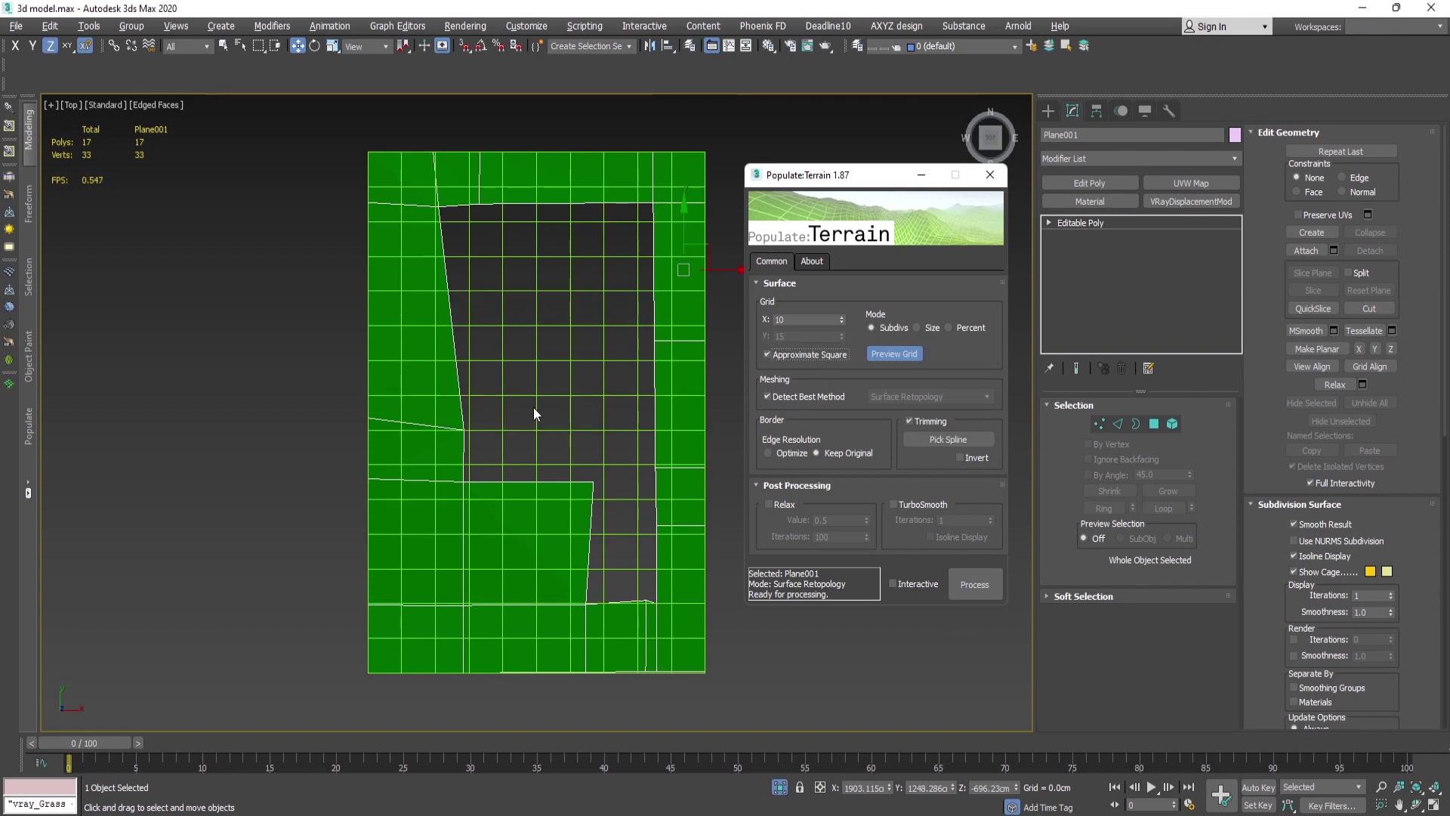
left_click(843, 316)
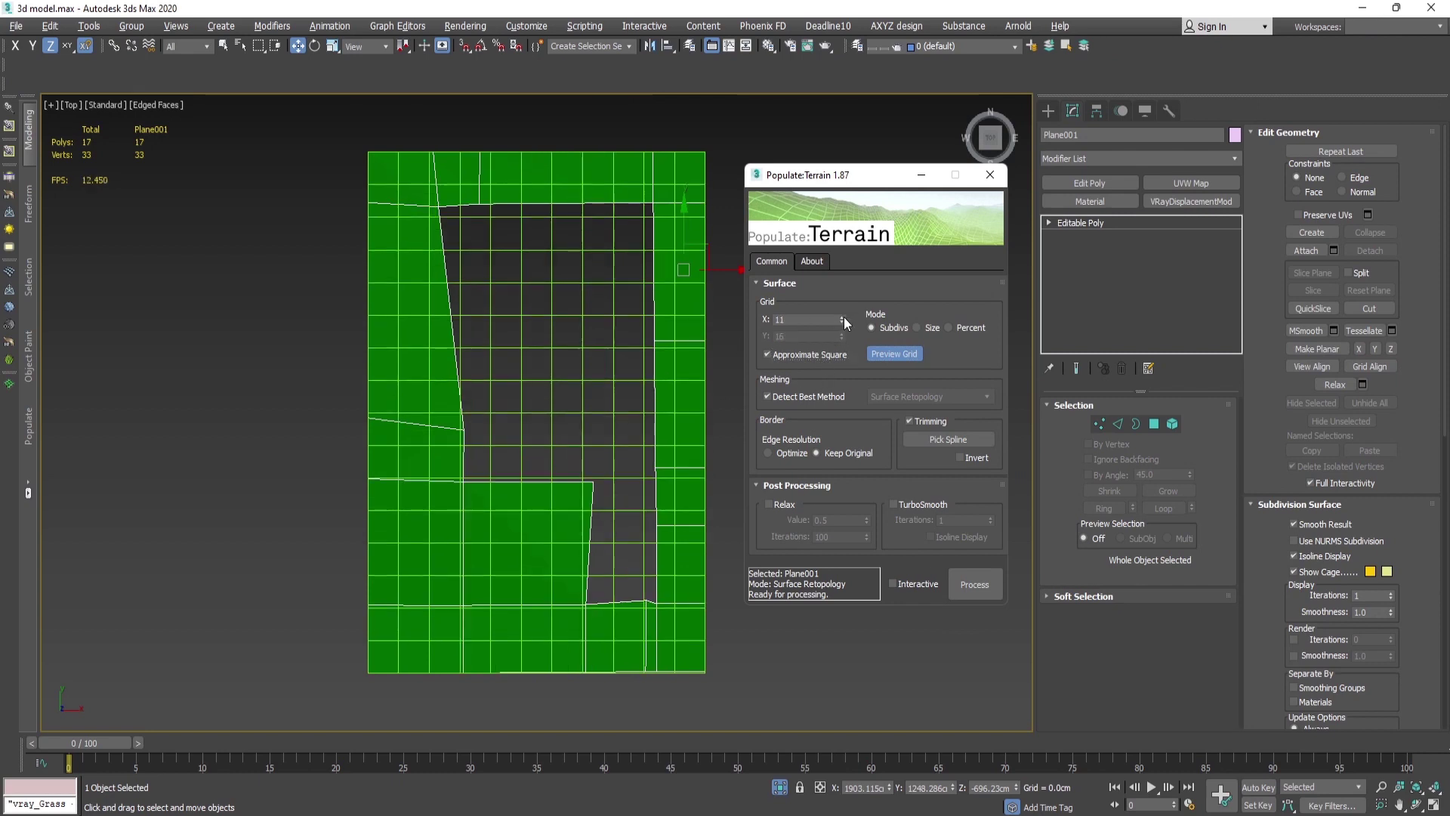
left_click_drag(844, 315, 840, 301)
scroll(630, 488, "up", 3)
scroll(614, 419, "down", 2)
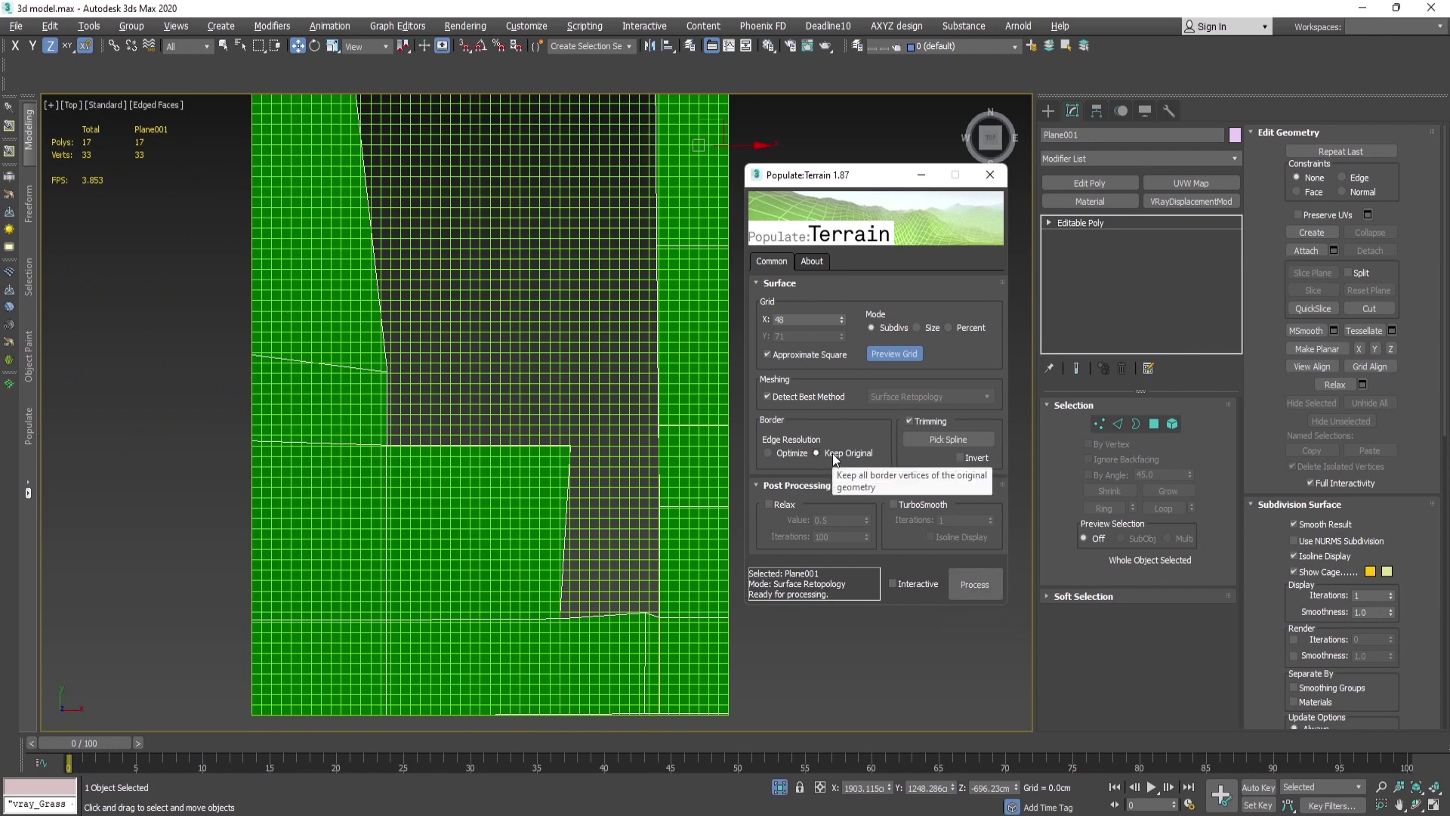
Process the ground plane into a quad terrain mesh, close Populate:Terrain and deselect the terrain.
left_click(976, 586)
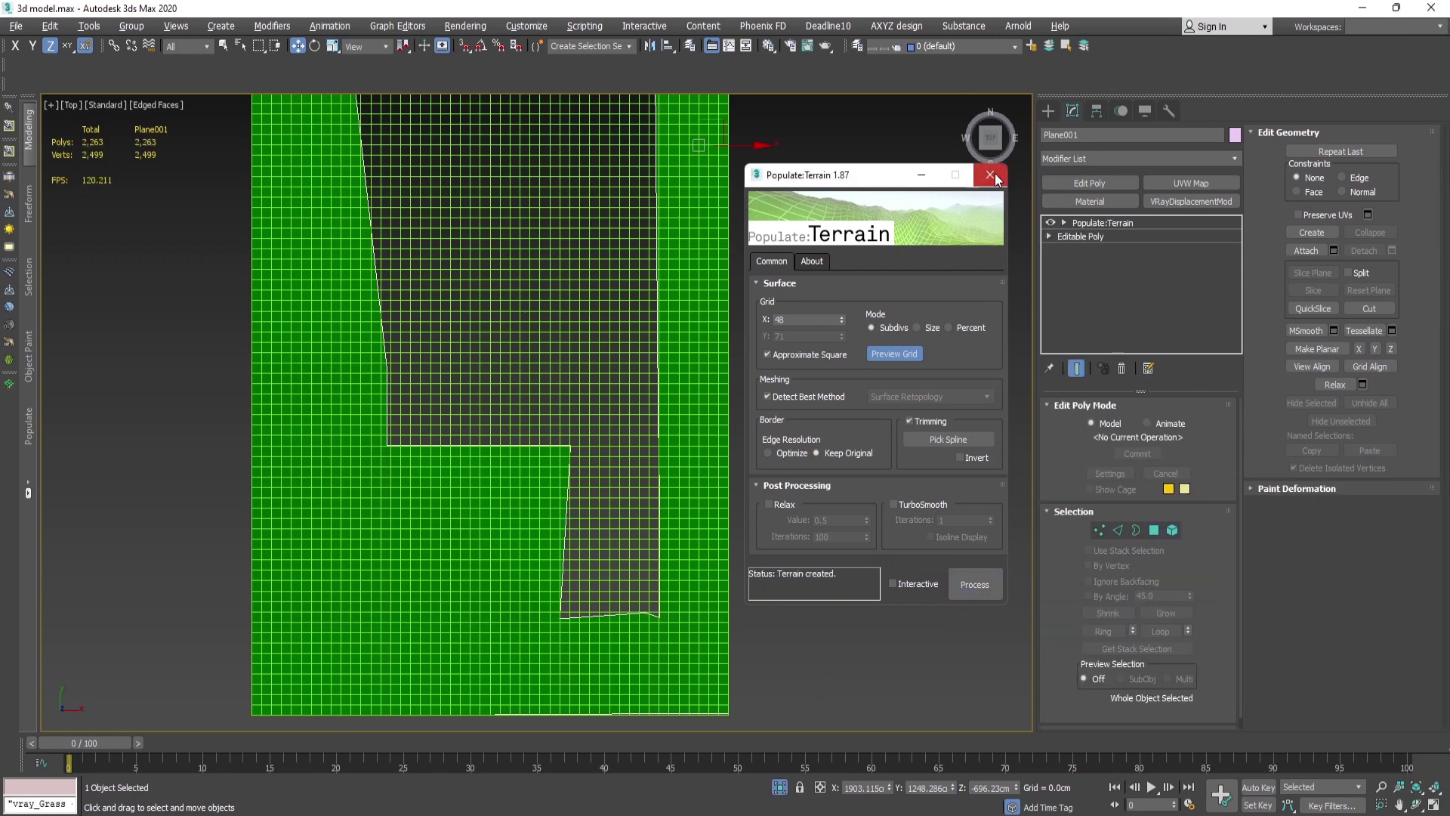
left_click(990, 176)
scroll(833, 315, "down", 3)
middle_click_drag(824, 378, 689, 183, "alt")
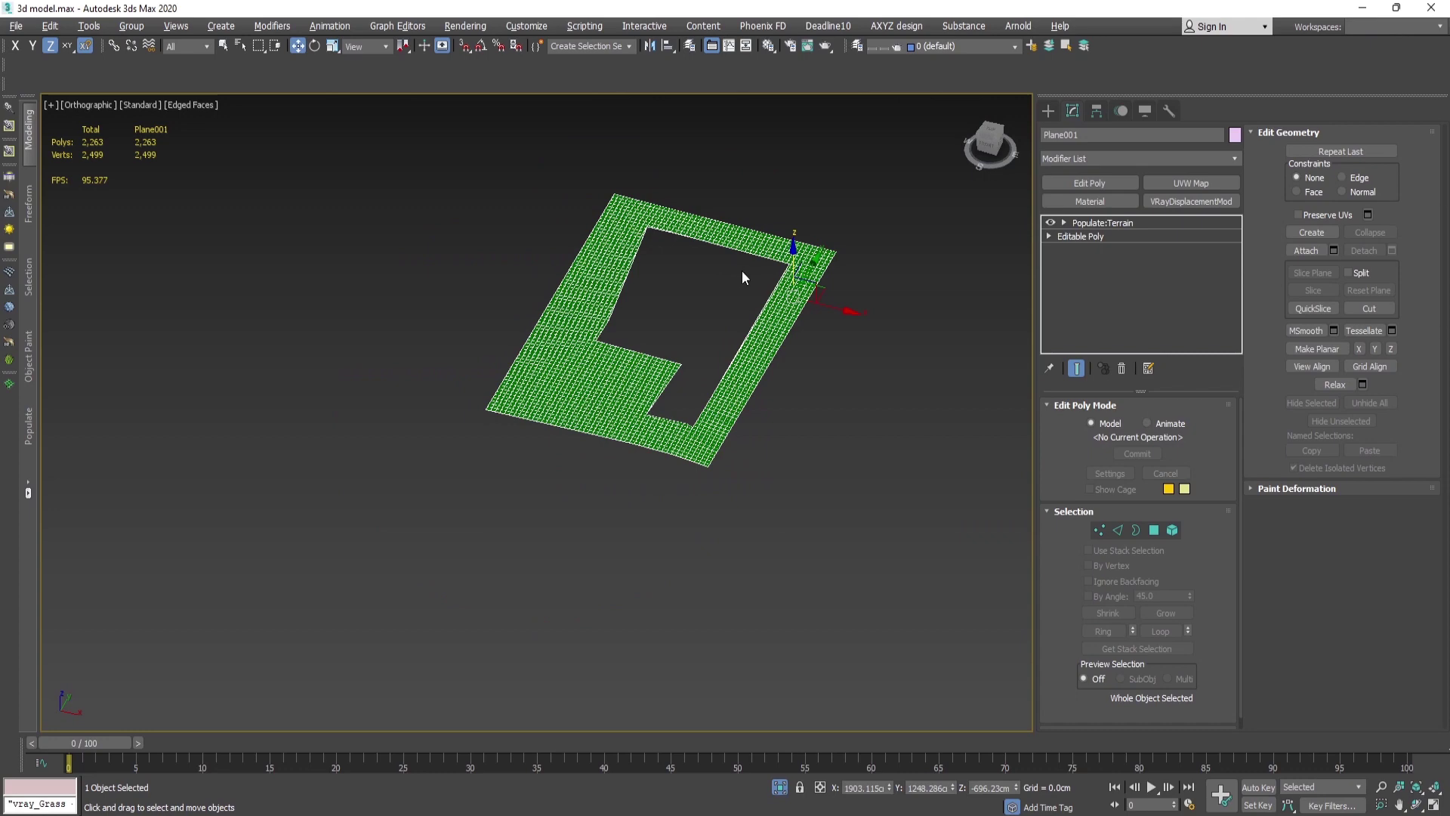
scroll(741, 272, "up", 4)
left_click(653, 343)
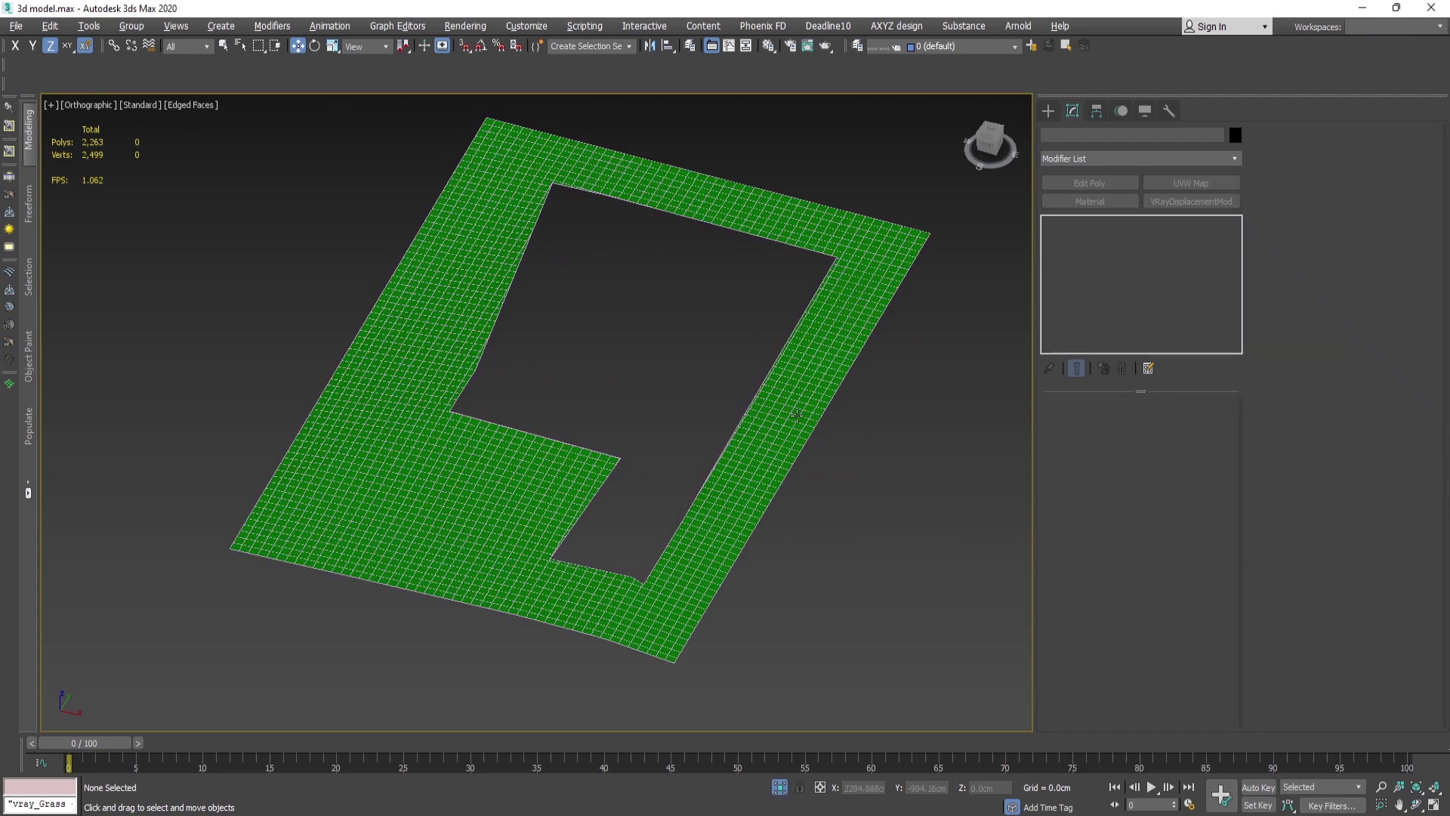
Collapse the terrain plane's modifier stack into a plain Editable Poly and deselect the plane.
left_click(797, 414)
right_click(1107, 221)
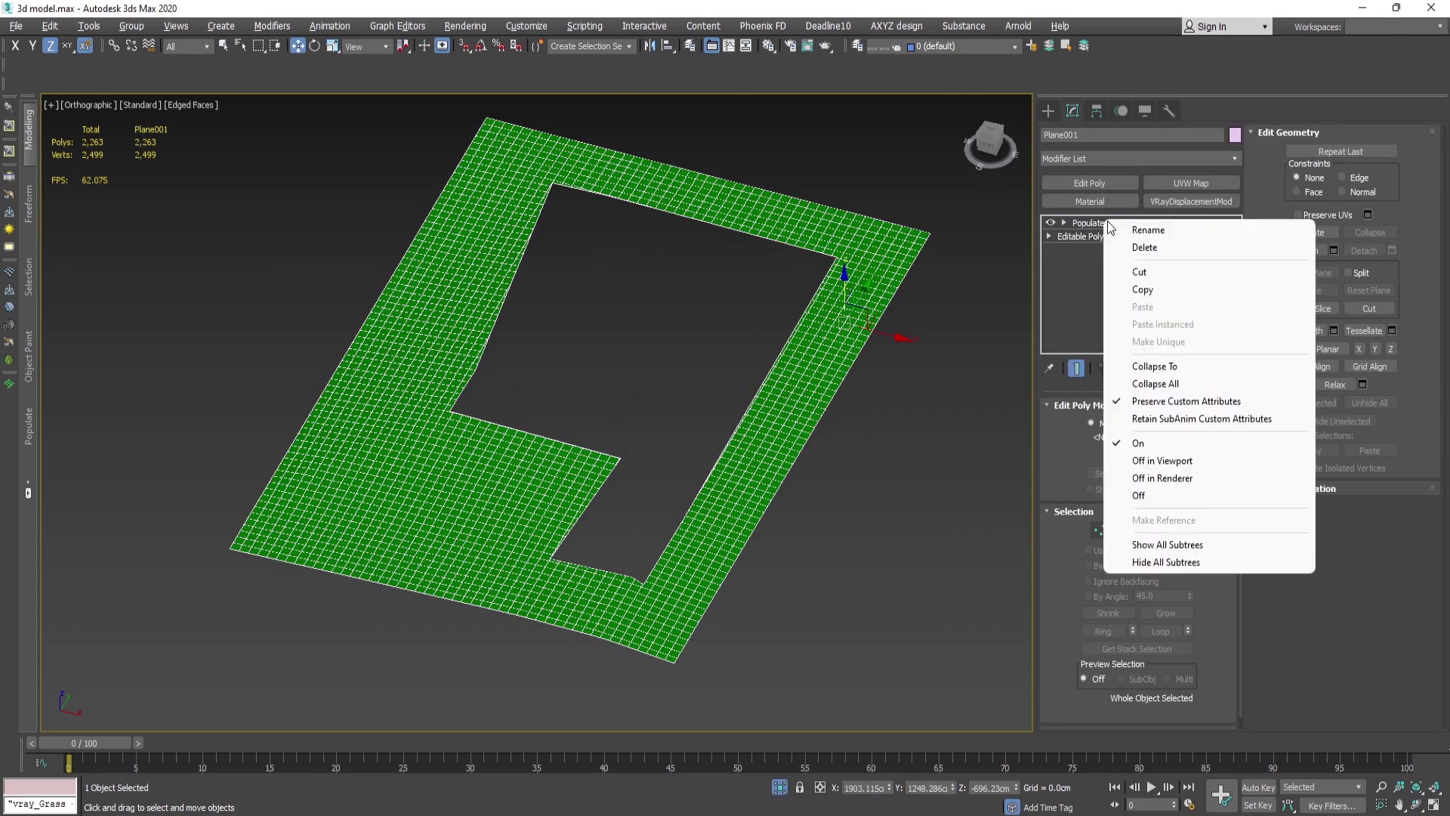
left_click(1223, 360)
left_click(945, 386)
Select the collapsed terrain and examine its quad mesh up close, from several angles and at polygon level.
scroll(831, 296, "up", 6)
left_click(832, 295)
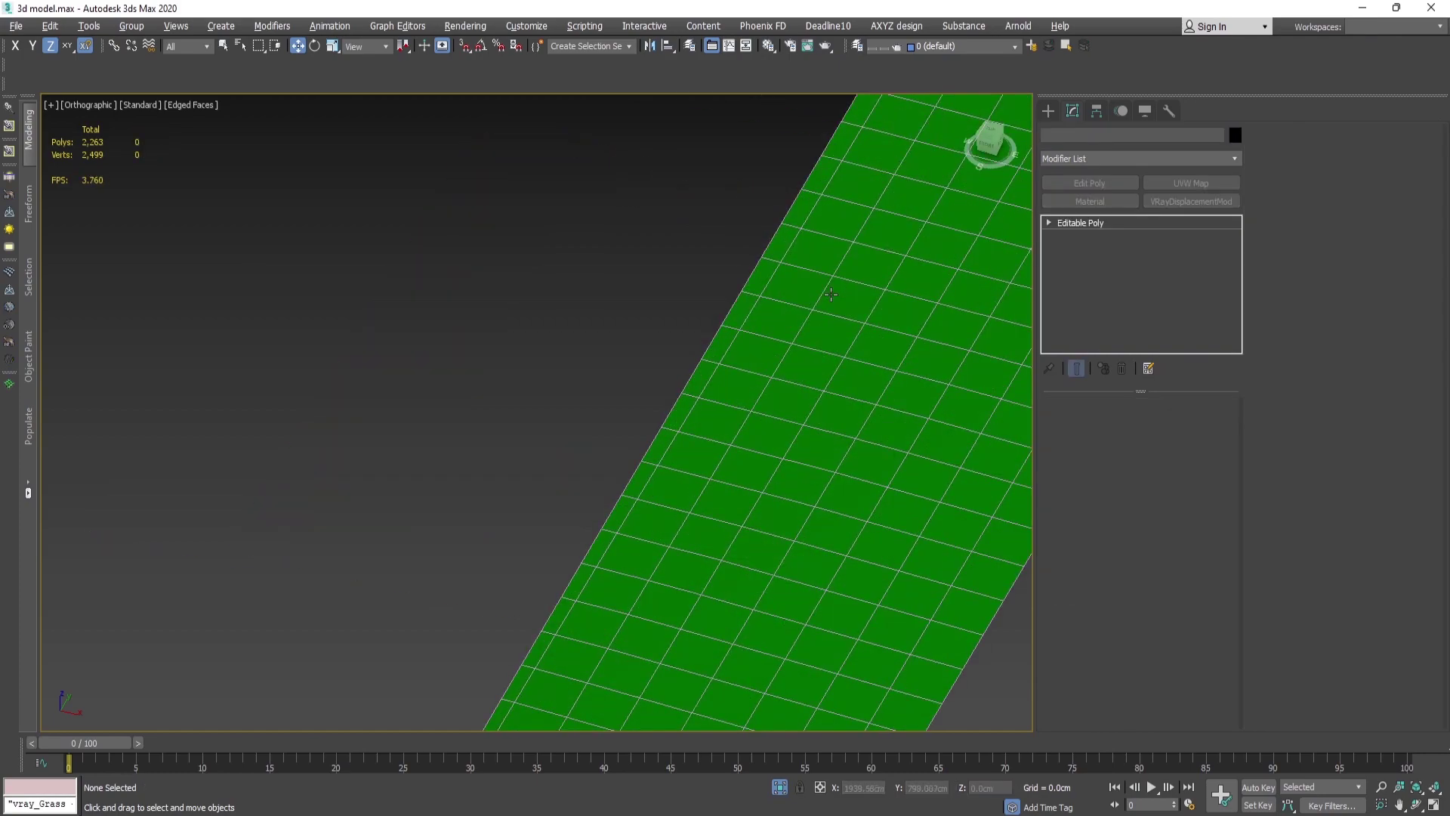
scroll(802, 328, "down", 6)
scroll(447, 477, "up", 2)
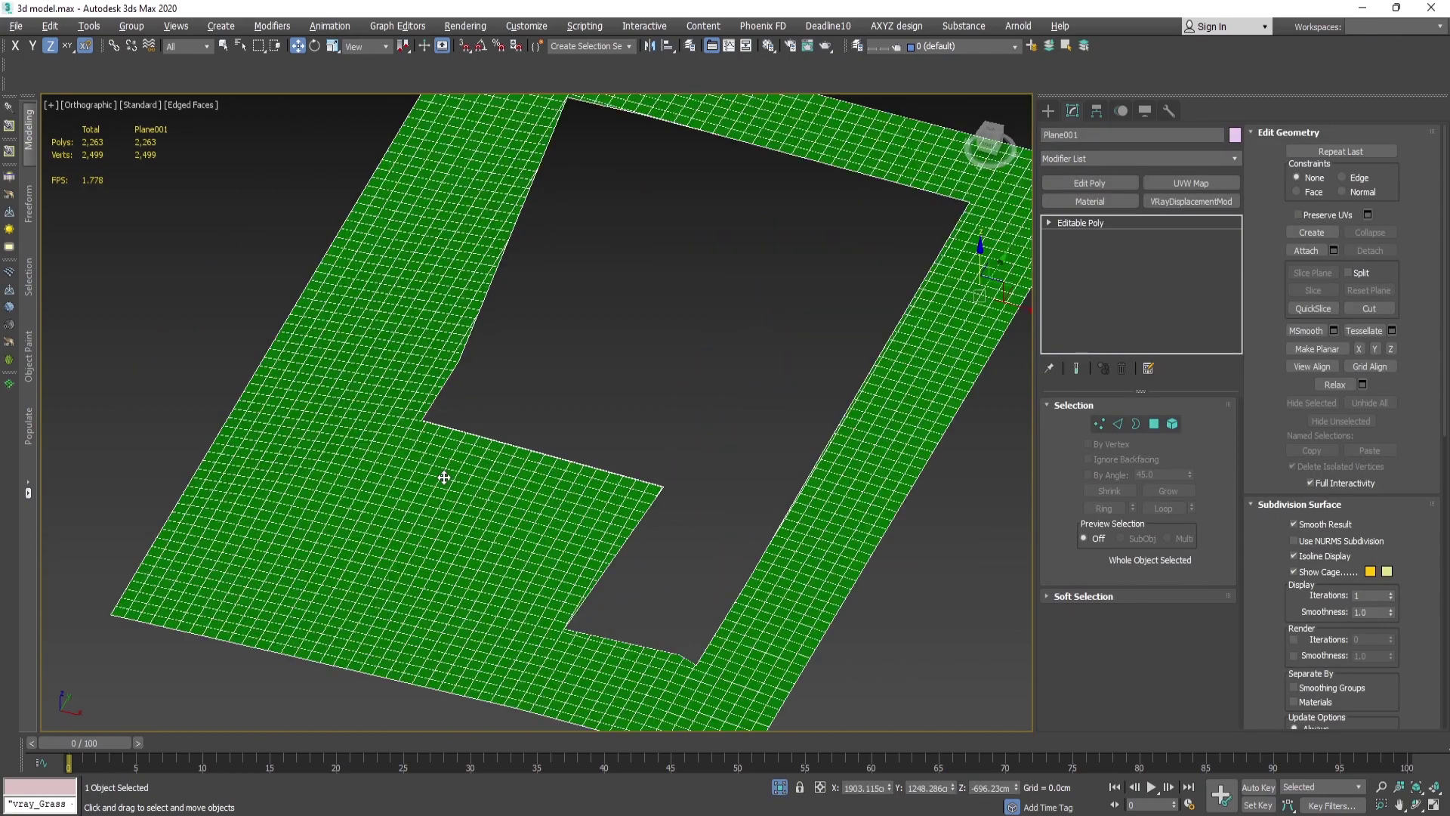
scroll(444, 478, "down", 2)
key("ctrl+r")
left_click_drag(479, 437, 511, 444)
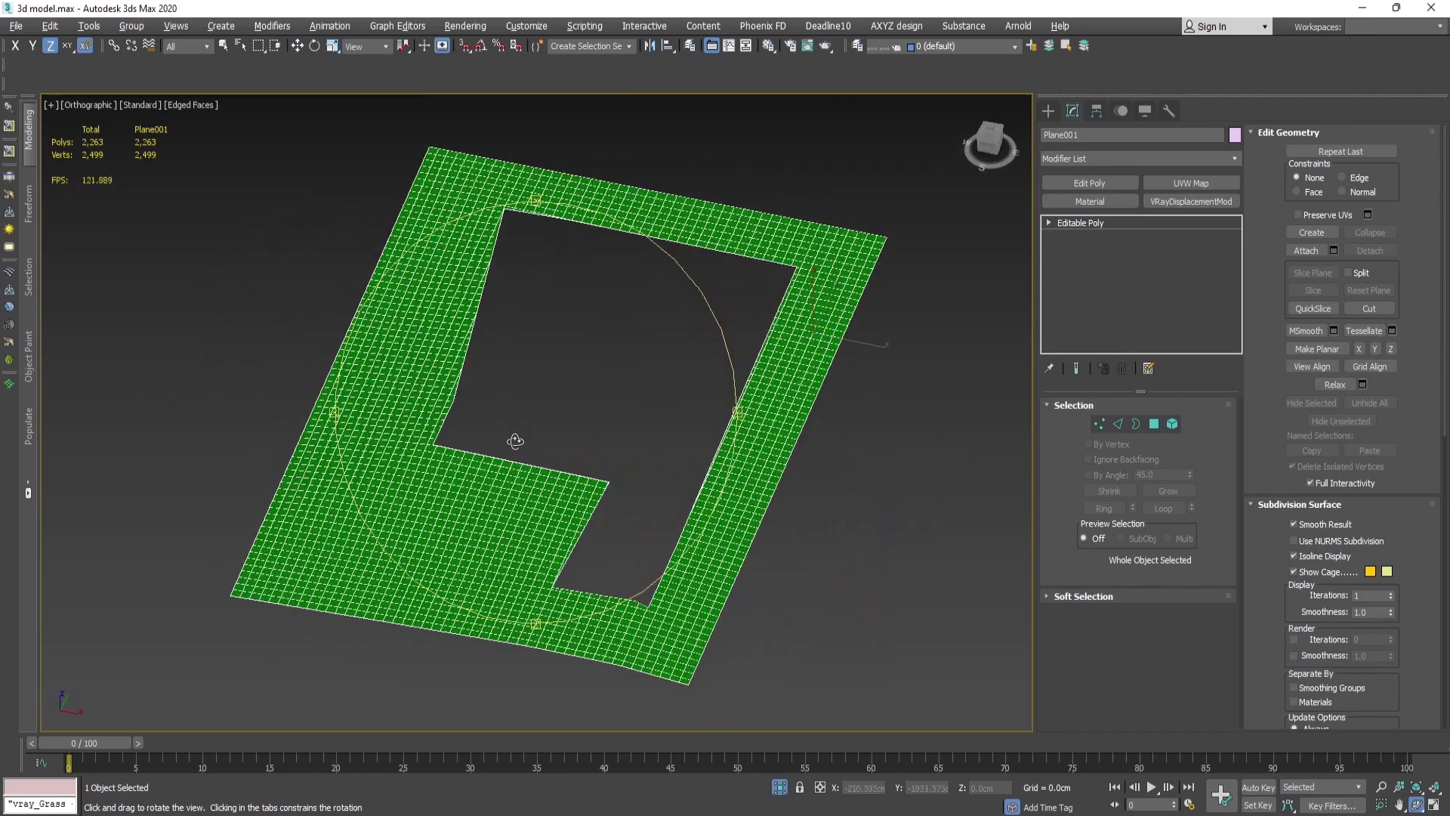
key("Escape")
key("ctrl+r")
mouse_move(605, 446)
left_mouse_down()
mouse_move(592, 453)
mouse_move(534, 405)
mouse_move(604, 455)
left_mouse_up()
key("Escape")
key("4")
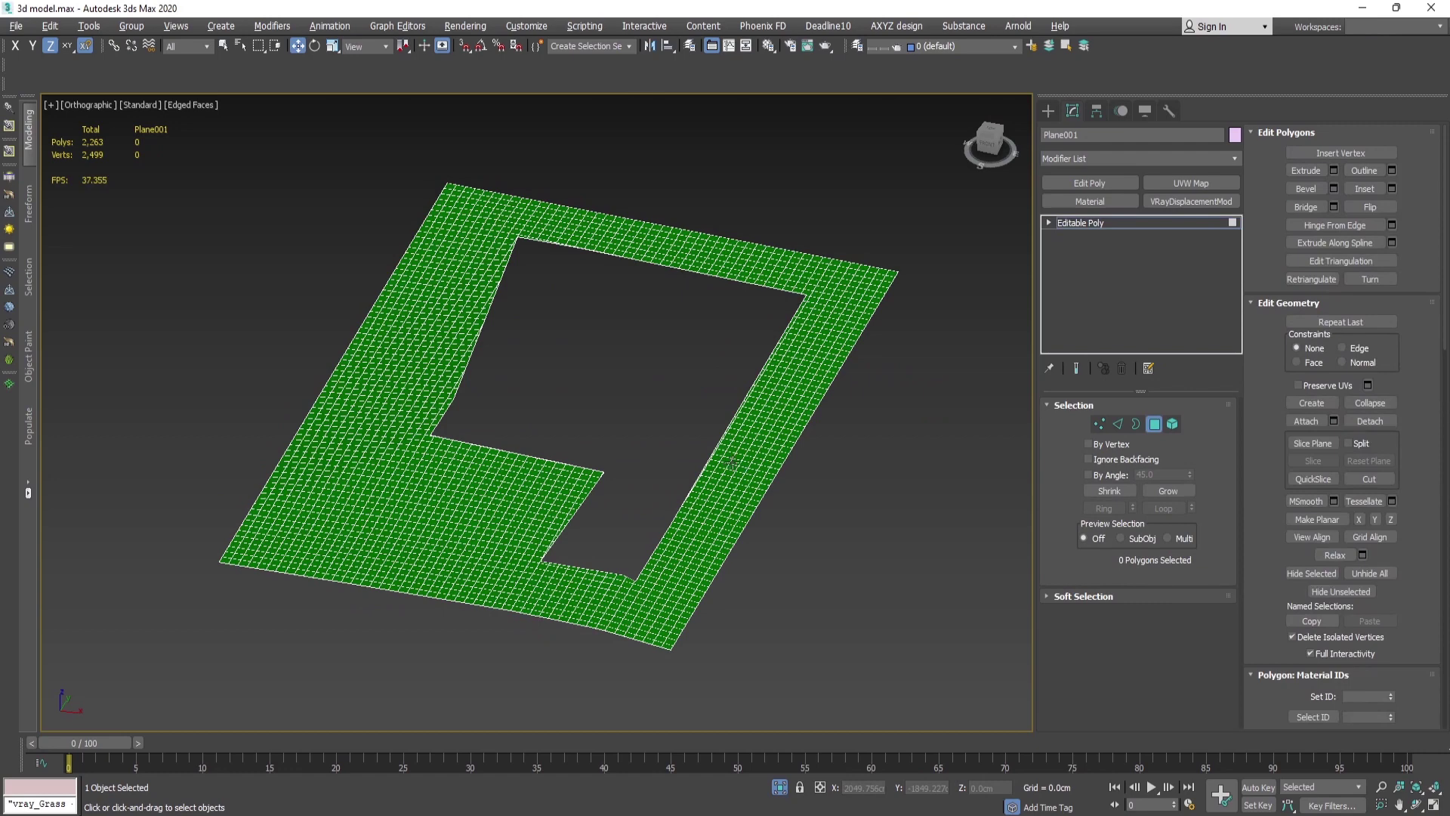
left_click(1156, 424)
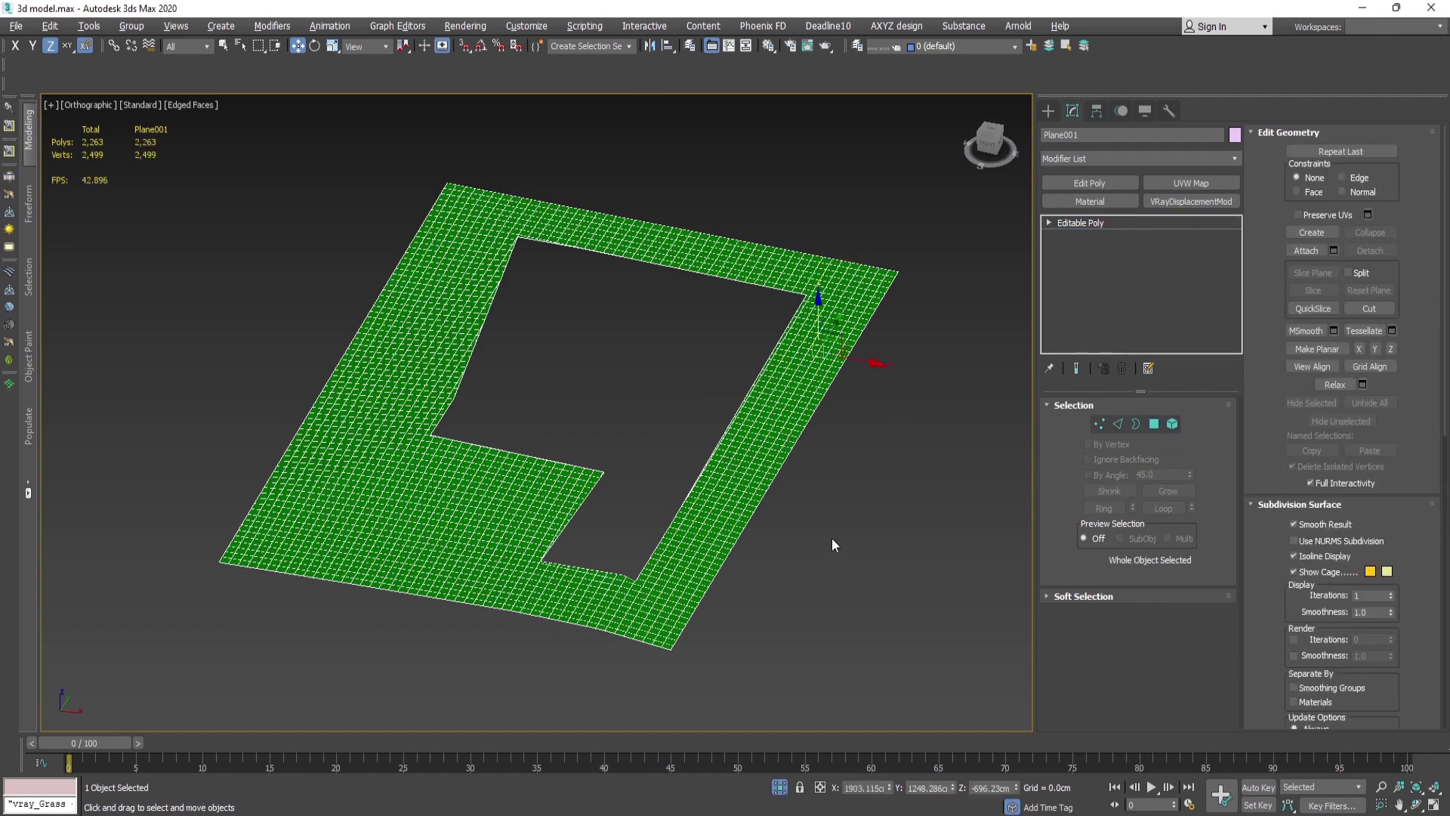